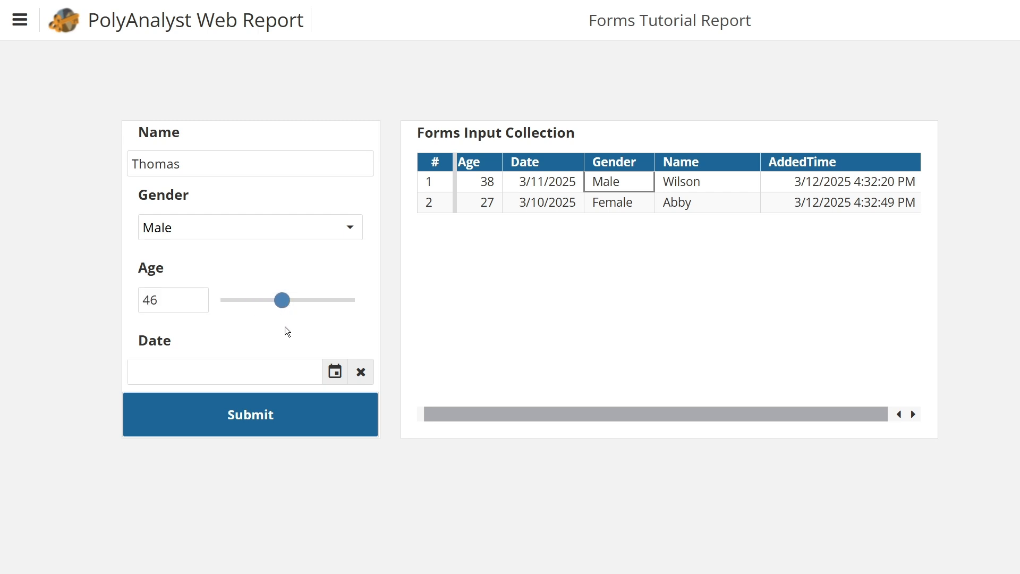
- Set the form's date to 3/12/2025 and submit the entry to the Forms Input Collection table
click(335, 371)
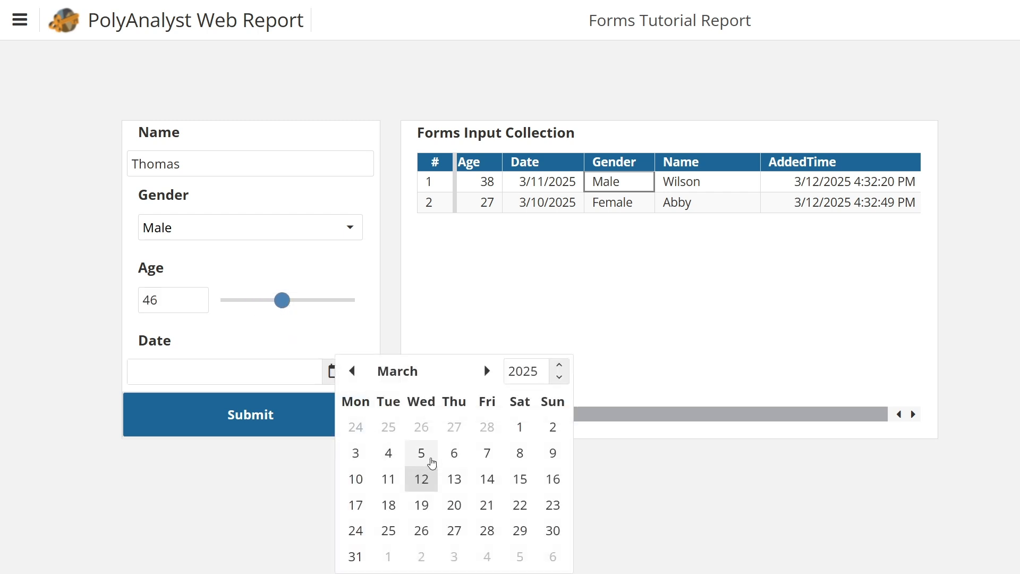
click(424, 475)
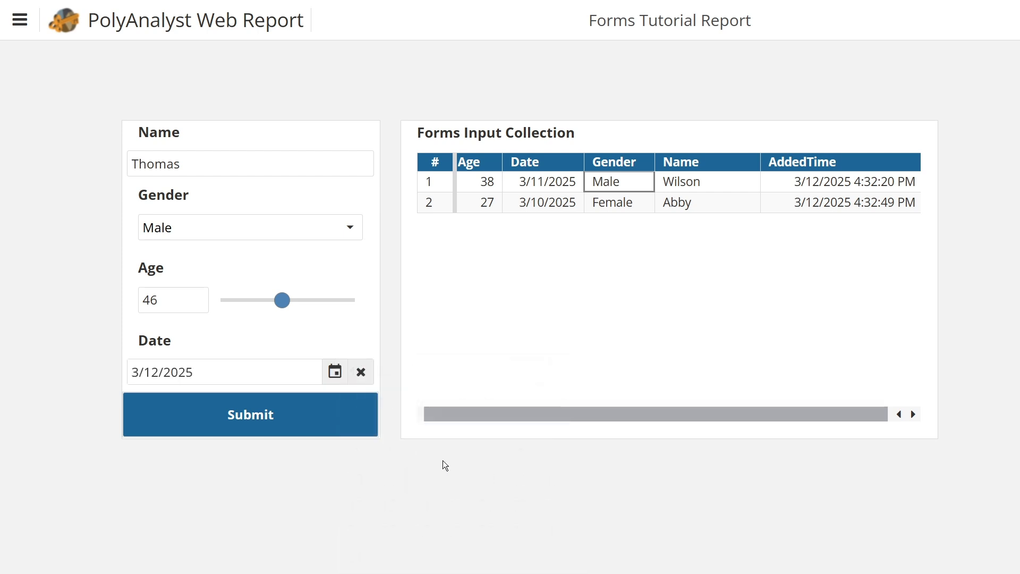
click(307, 417)
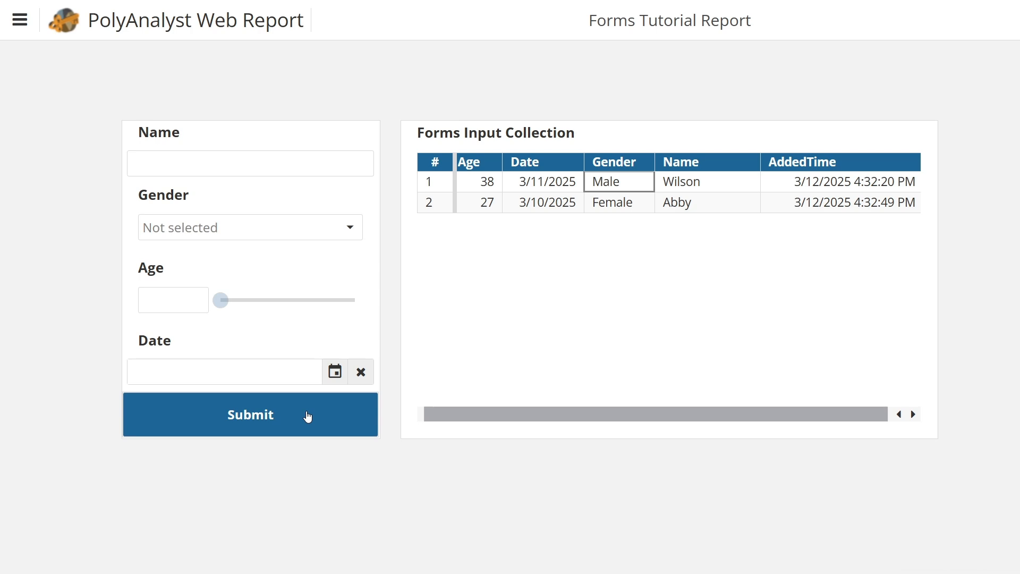
key(F5)
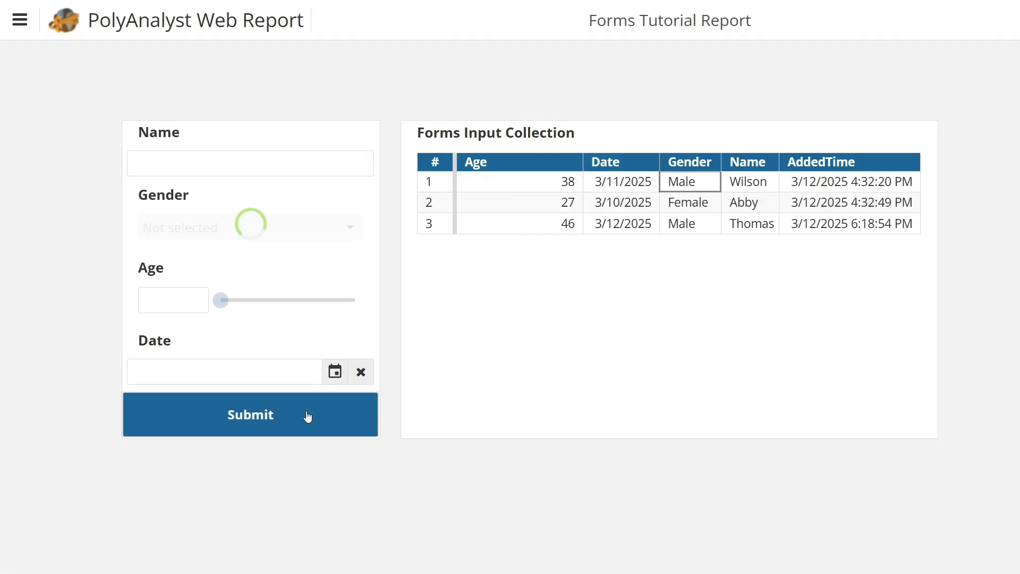
mouse_move(503, 334)
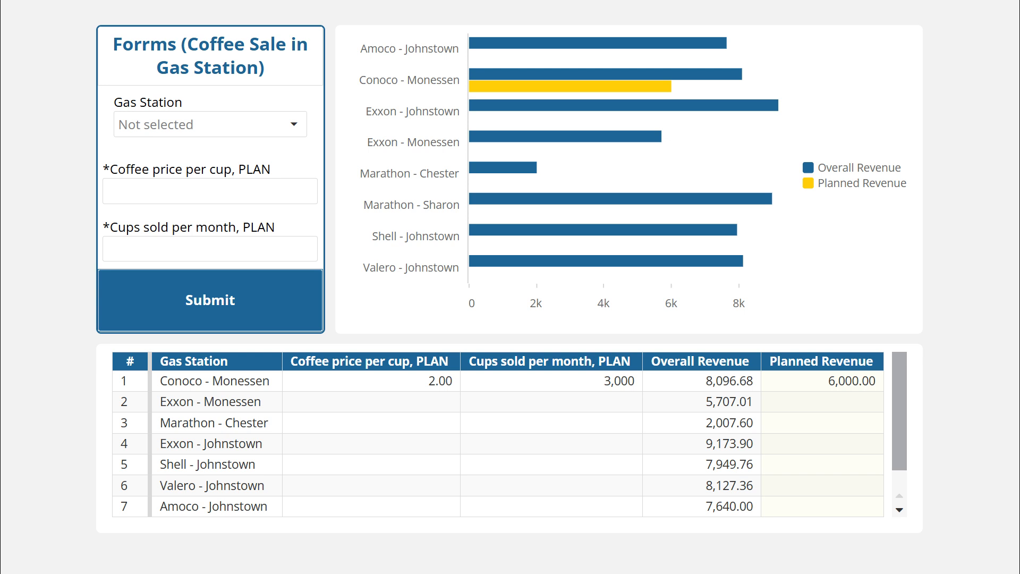
- Submit a plan for the Marathon - Chester gas station with a coffee price per cup of 2 and 3000 cups sold per month
click(845, 444)
click(280, 127)
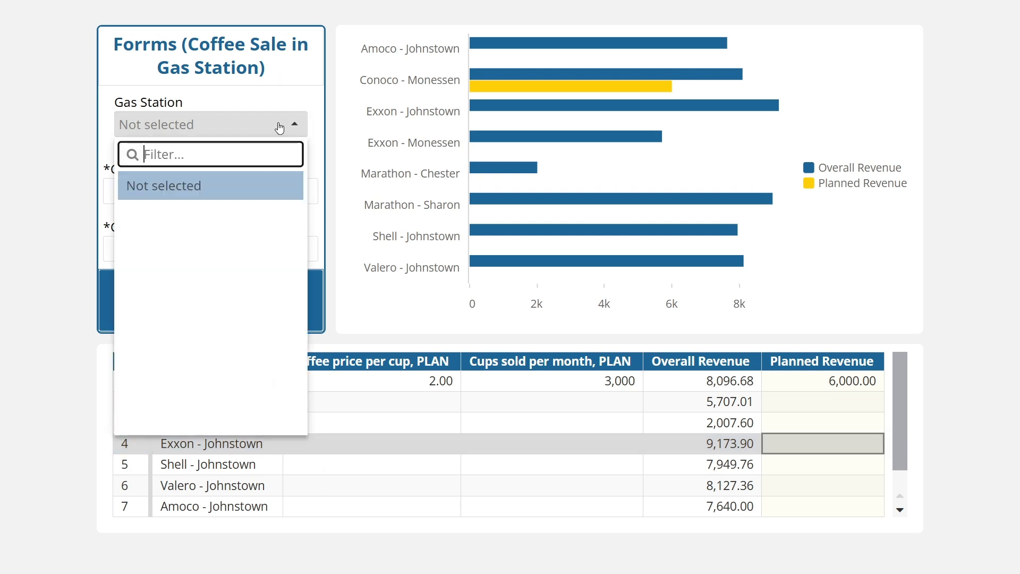
click(268, 273)
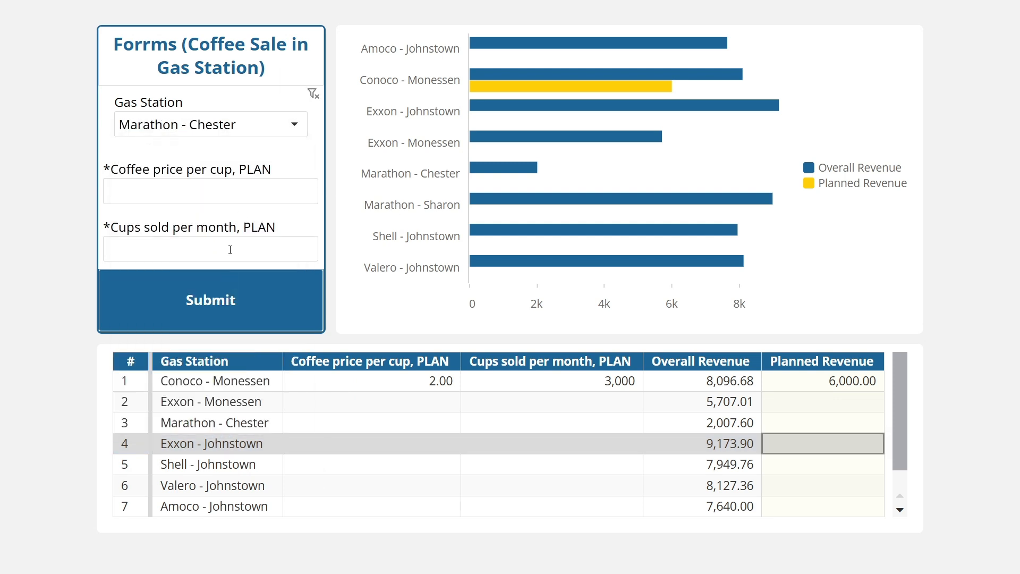
click(240, 194)
text(2)
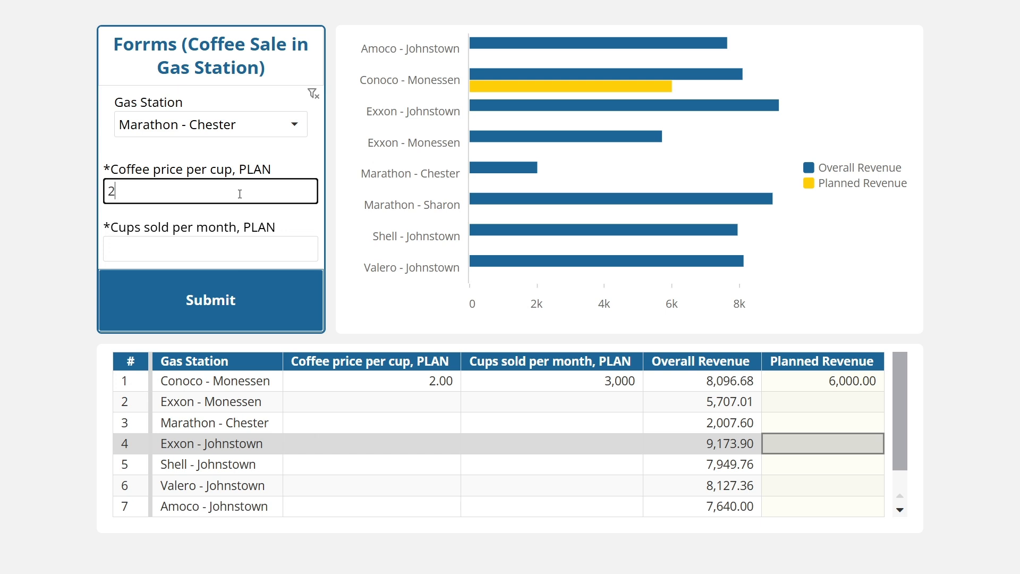
click(211, 249)
text(3000)
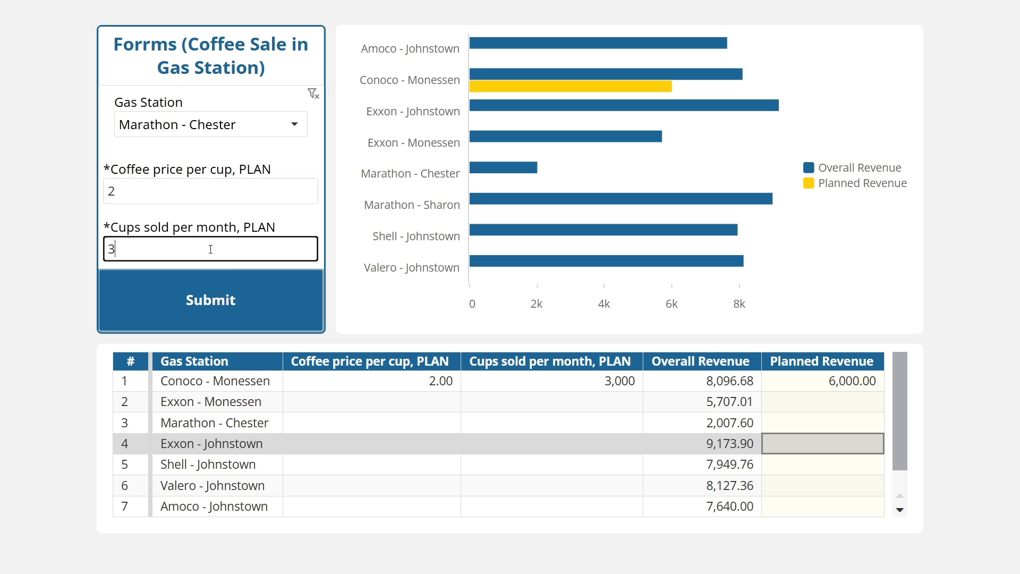
click(200, 297)
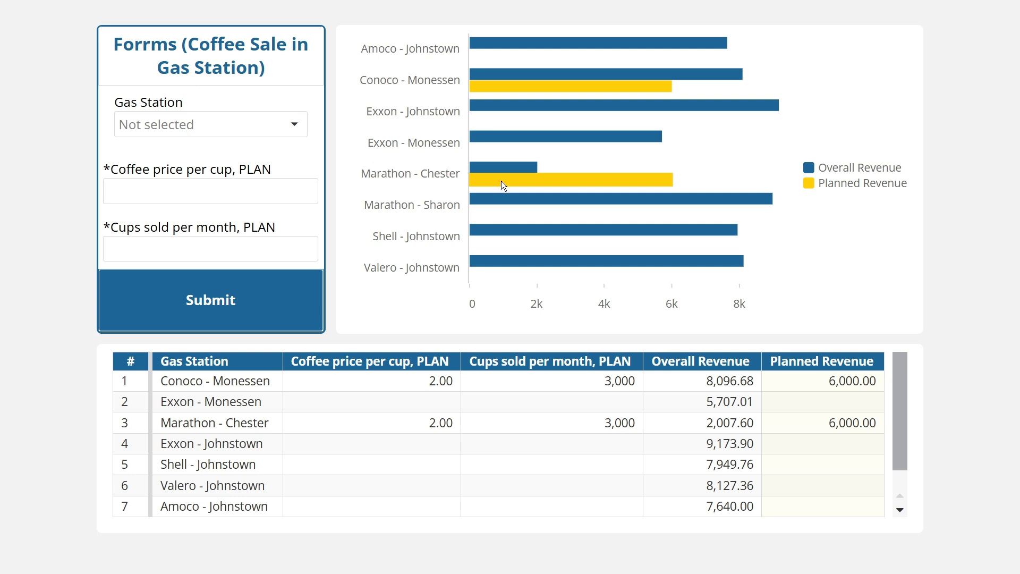
- Examine the Marathon - Chester planned revenue bar and its planned price, cups sold and planned revenue cells in the table
mouse_move(502, 181)
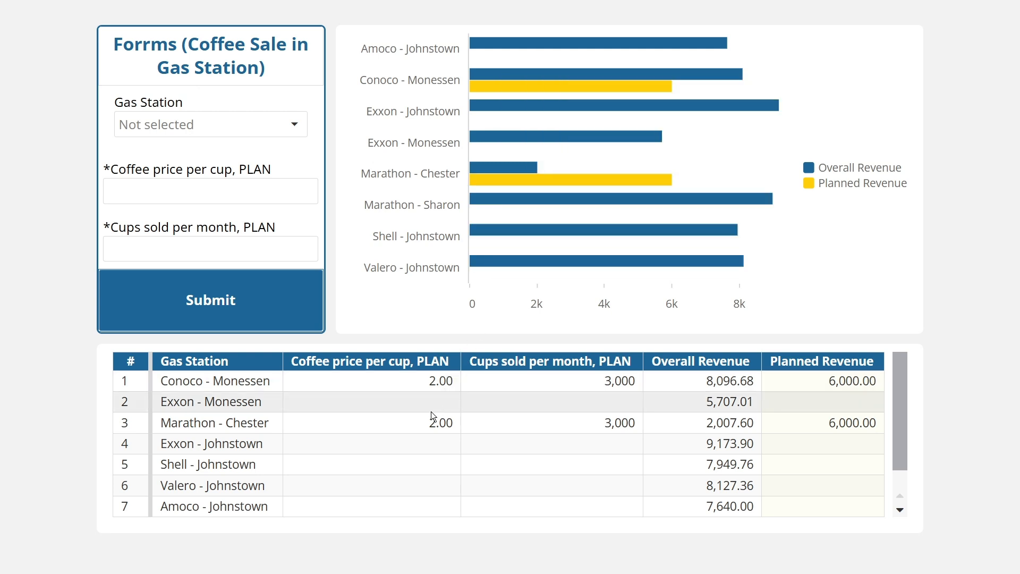
click(413, 424)
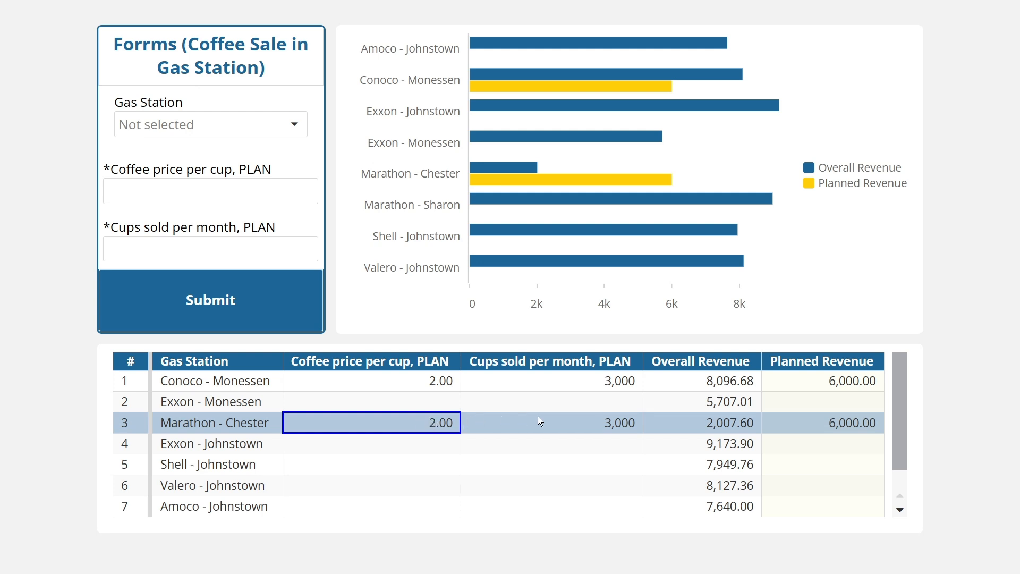
click(553, 421)
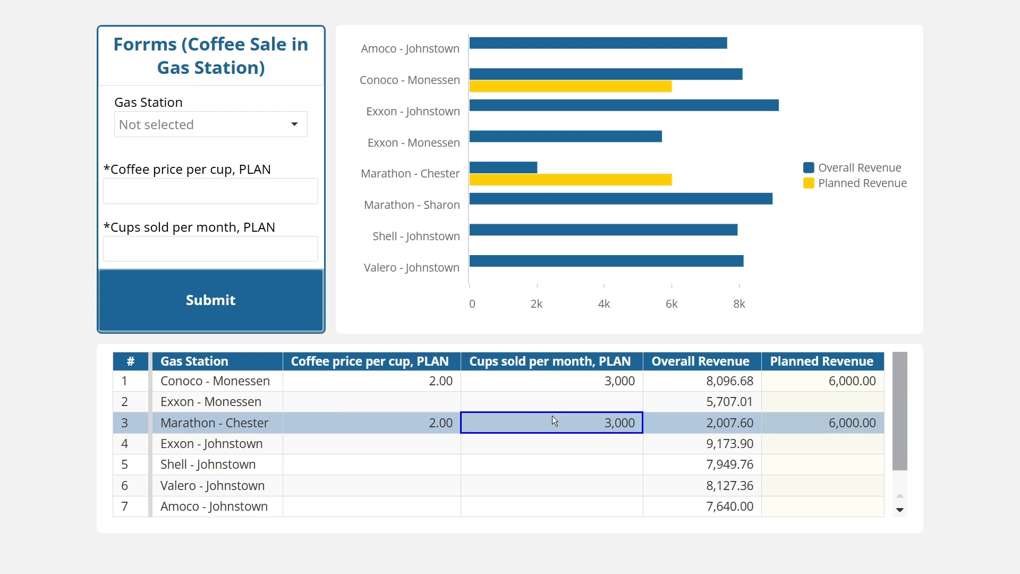
click(806, 424)
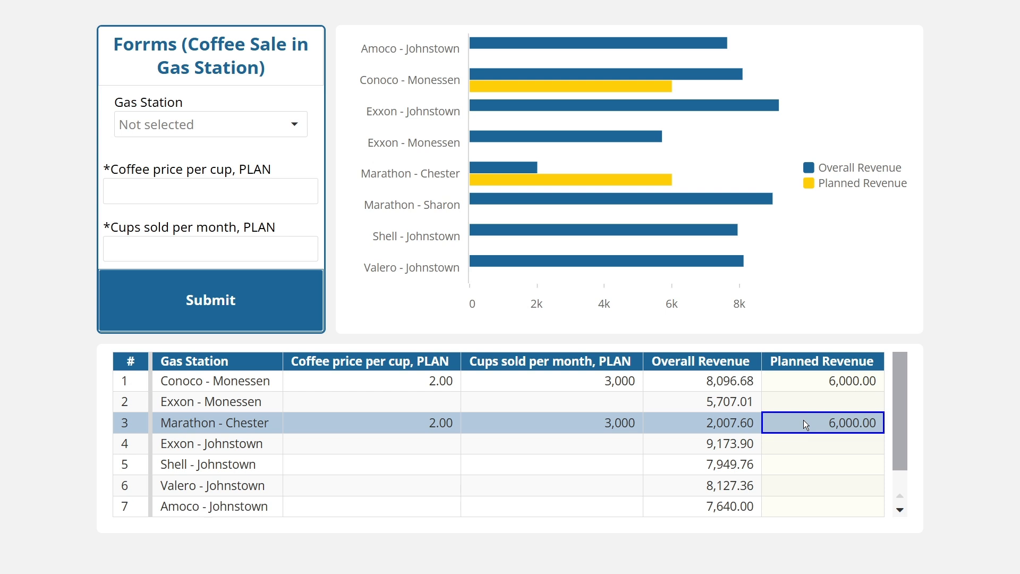
key(Left)
key(Left)
key(Right)
key(Right)
- Submit a plan for the Shell - Johnstown gas station with a coffee price per cup of 1.5 and 4000 cups sold per month
click(274, 126)
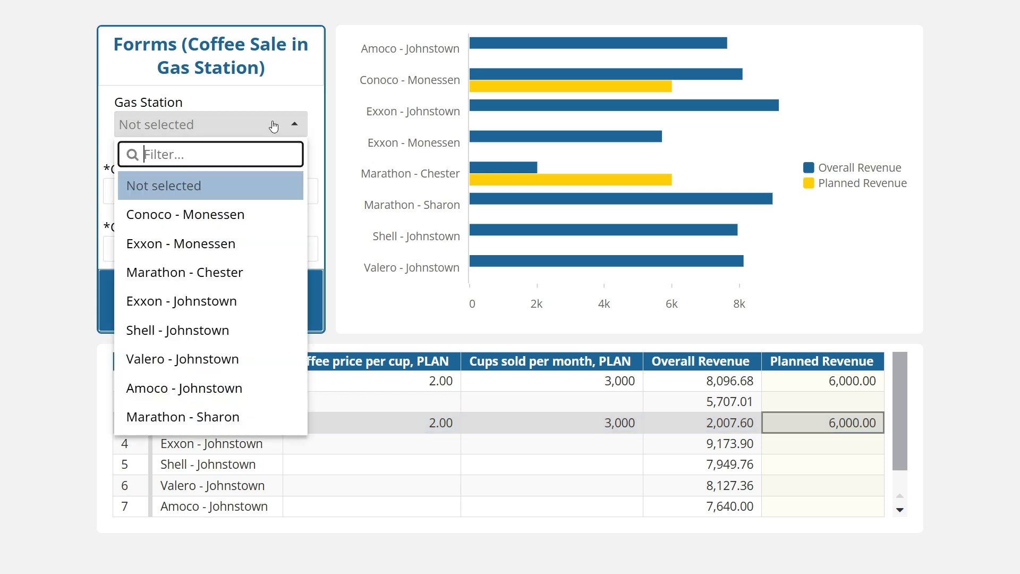
click(200, 331)
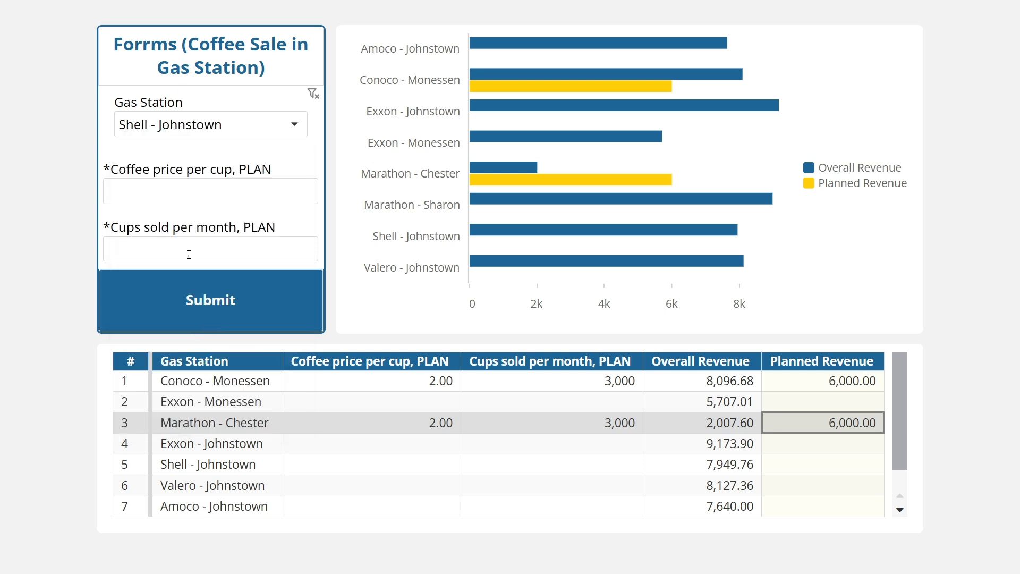
click(188, 196)
text(1.)
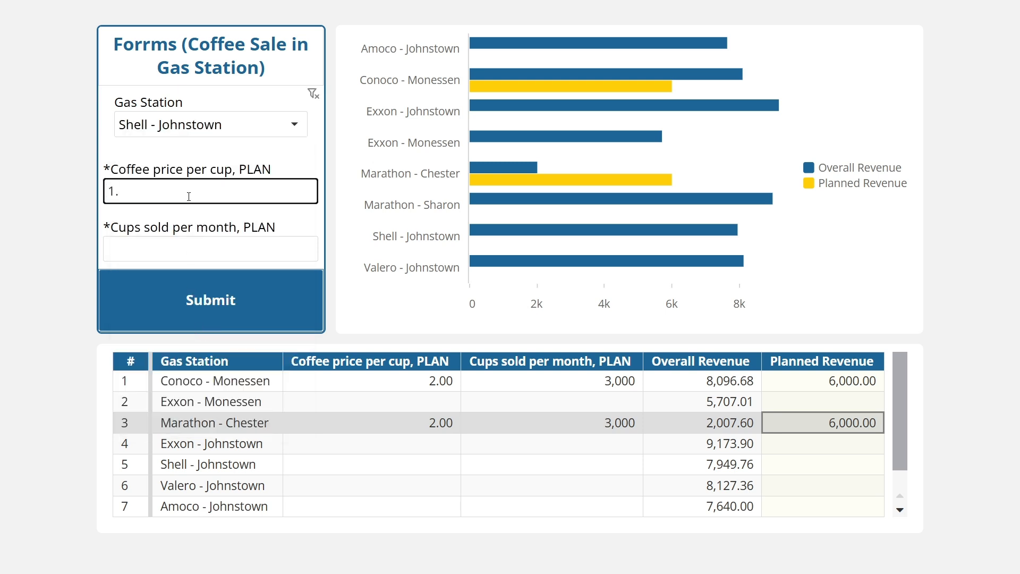
text(5)
click(171, 250)
text(40)
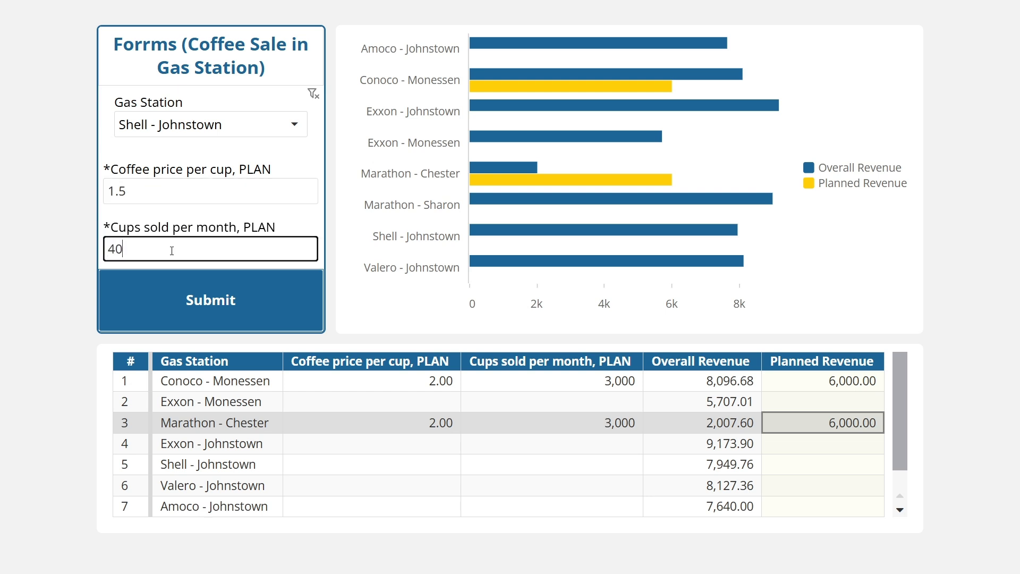
text(00)
click(201, 303)
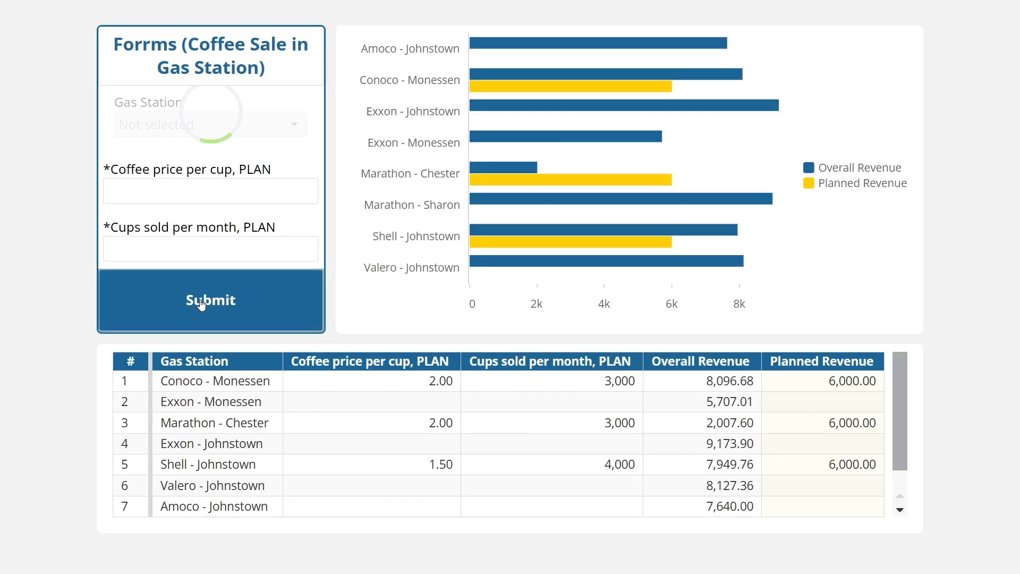
- Check the Shell - Johnstown planned revenue bar and its planned price, cups sold and planned revenue cells
mouse_move(482, 241)
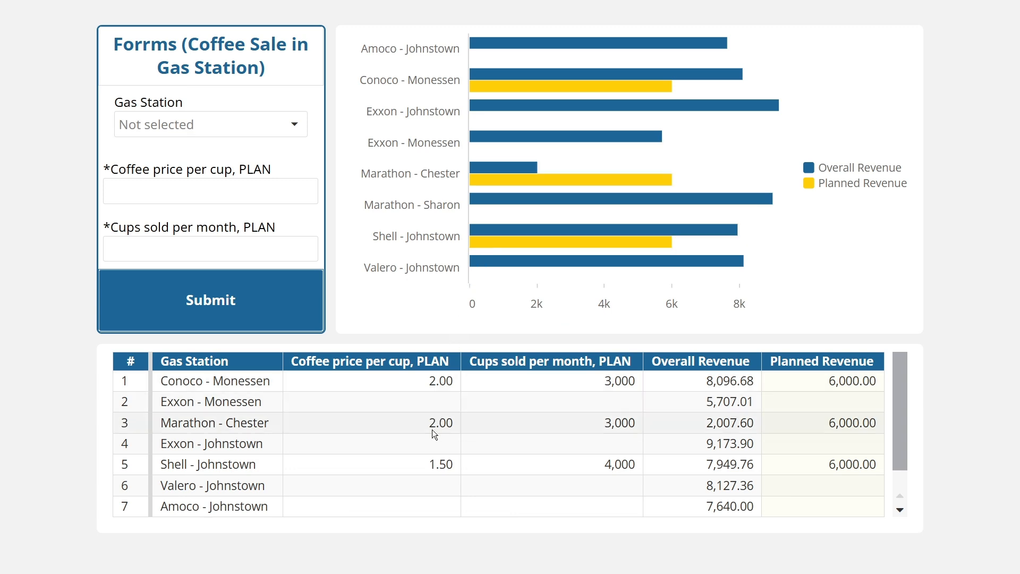
click(425, 466)
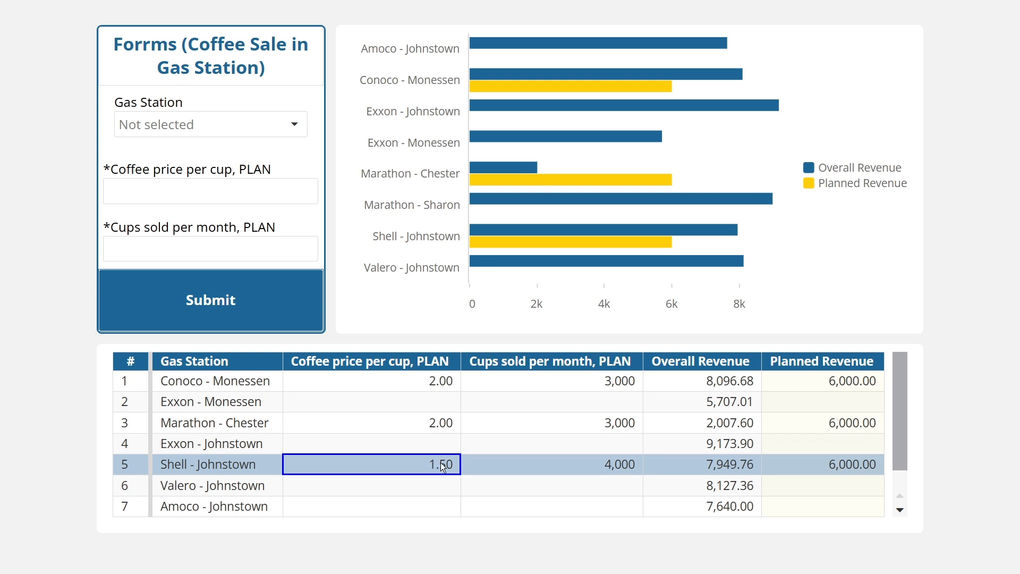
click(597, 465)
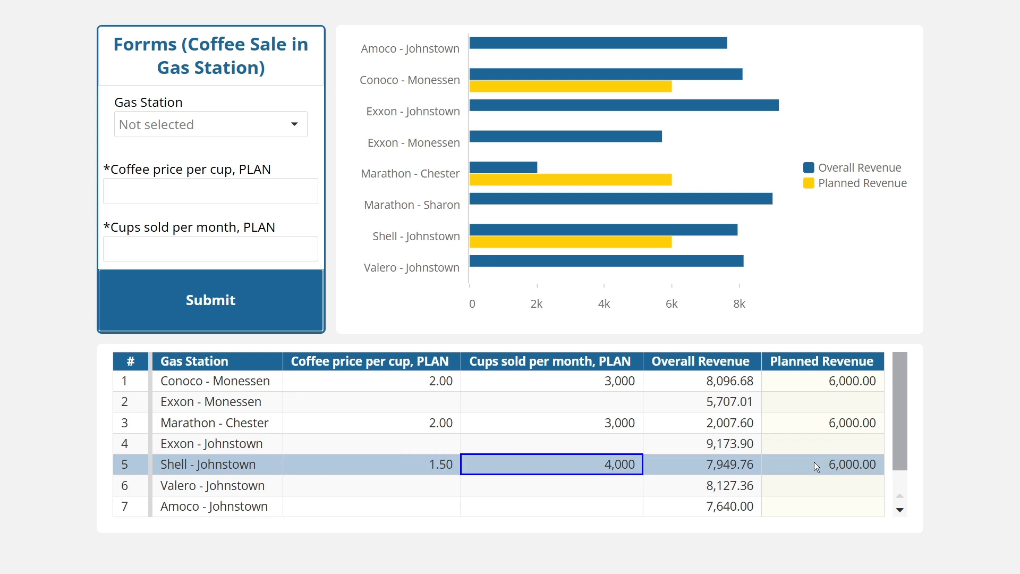
click(840, 461)
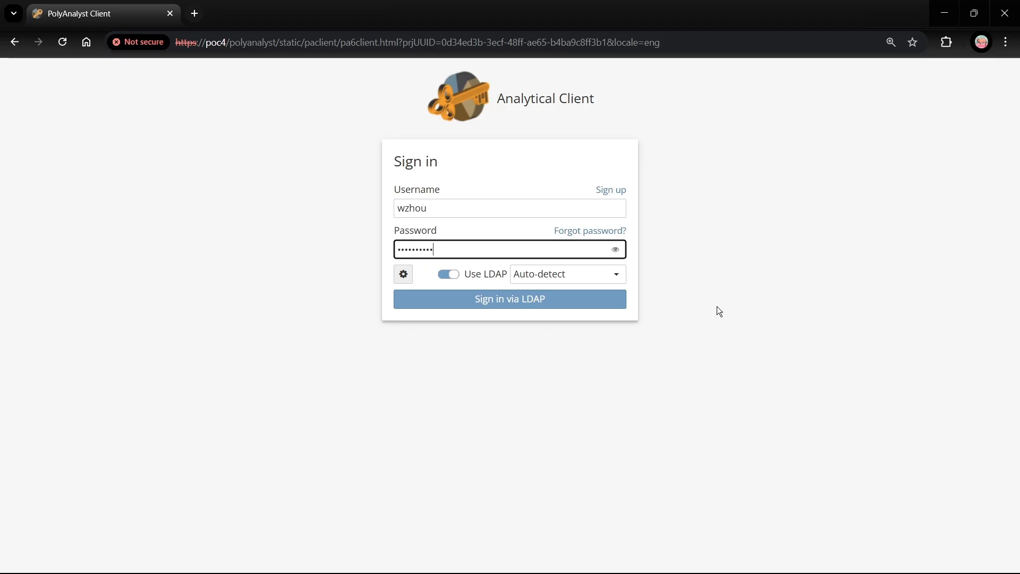
- Enable the use of explicit user credentials in the sign-in options and sign in to the Analytical Client via LDAP
click(404, 274)
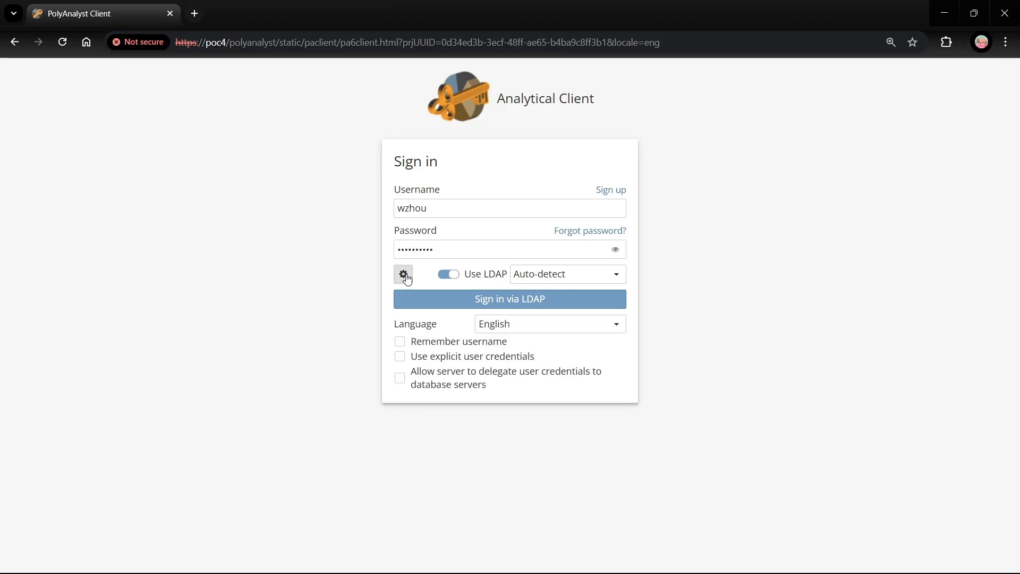
click(433, 359)
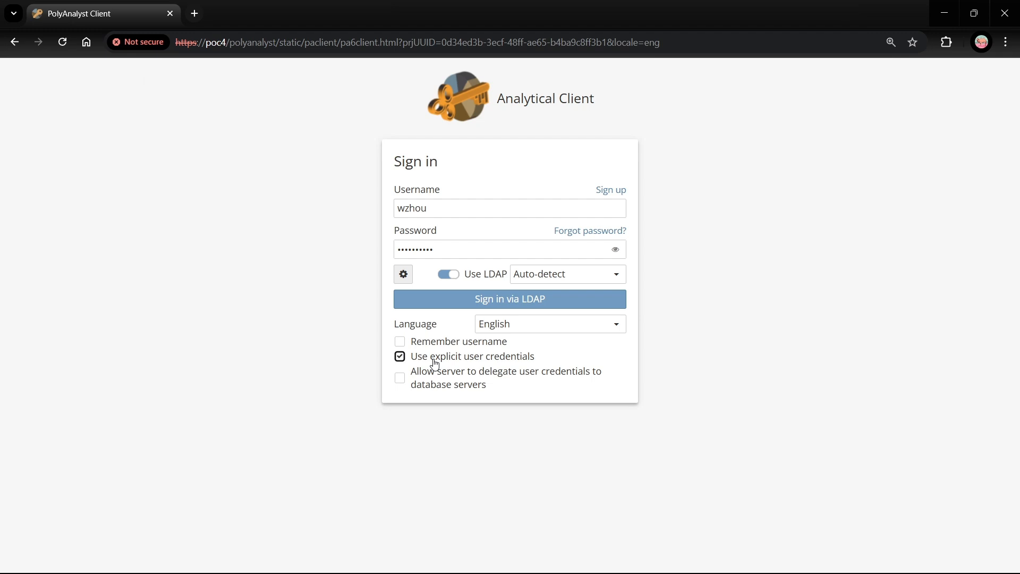
click(489, 299)
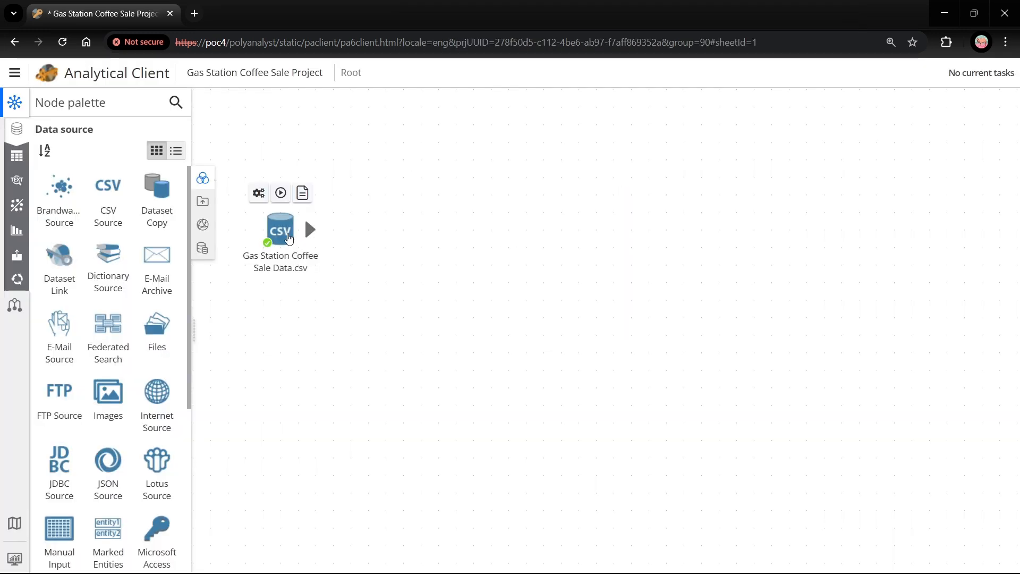
- View the Gas Station Coffee Sale Data.csv dataset, inspect its Gas Station and Overall Revenue columns, and close it
double_click(288, 237)
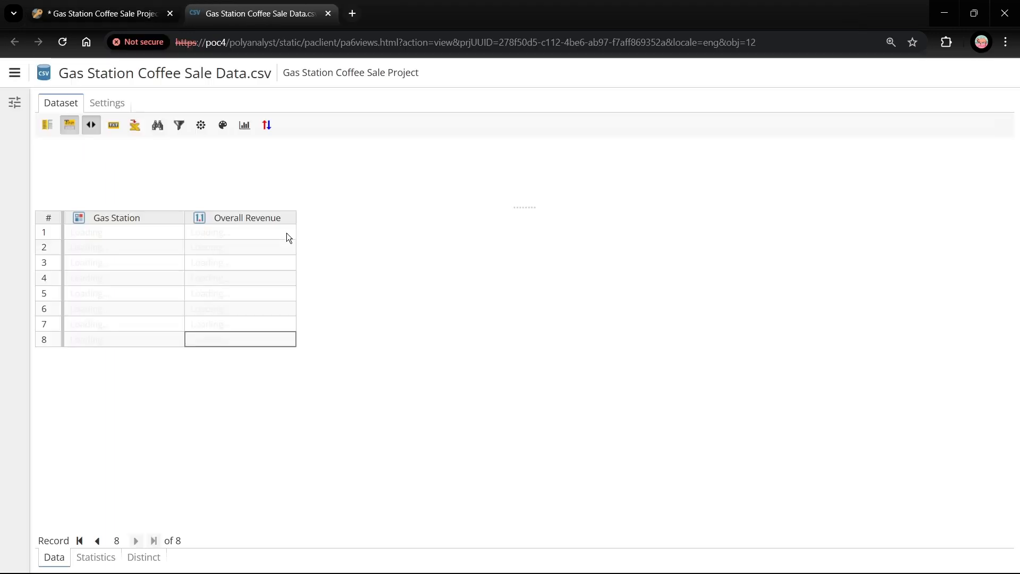
click(141, 216)
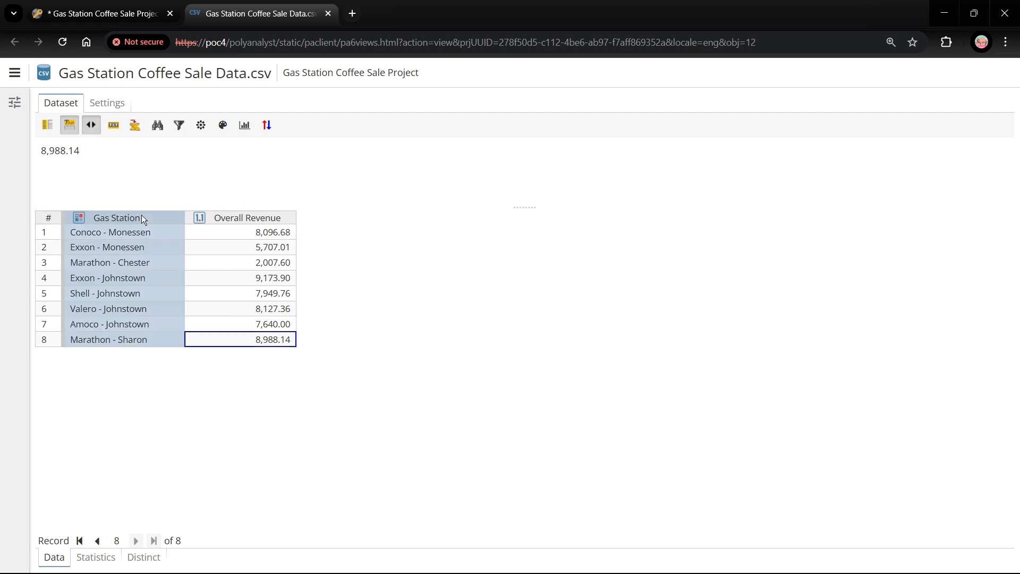
click(253, 217)
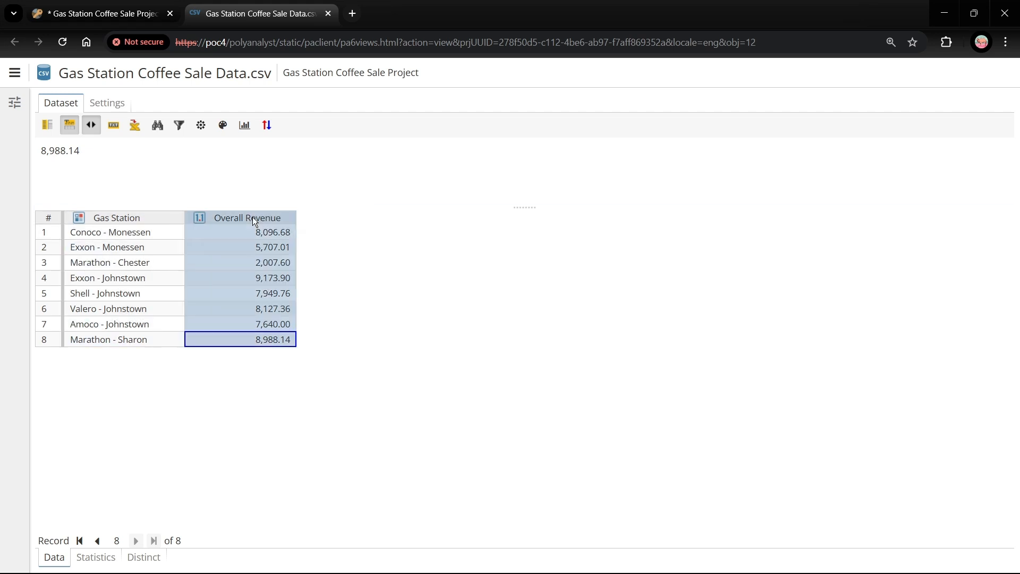
click(328, 14)
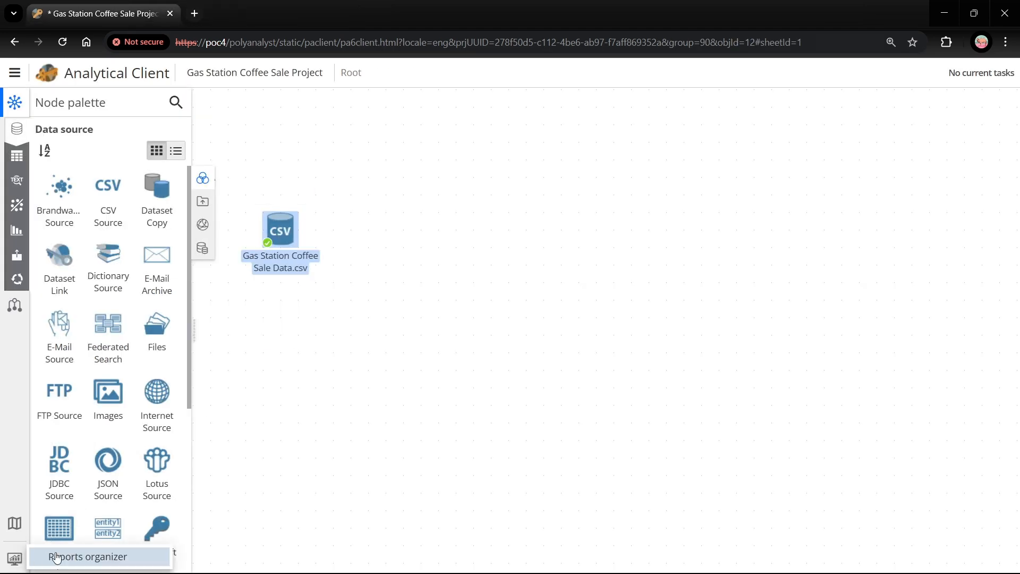
- Create a new report named "Gas Station Coffee Sale Report" in the Reports organizer and close the organizer
click(103, 555)
click(417, 444)
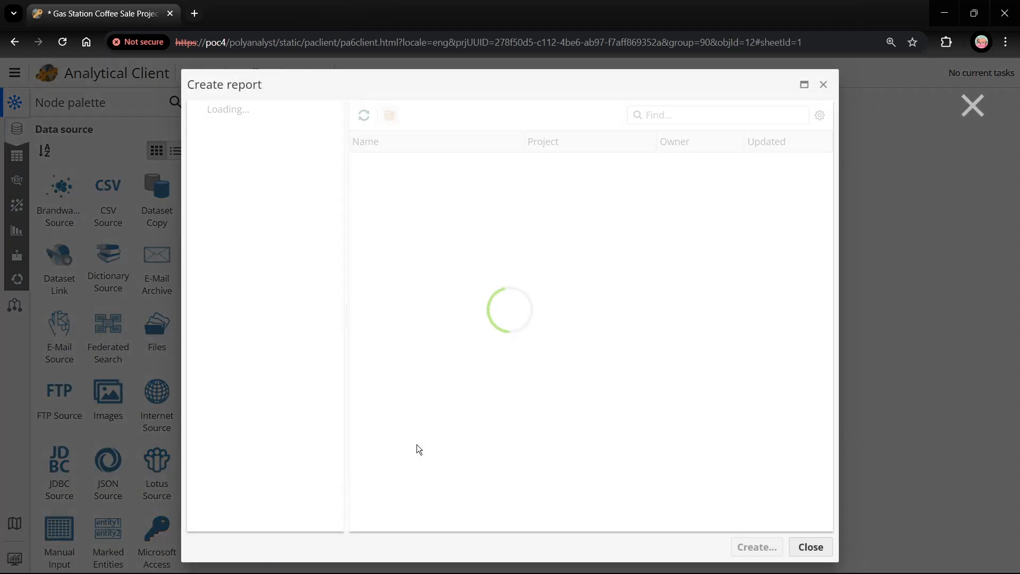
click(746, 546)
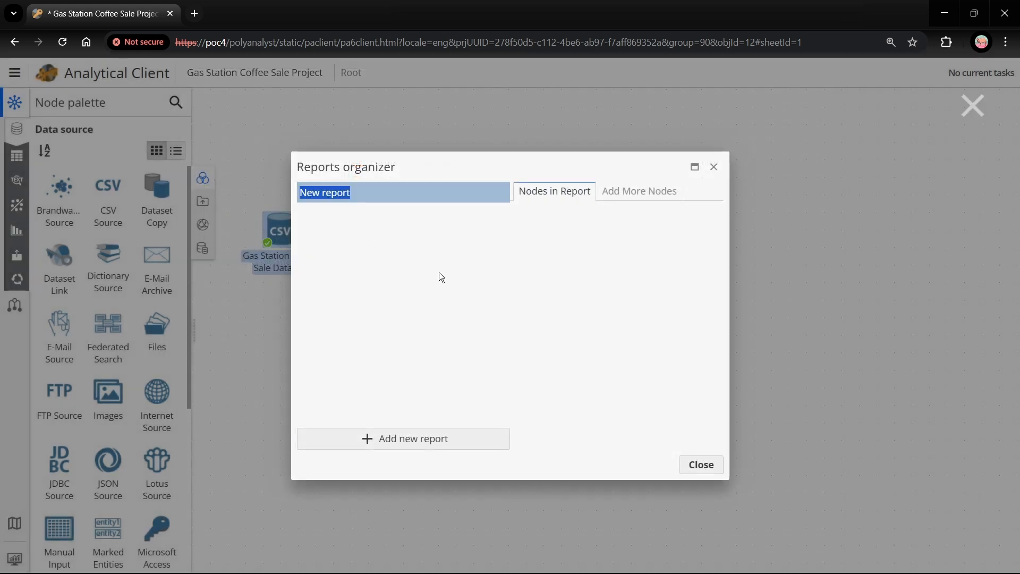
text(Gas)
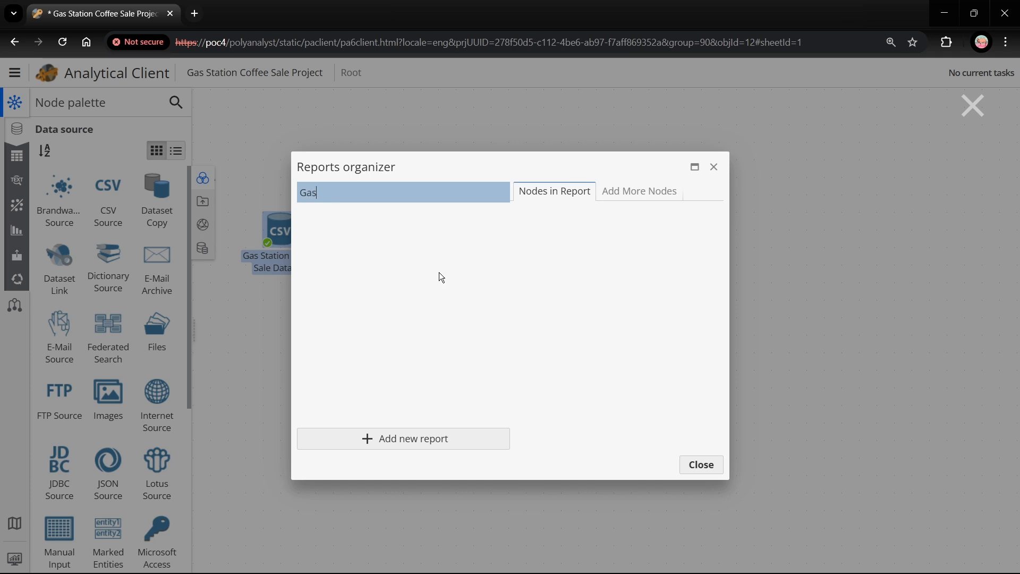
text( Station Coffee Sale Report)
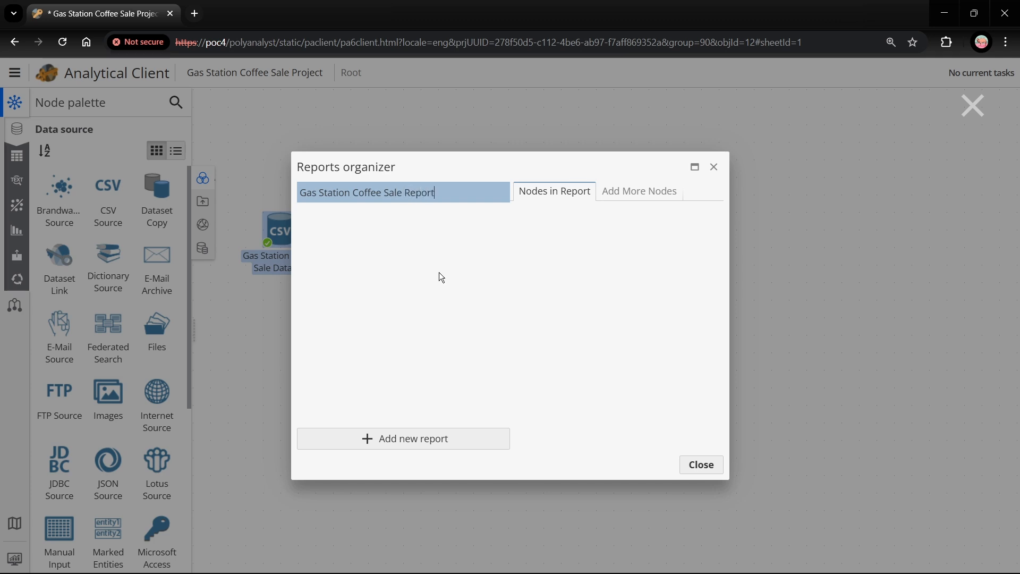
key(Return)
click(710, 171)
- Add the Gas Station Coffee Sale Data.csv node to the Gas Station Coffee Sale Report and open that report in the Report Editor
right_click(291, 242)
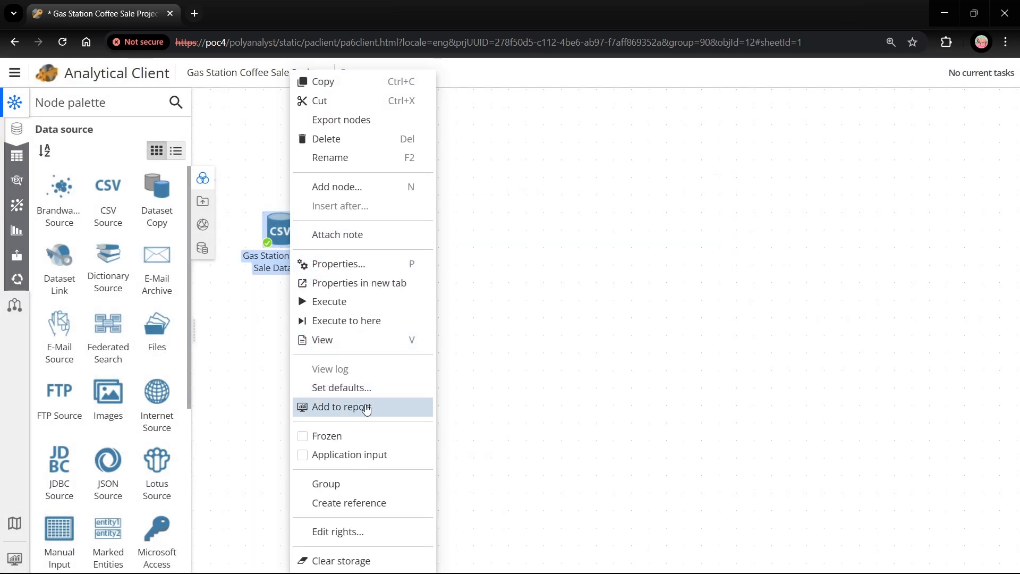
click(369, 407)
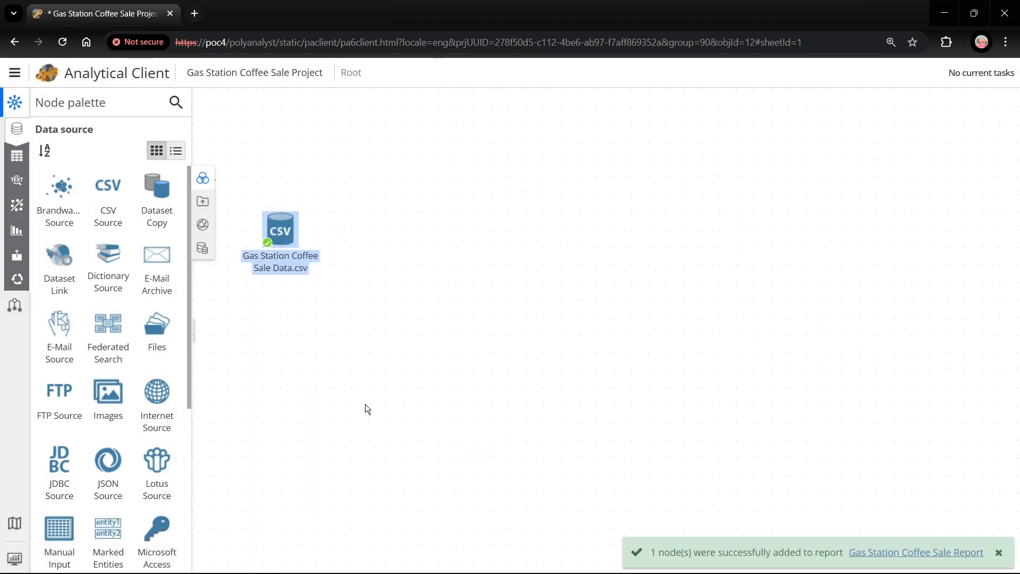
click(868, 554)
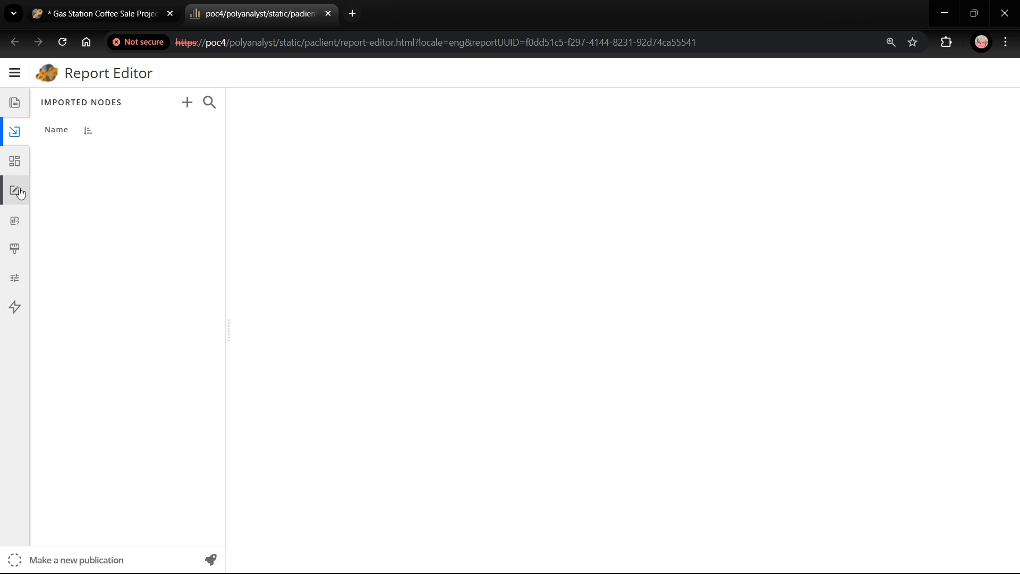
- Start a new form in the report and set its submit path to the GasStationData folder
click(15, 191)
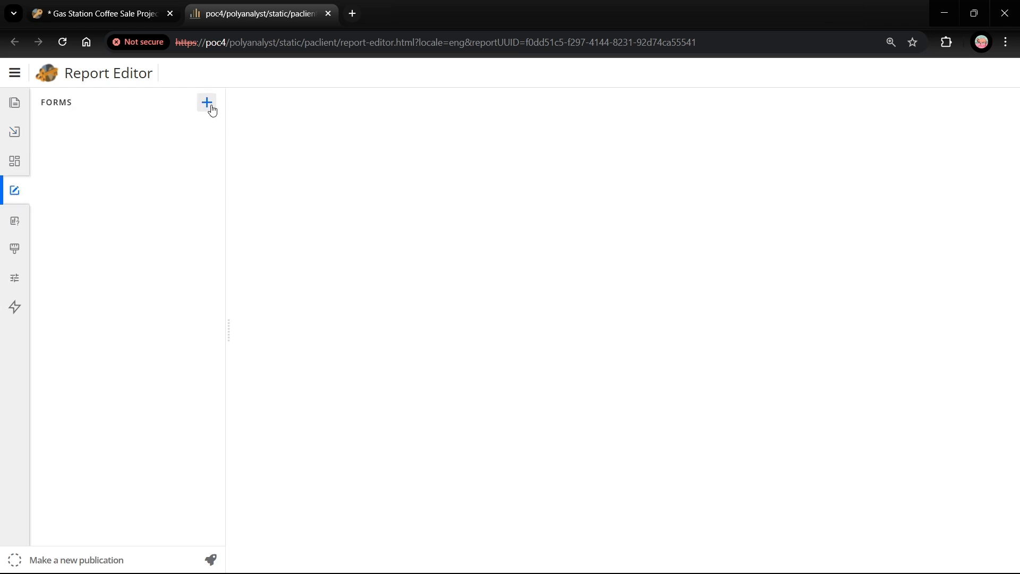
click(207, 103)
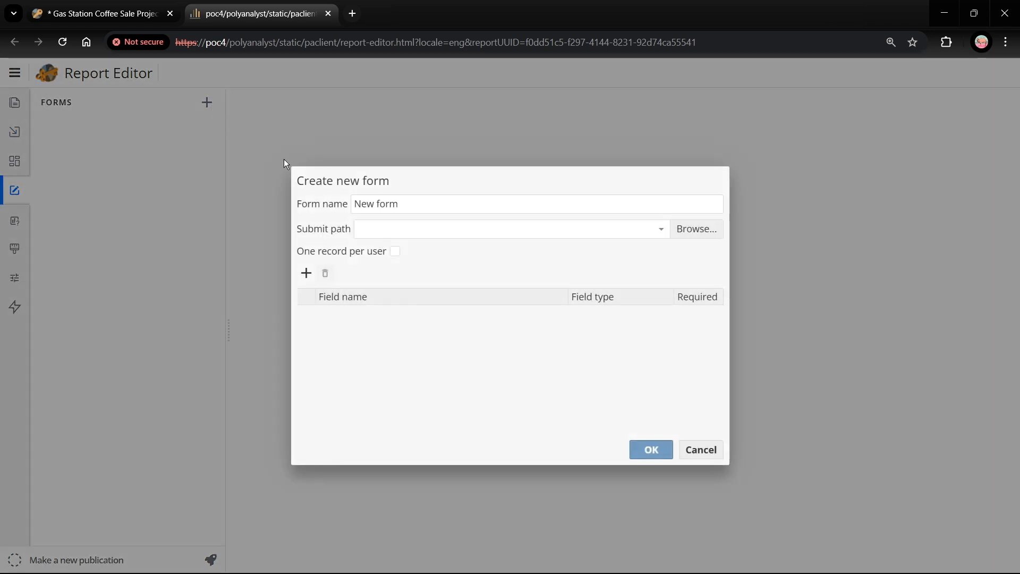
click(687, 233)
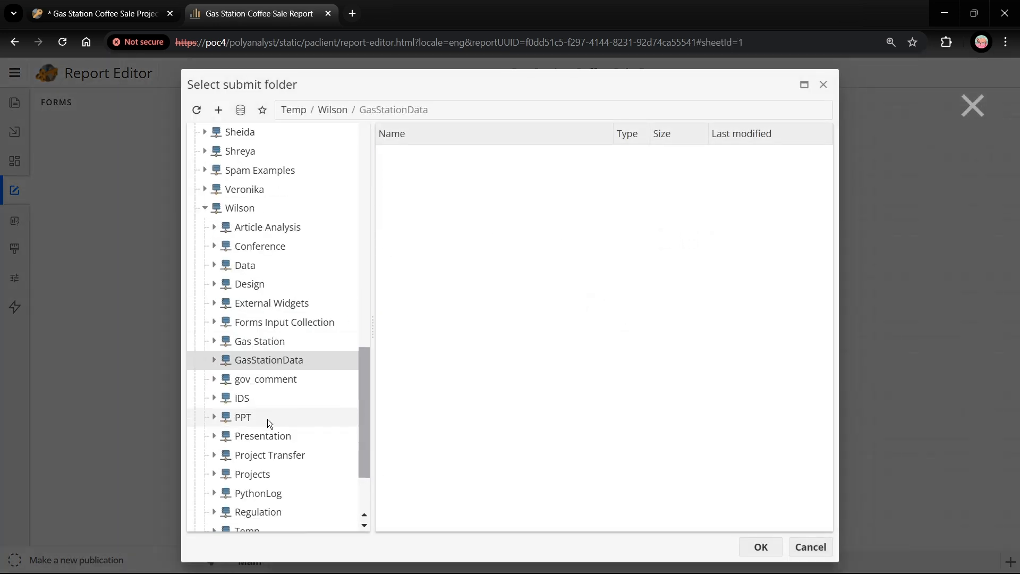
click(282, 360)
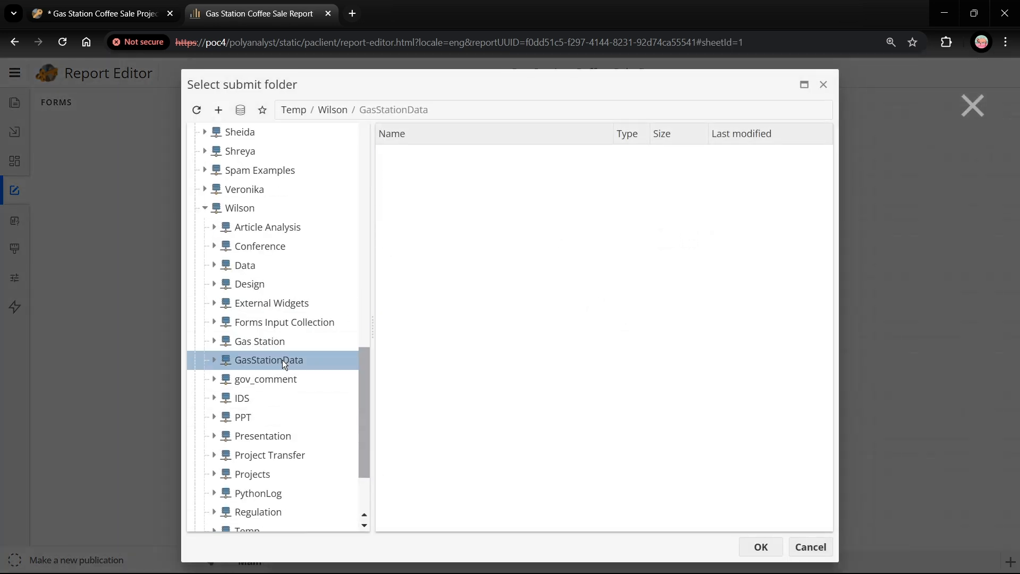
click(765, 547)
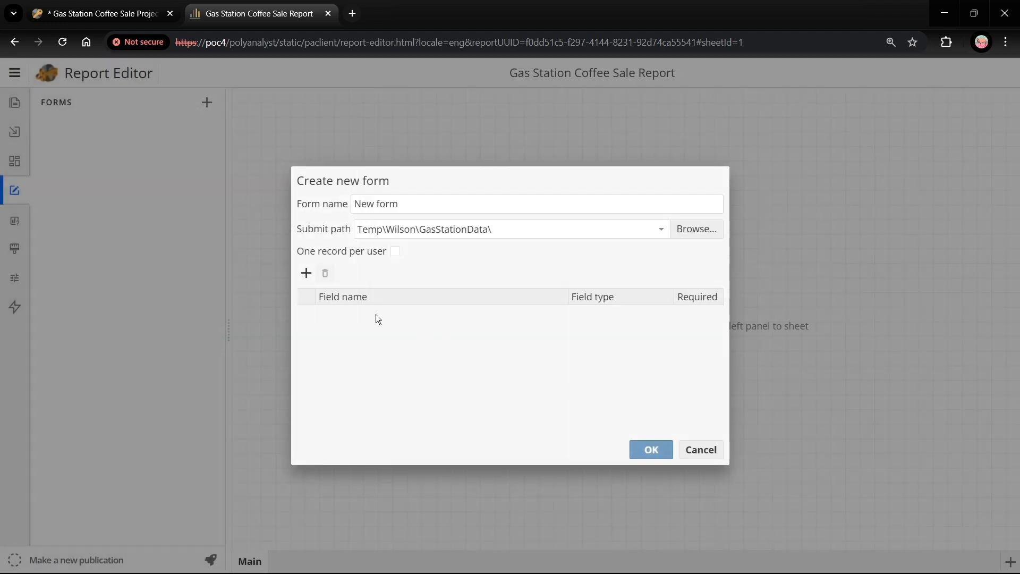
- Add a field named "Gas Station" of type String to the new form
click(307, 273)
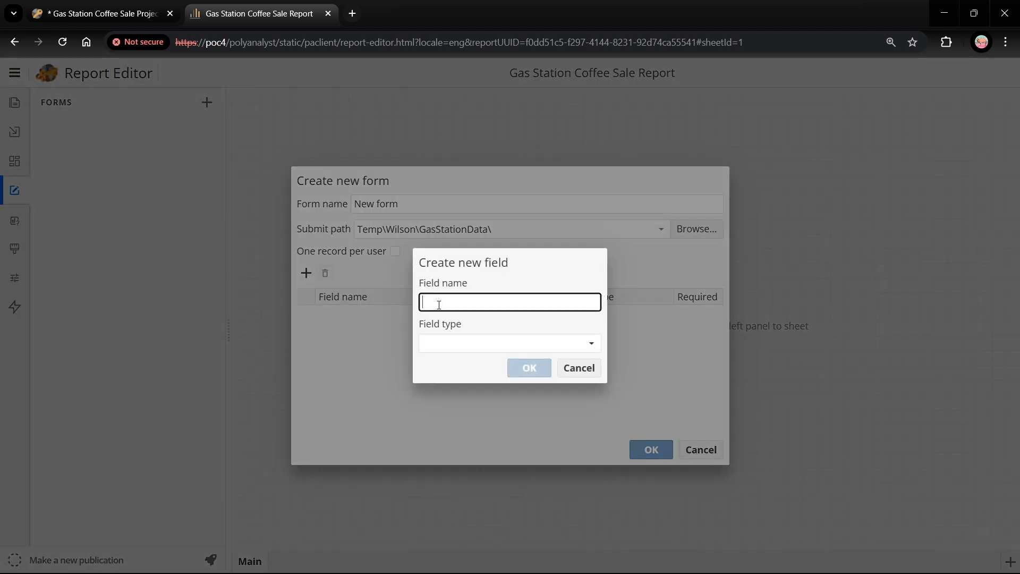
text(GasStation)
click(442, 338)
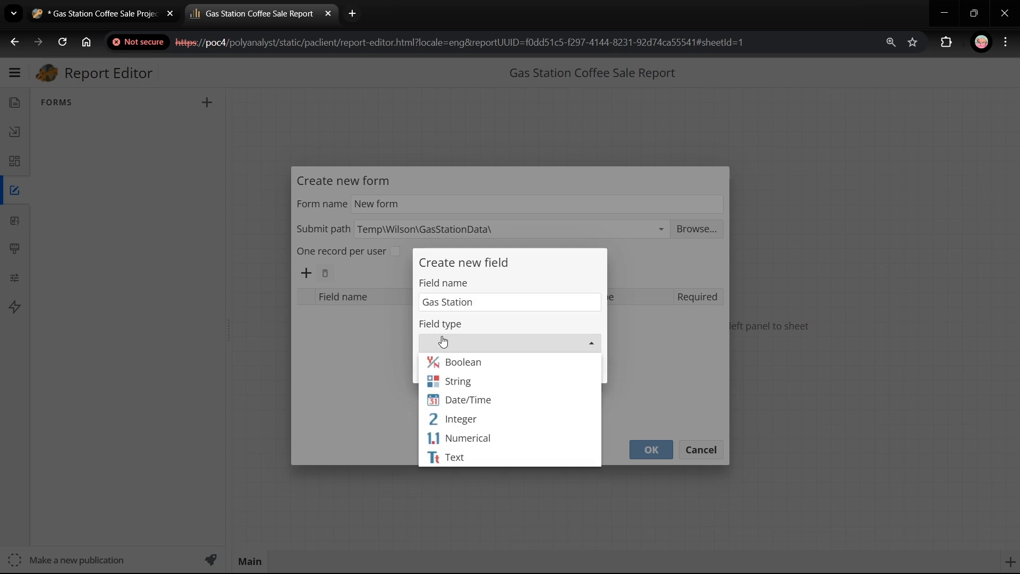
click(466, 382)
click(529, 370)
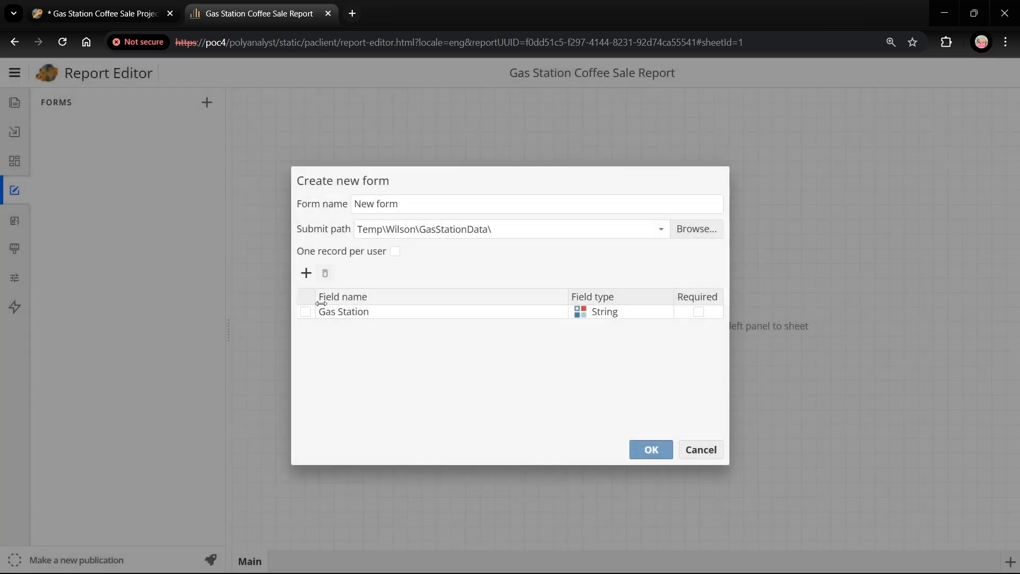
- Add a field named "Coffee price per cup, PLAN" of type Numerical to the form
click(307, 273)
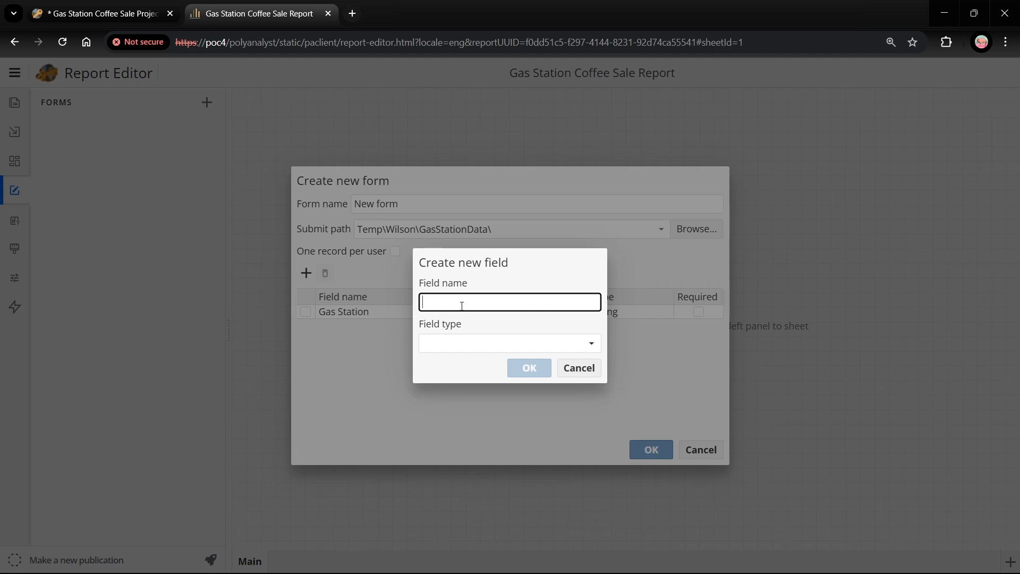
text(Coffee price per cup, PLAN)
click(462, 344)
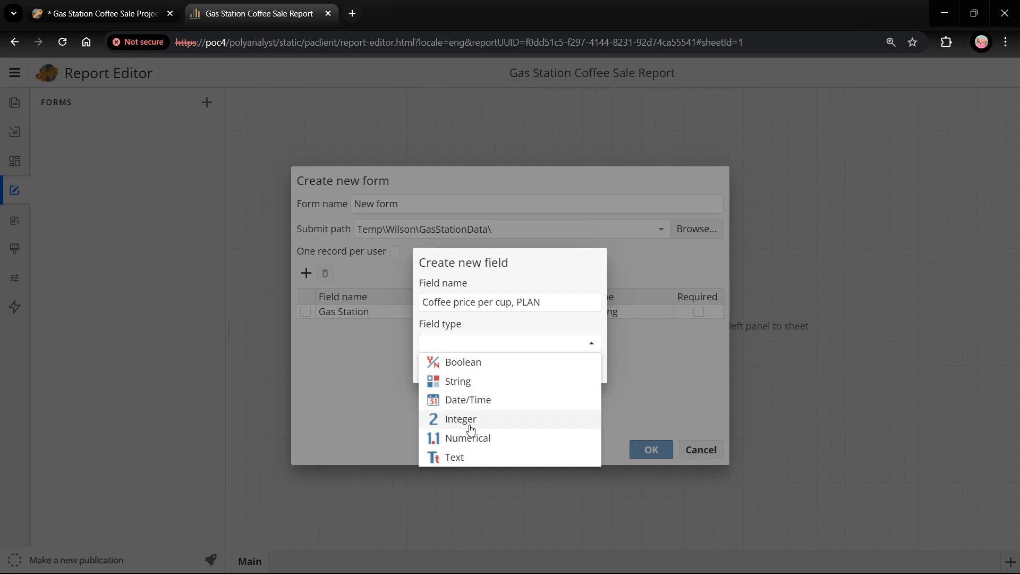
click(455, 436)
click(528, 368)
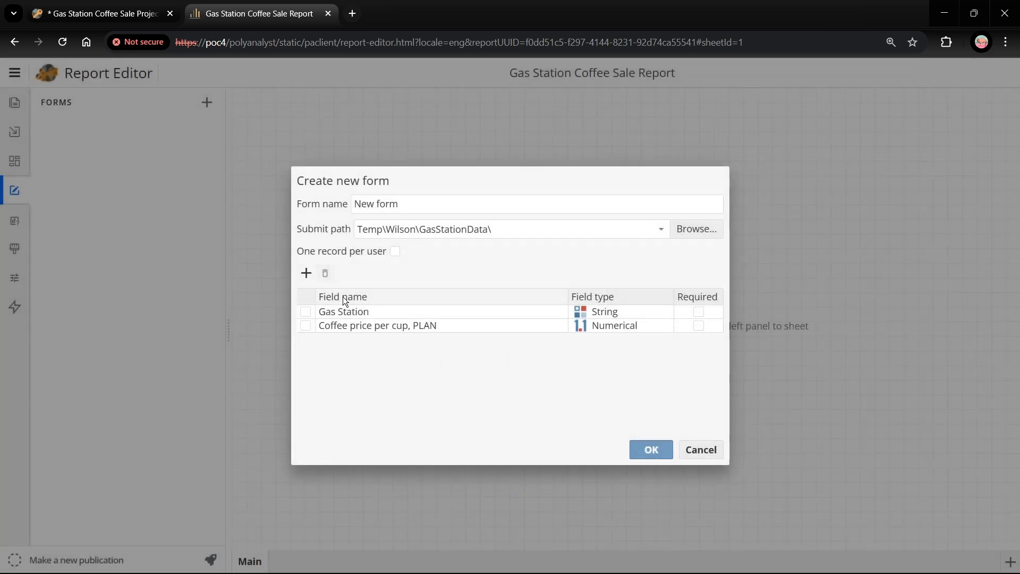
- Add a field named "Cups sold per month, PLAN" of type Integer to the form
click(305, 273)
text(C)
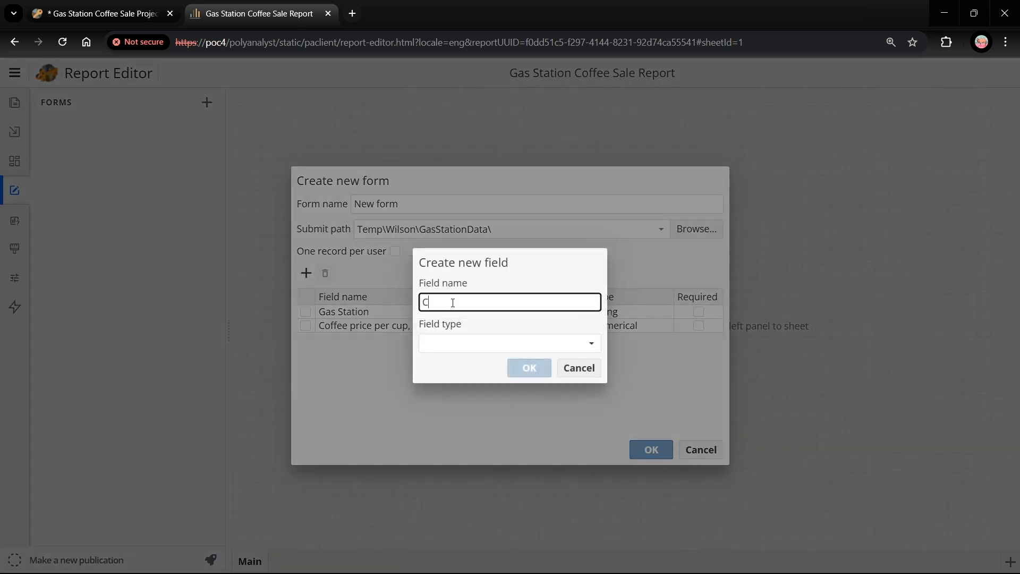
text(ups sold per month, PLAN)
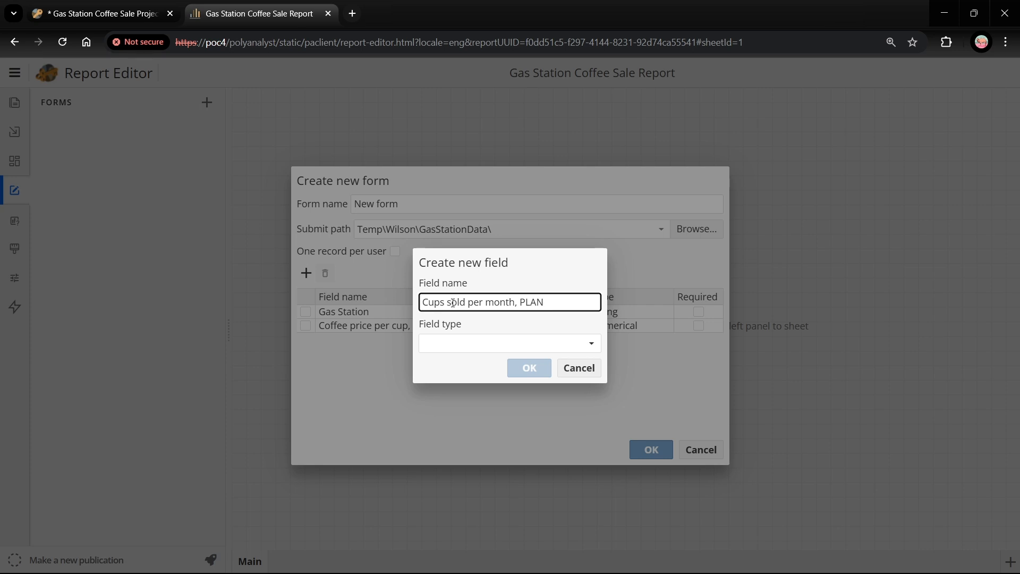
click(456, 343)
click(462, 416)
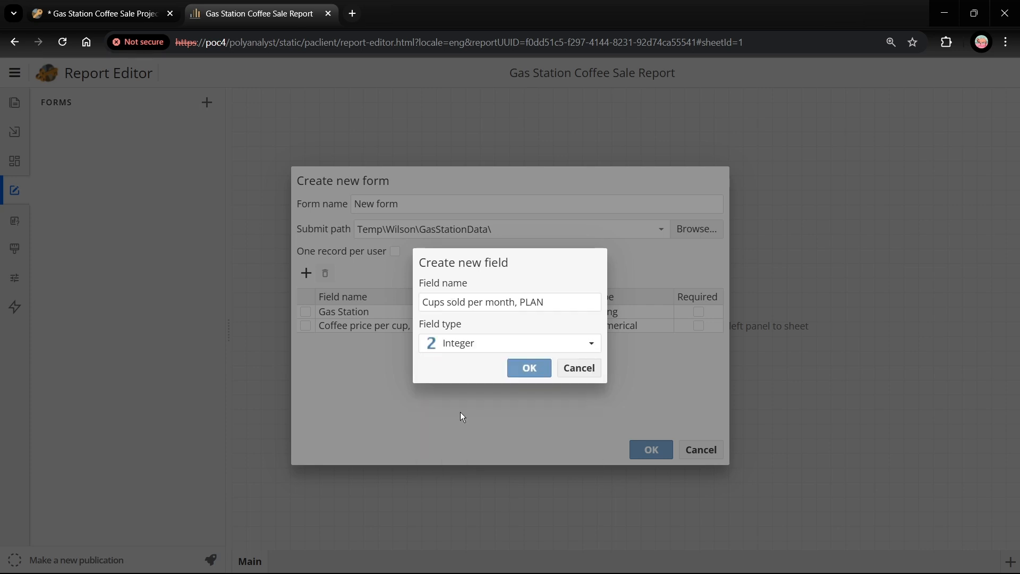
click(526, 368)
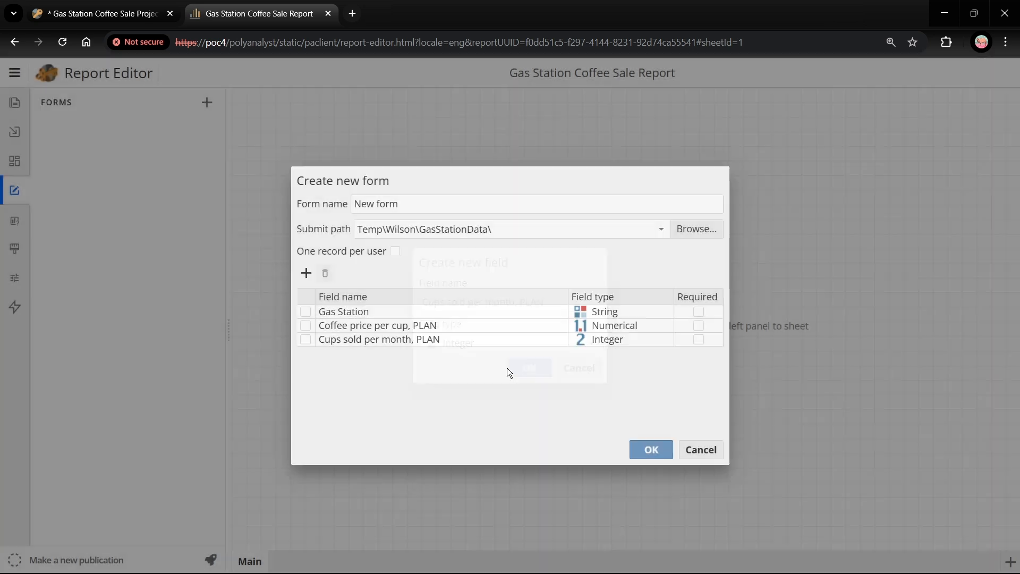
- Mark all three form fields as required and confirm creation of the form
click(699, 311)
click(699, 325)
click(699, 339)
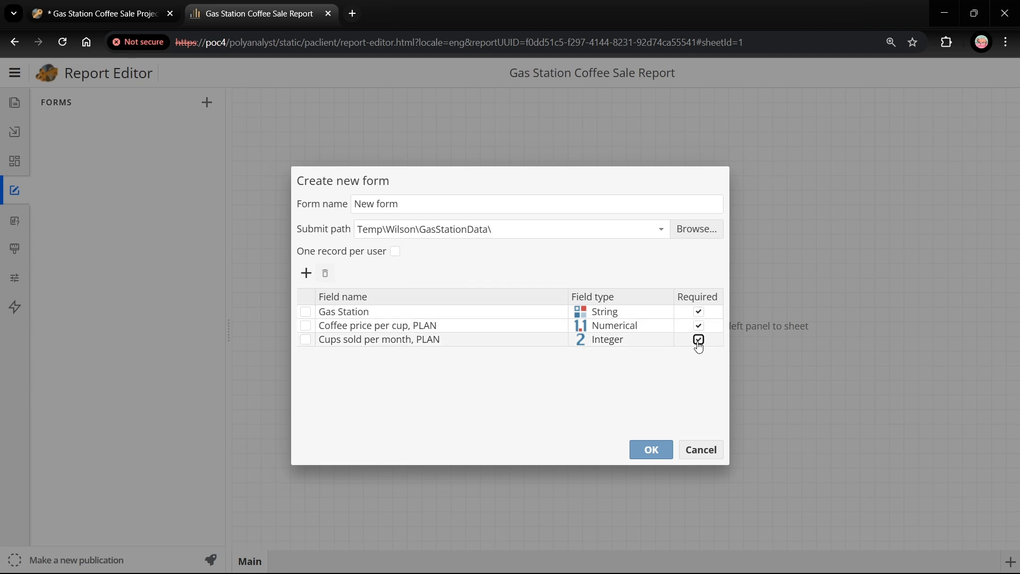
click(652, 449)
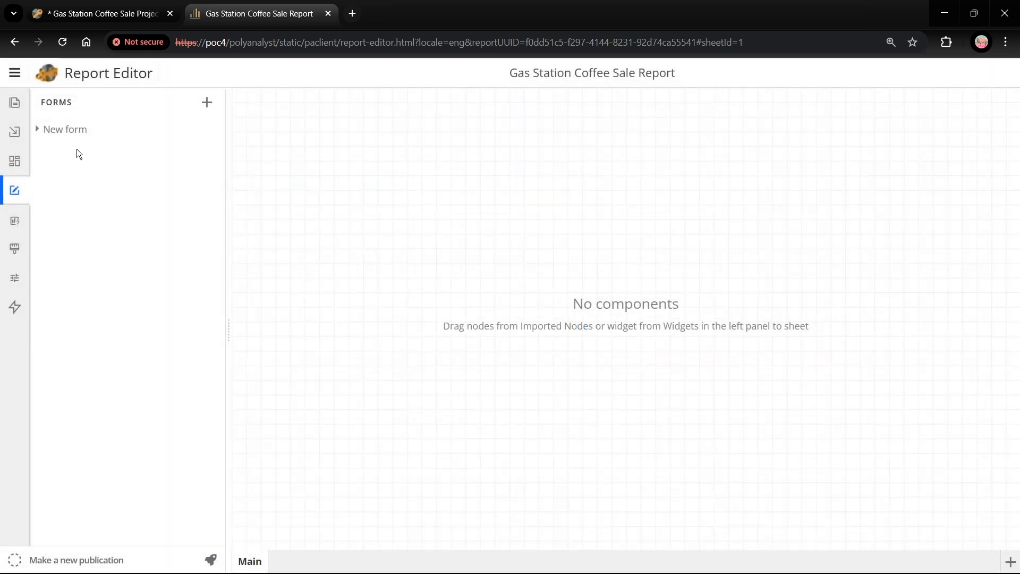
- Place the form's Gas Station field at the top of the sheet as a Combo filter using the Gas Station column of Gas Station Coffee Sale Data.csv
click(37, 129)
drag(97, 147, 238, 108)
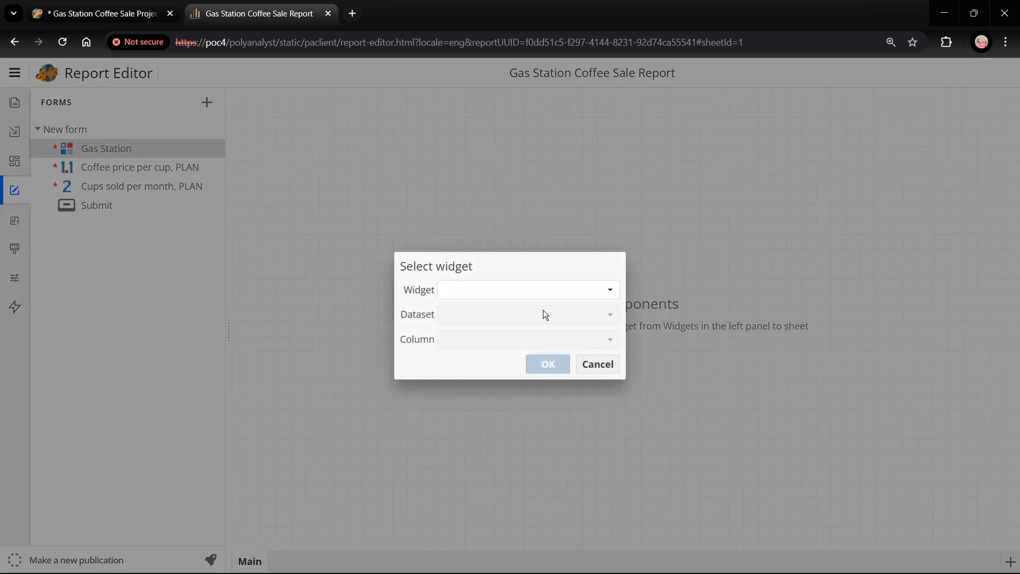
click(536, 294)
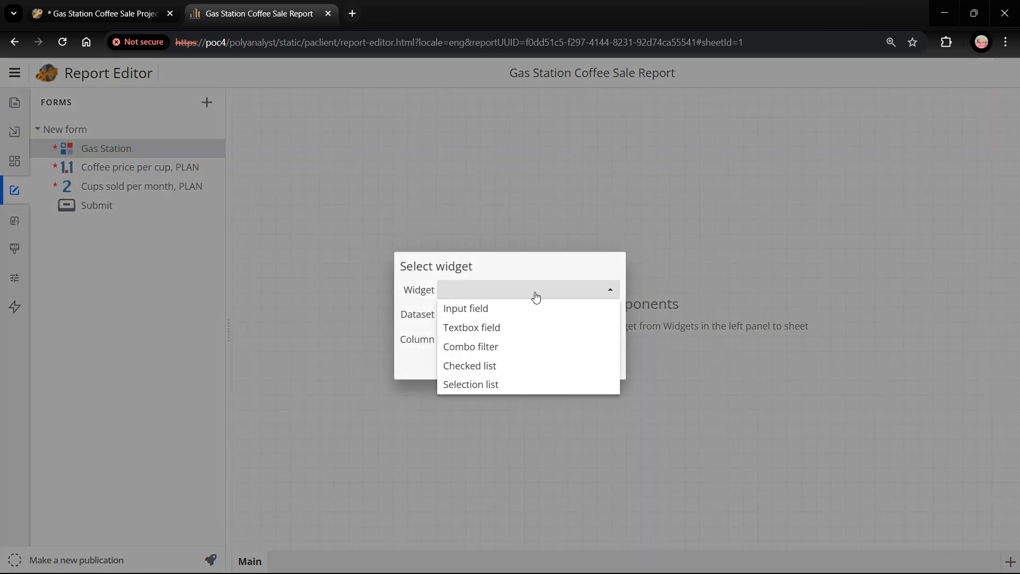
click(513, 349)
click(505, 321)
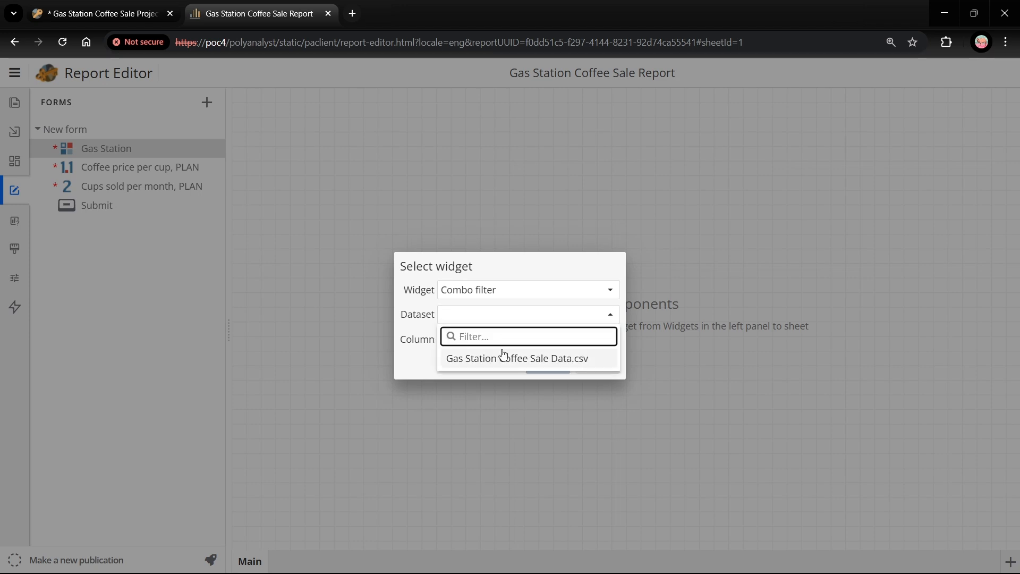
click(500, 359)
click(504, 341)
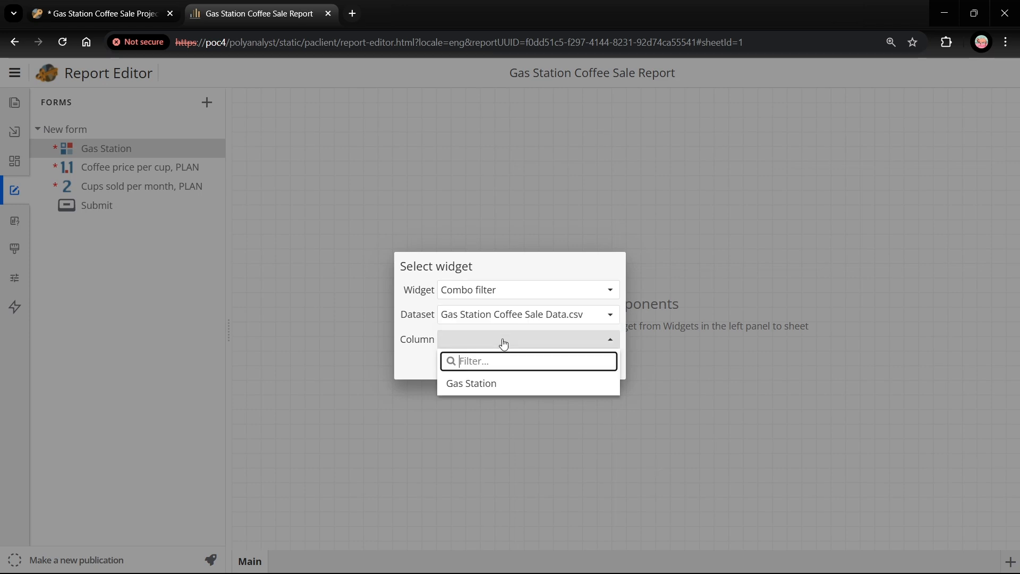
click(488, 383)
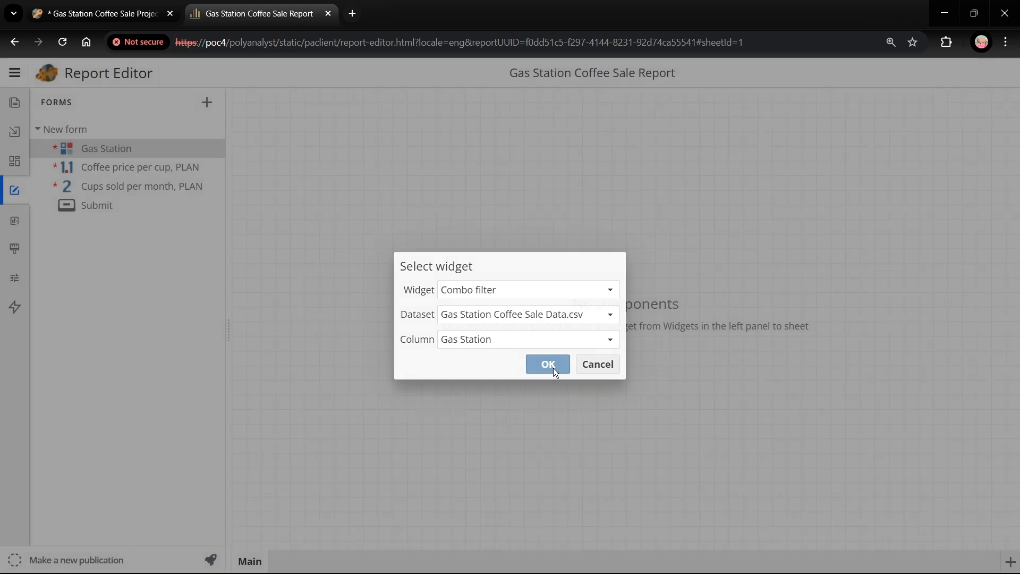
click(553, 368)
- Place the "Coffee price per cup, PLAN" field below the Gas Station filter as an Input field widget
drag(126, 171, 246, 165)
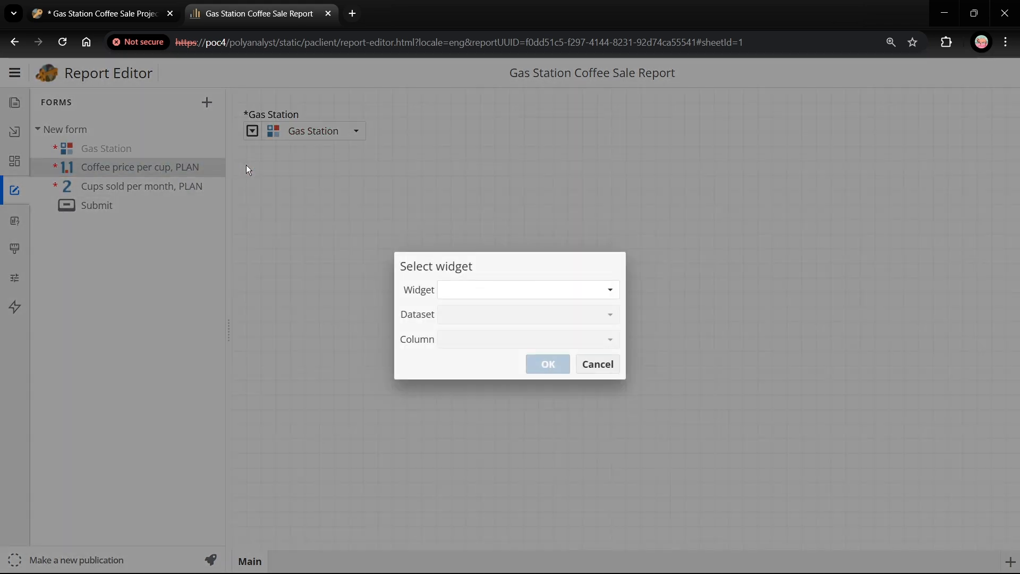
click(470, 292)
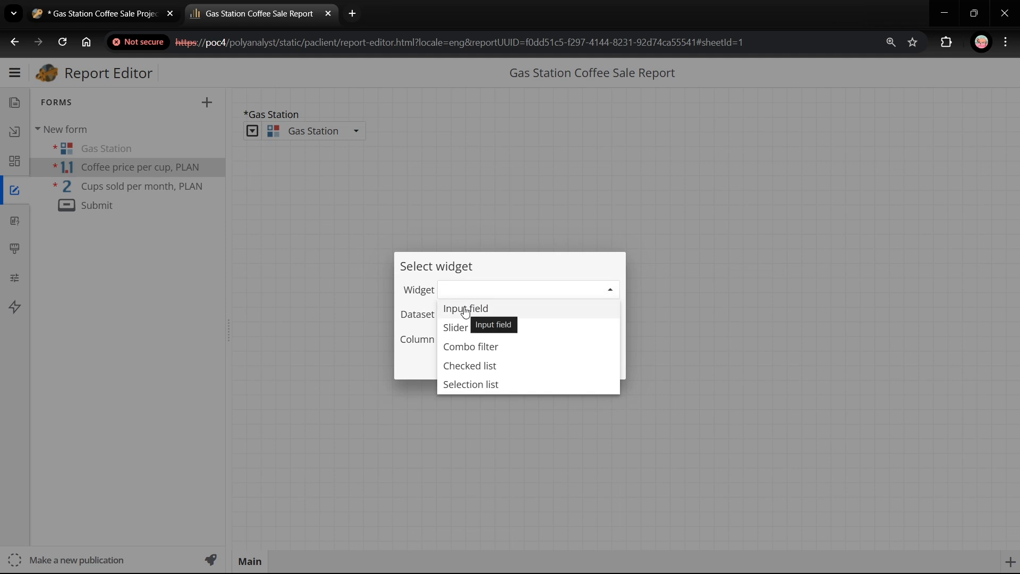
click(467, 309)
click(548, 365)
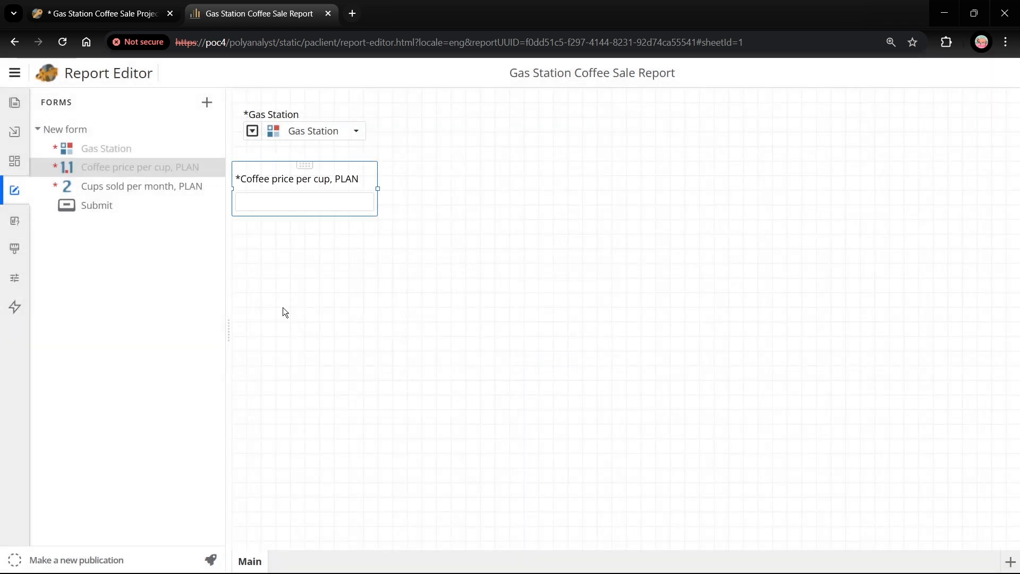
- Place the "Cups sold per month, PLAN" field below the coffee price as an Input field, with the form's Submit button beneath it
drag(94, 186, 241, 228)
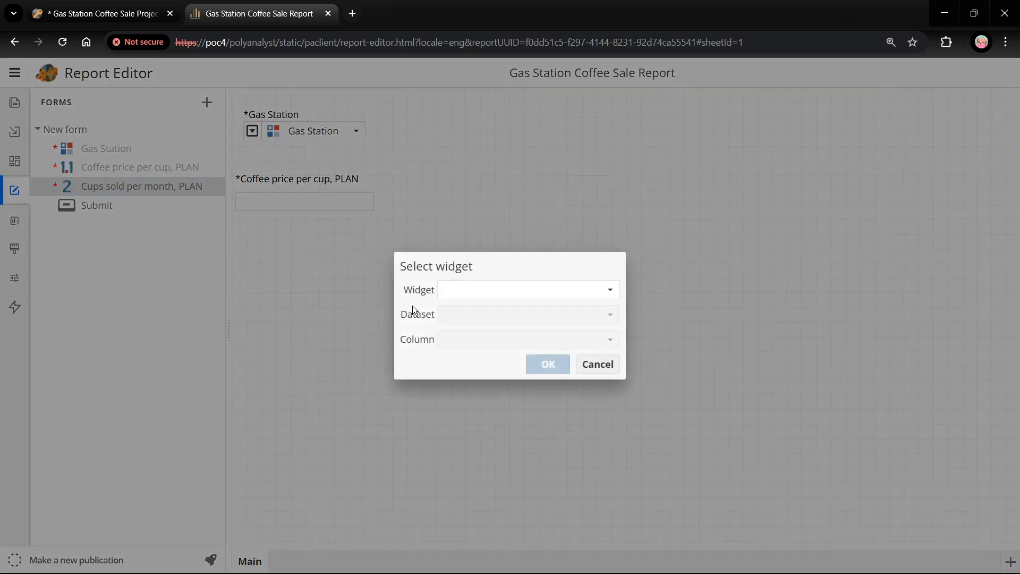
click(477, 297)
click(473, 310)
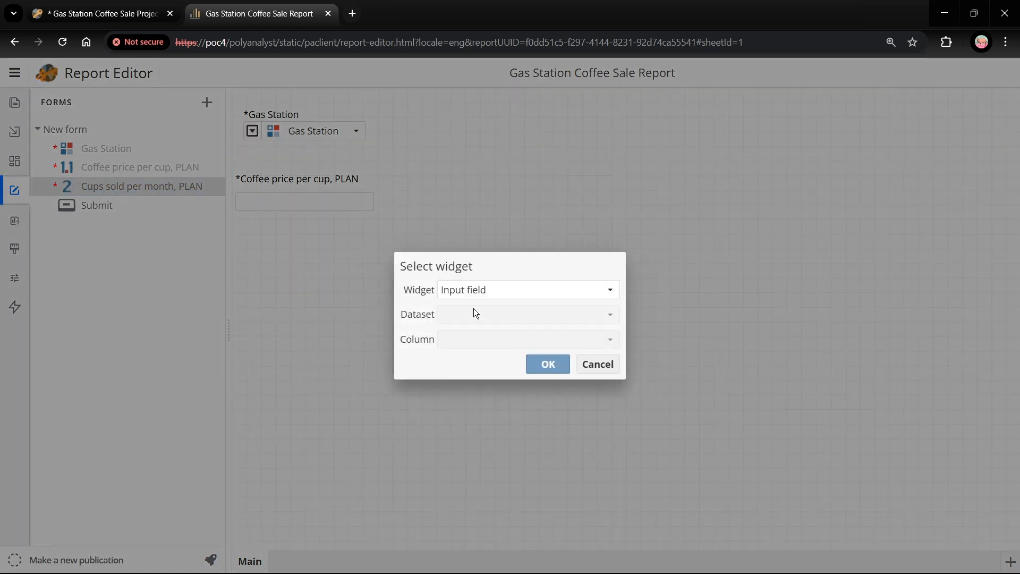
click(547, 364)
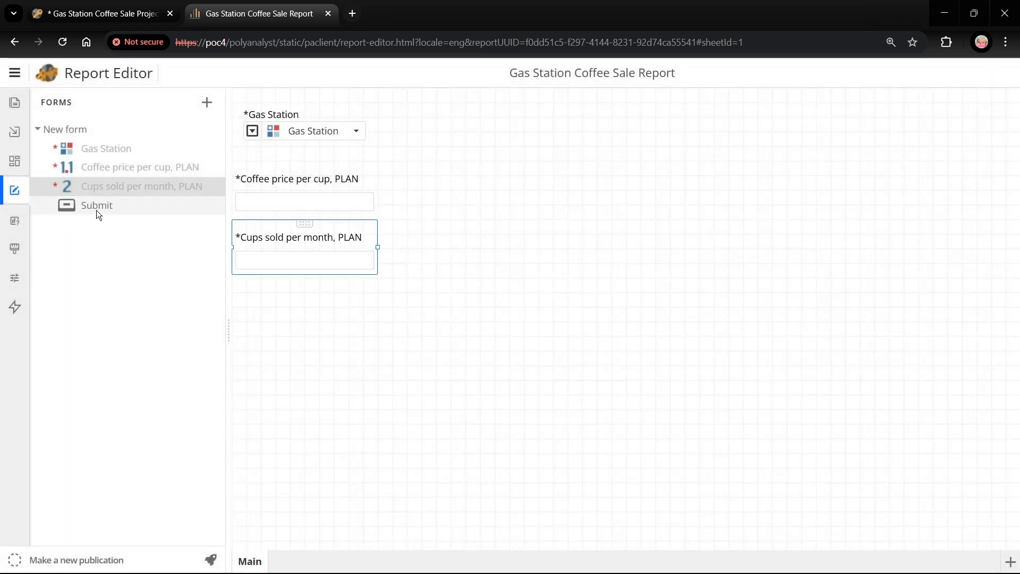
drag(96, 209, 254, 288)
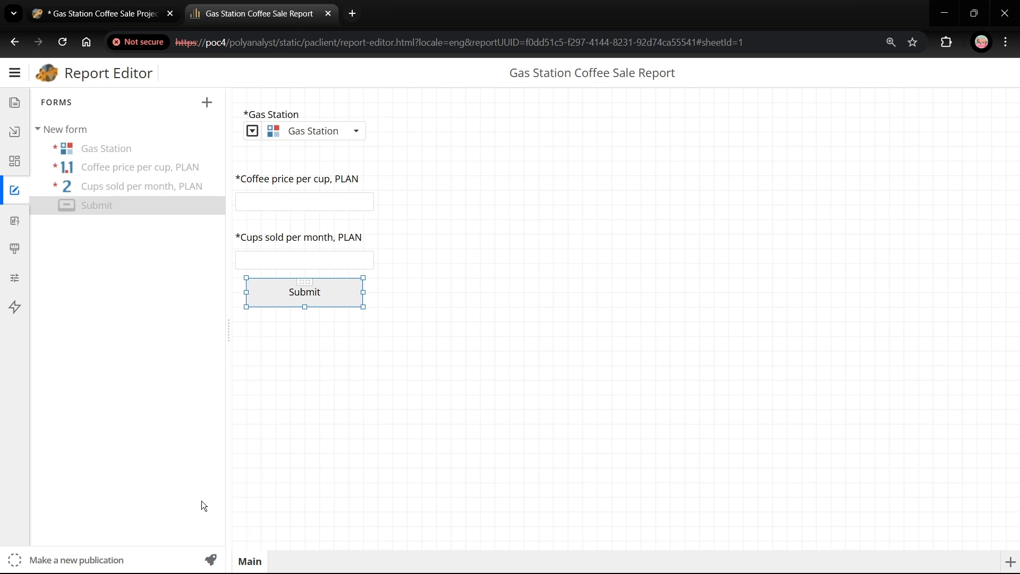
- Make a new publication of the Gas Station Coffee Sale Report and open the published web report
click(212, 560)
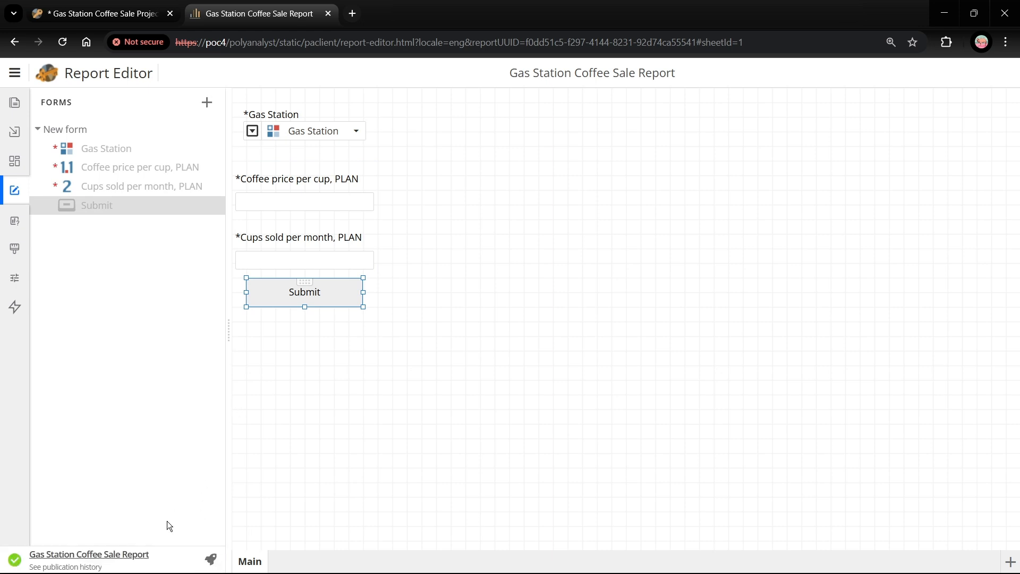
click(127, 555)
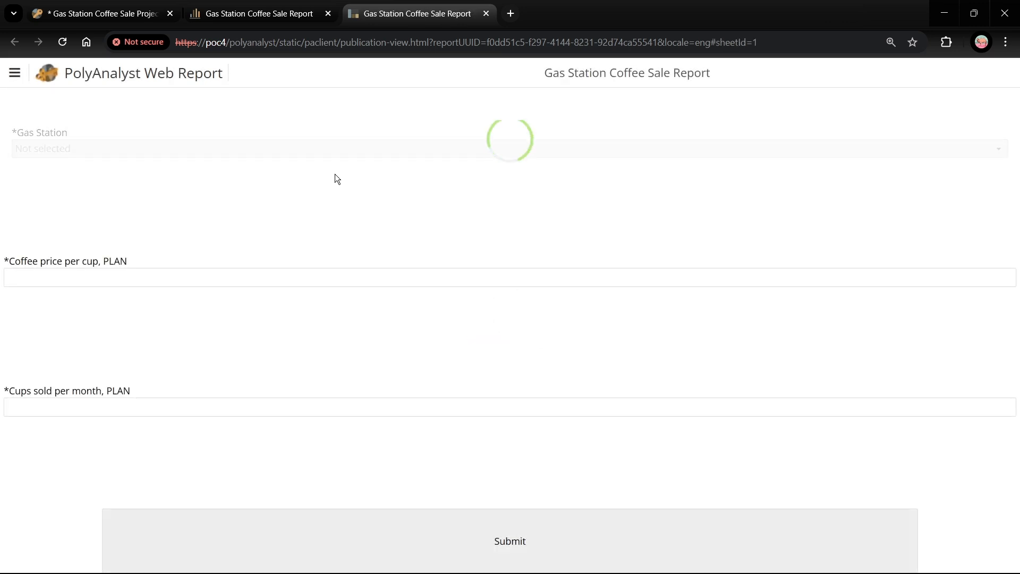
- Submit a form record for Conoco - Monessen with a planned coffee price of 2 and 3000 planned cups per month
click(382, 155)
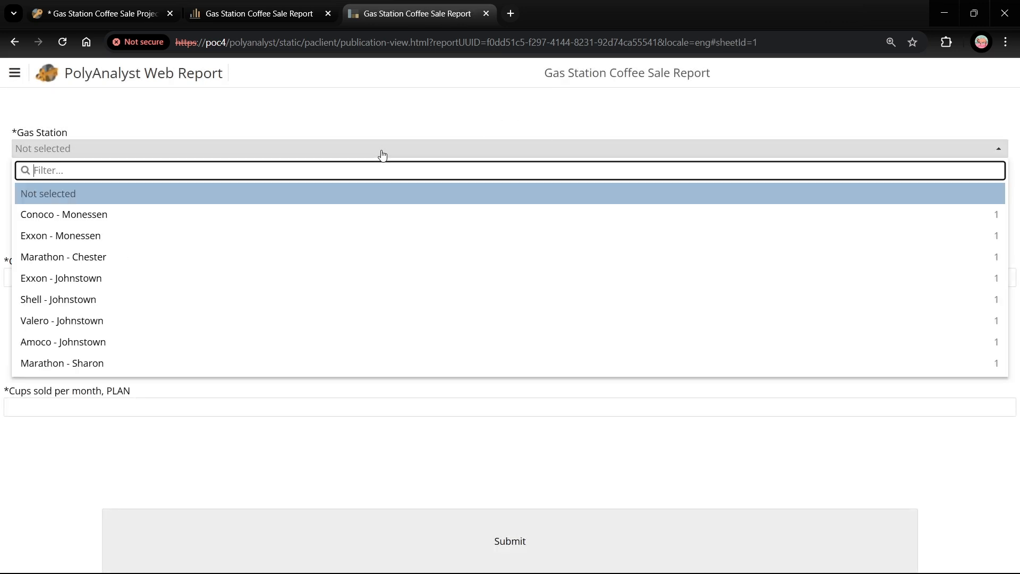
click(170, 219)
click(165, 277)
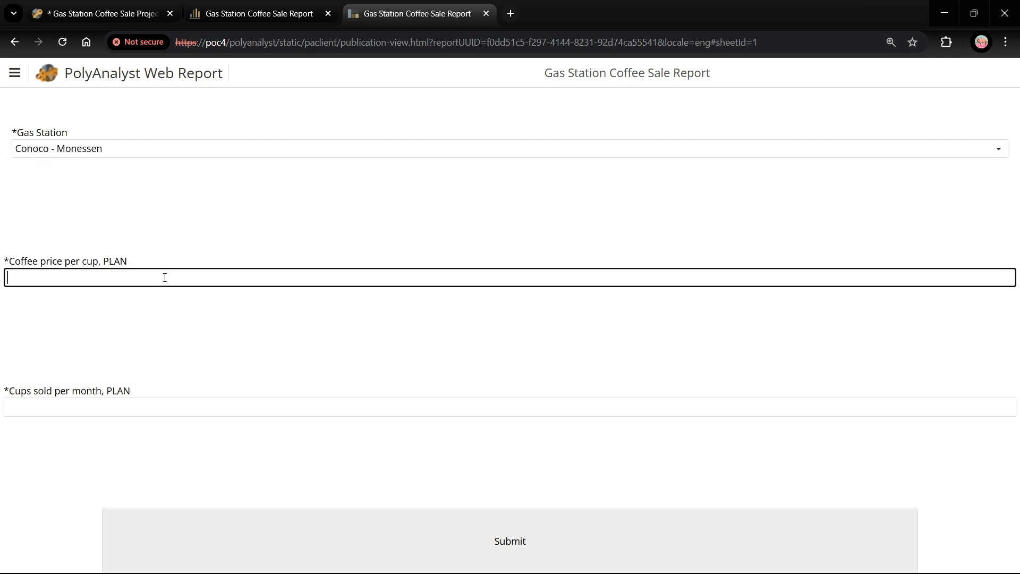
text(2)
click(130, 405)
text(3)
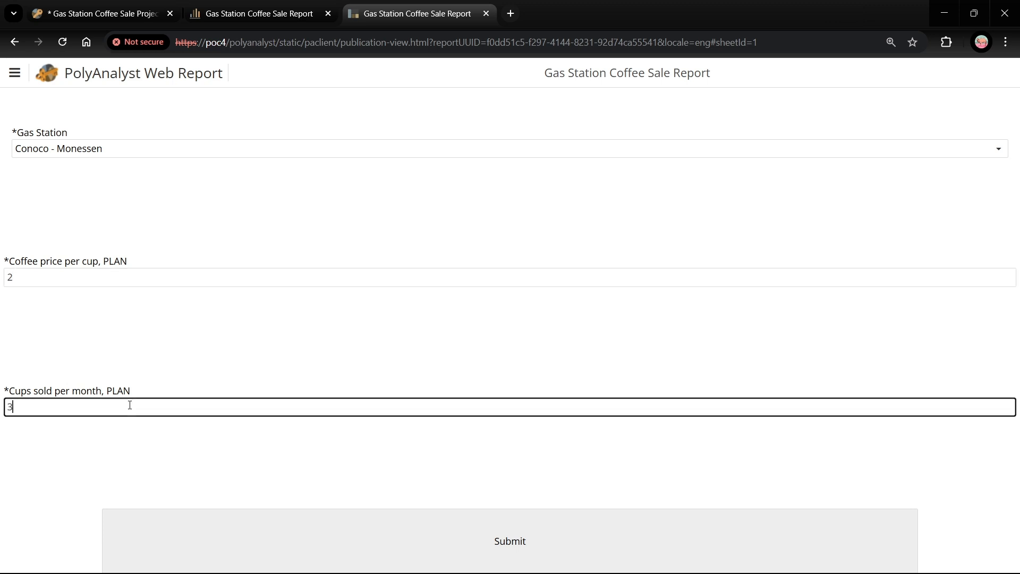
text(000)
click(512, 541)
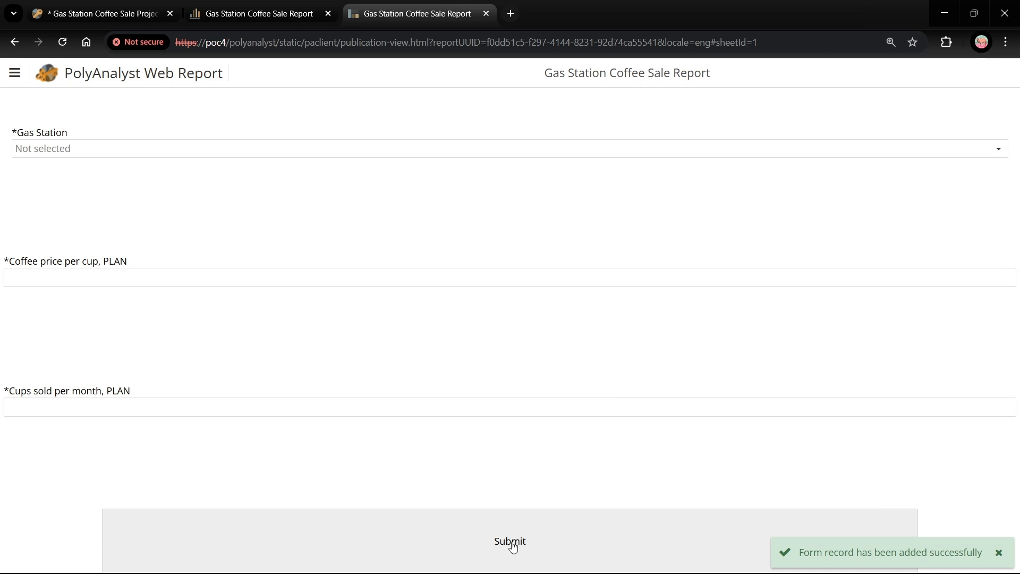
- Close the published report, return to the Gas Station Coffee Sale Project, and place a JSON Source node above the CSV node, moved lower
click(488, 14)
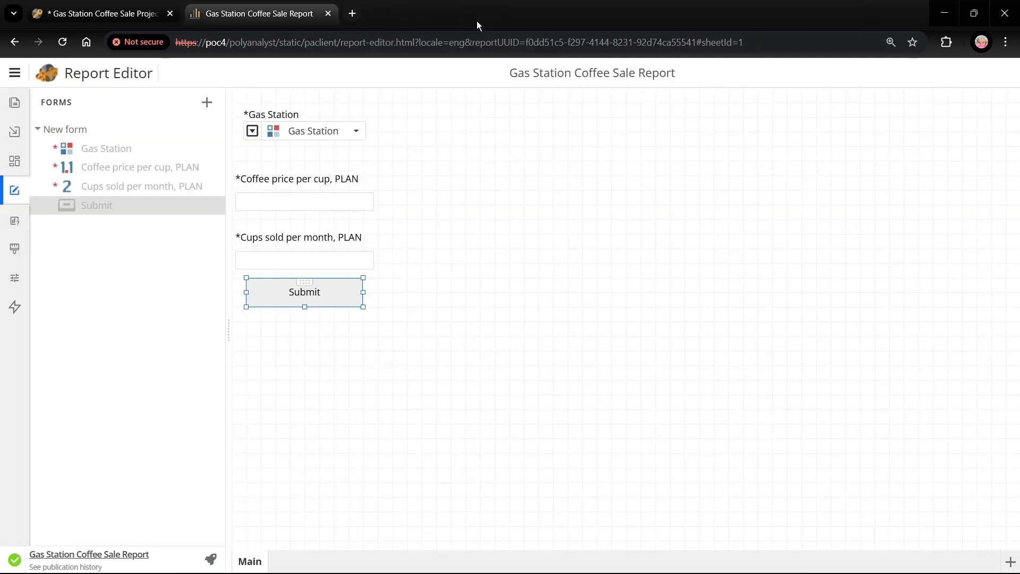
click(113, 14)
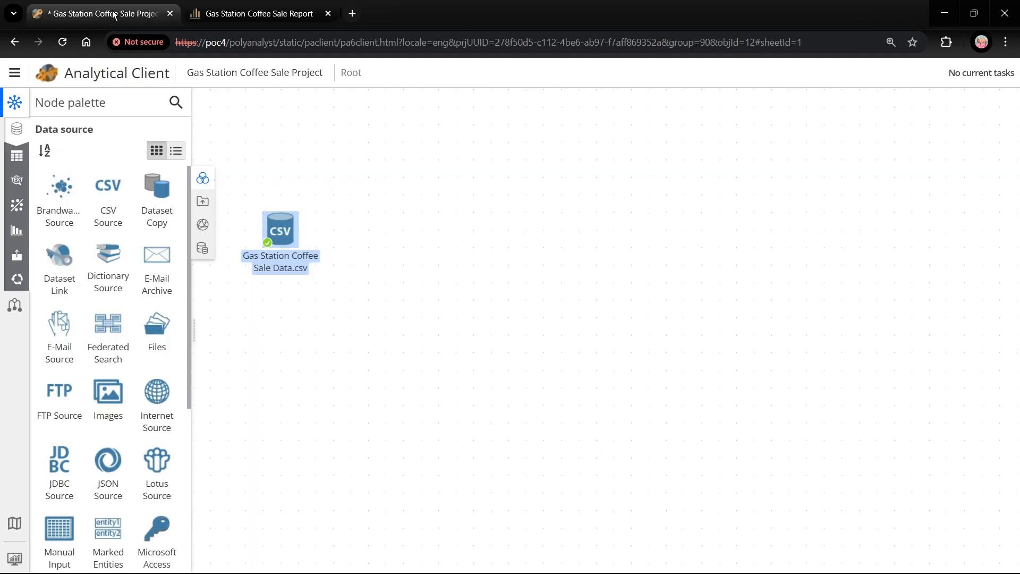
click(330, 287)
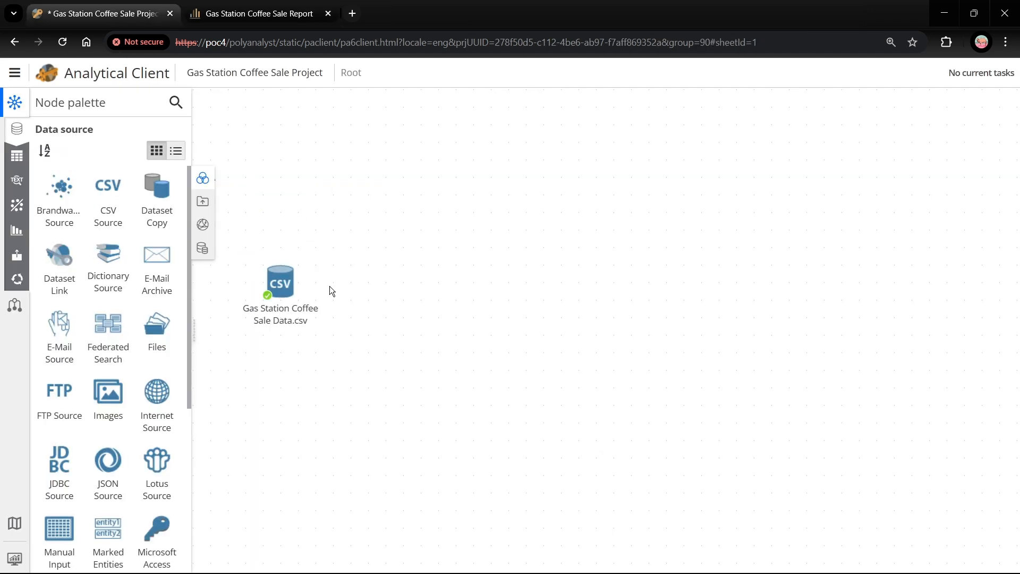
drag(105, 469, 437, 186)
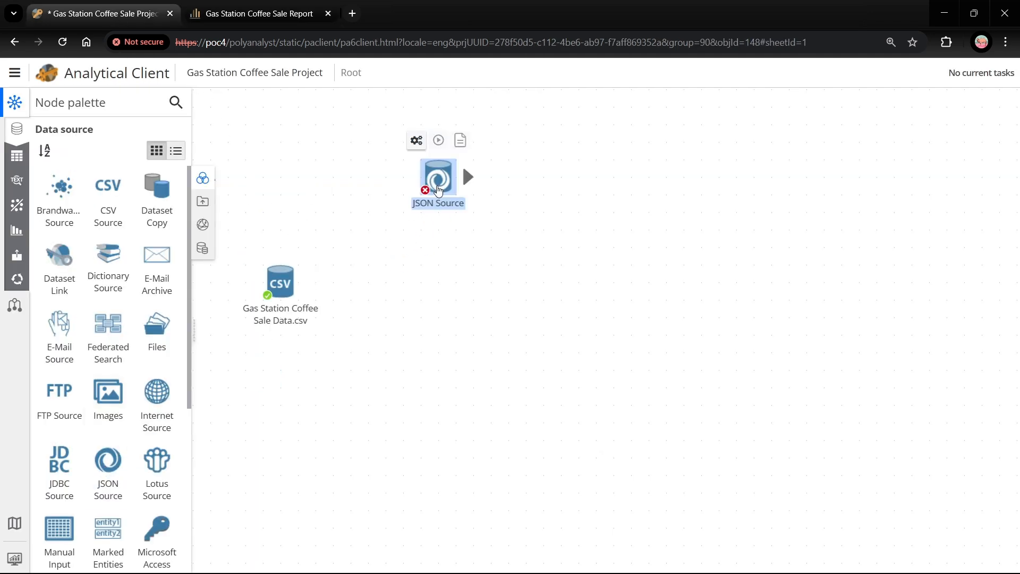
- Set the JSON Source node to read the whole GasStationData folder instead of individual files
right_click(438, 189)
click(497, 291)
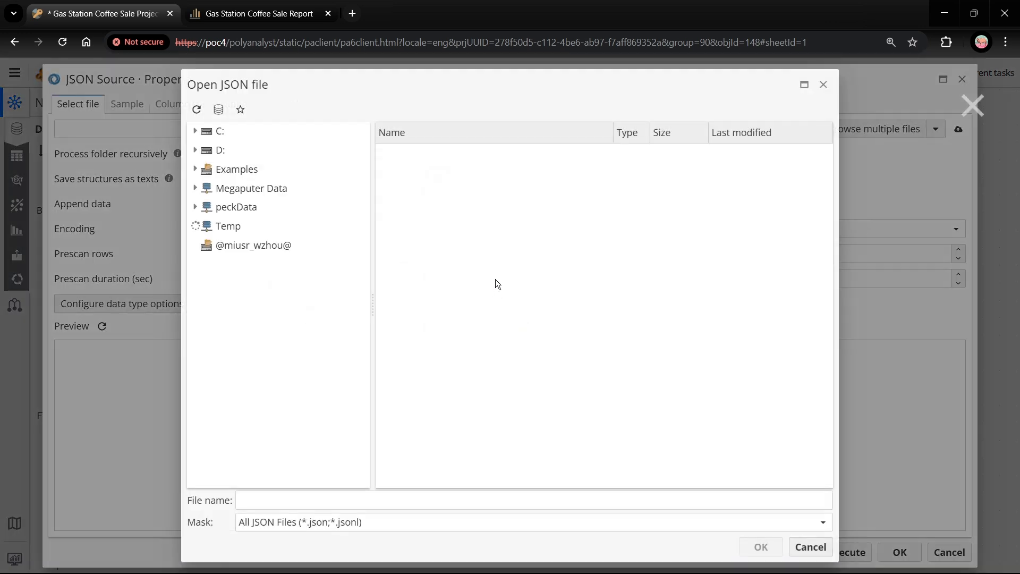
click(823, 84)
click(936, 130)
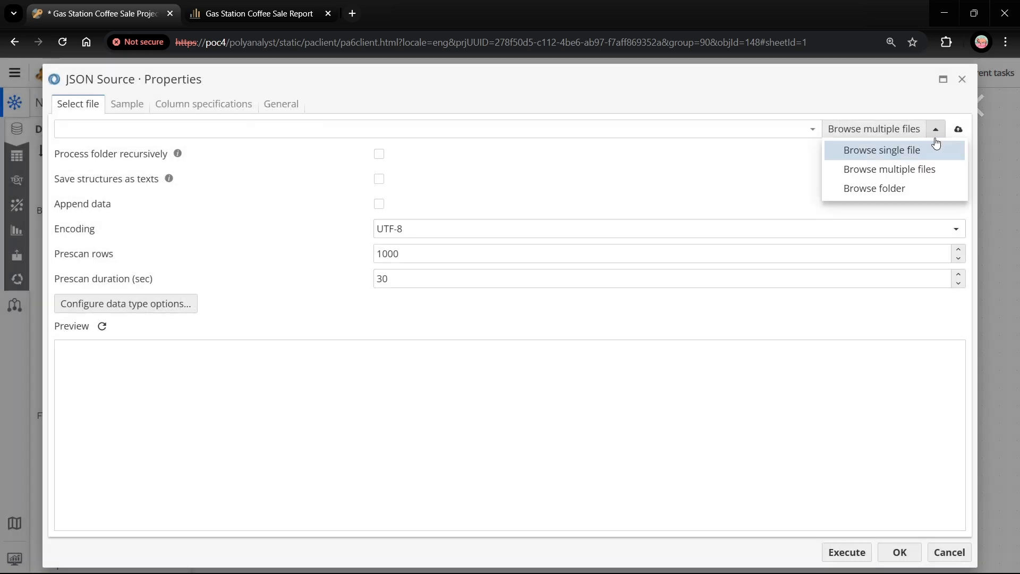
click(897, 191)
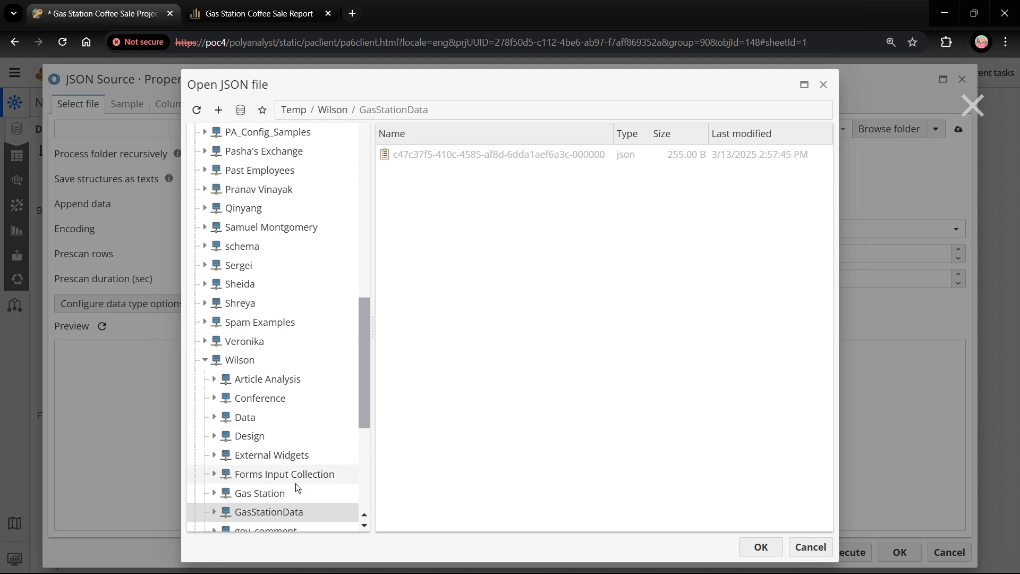
click(281, 511)
scroll(280, 510, down, 4)
click(477, 155)
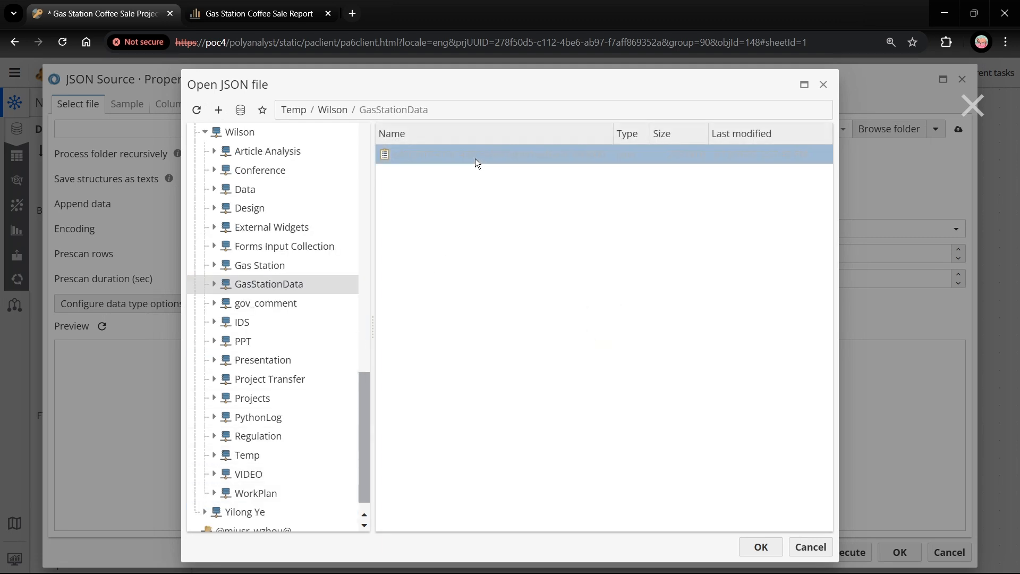
click(758, 545)
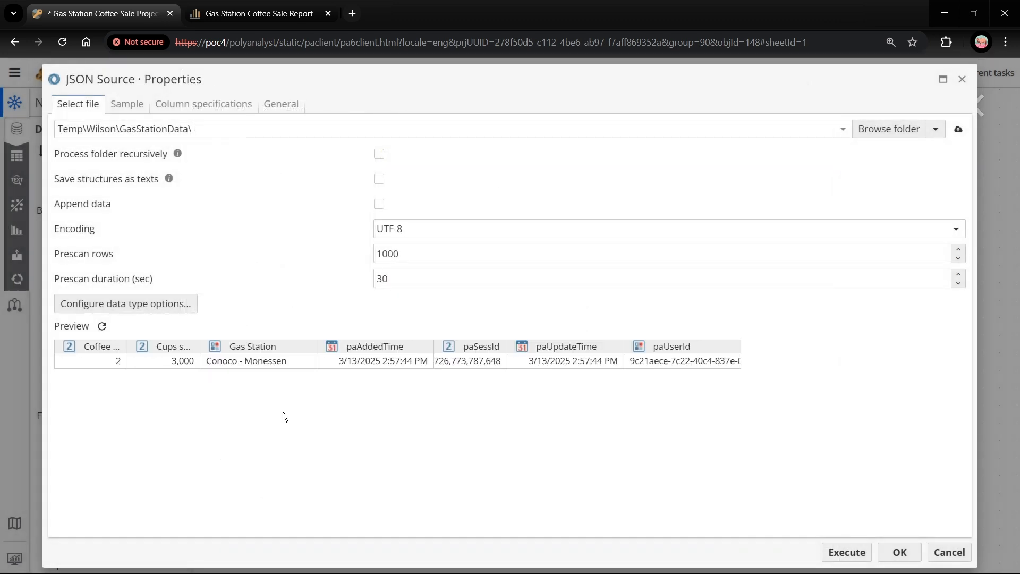
- Widen the coffee price and cups sold columns in the JSON preview, and execute the JSON Source node
drag(127, 346, 231, 346)
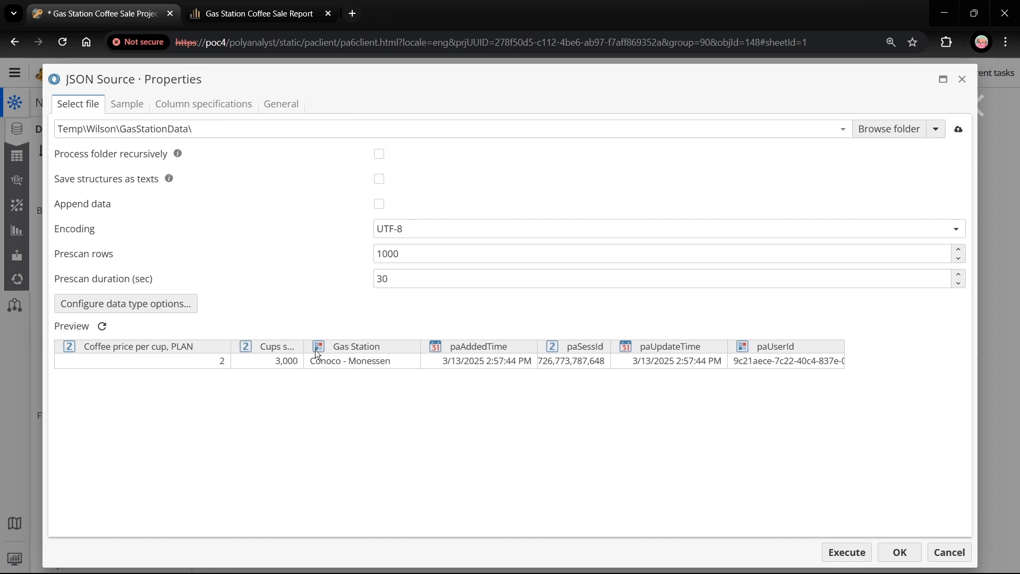
drag(304, 347, 430, 347)
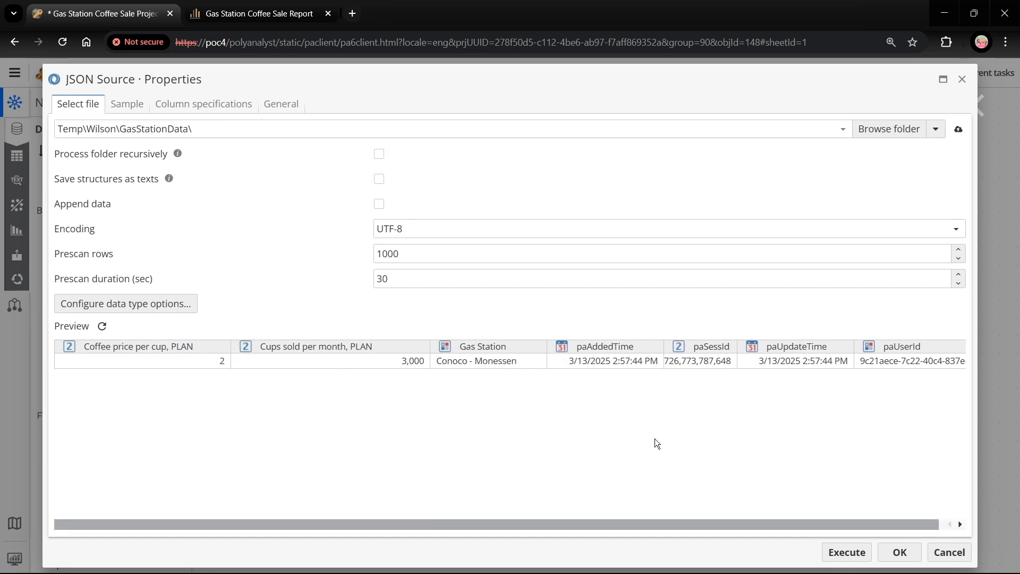
click(850, 547)
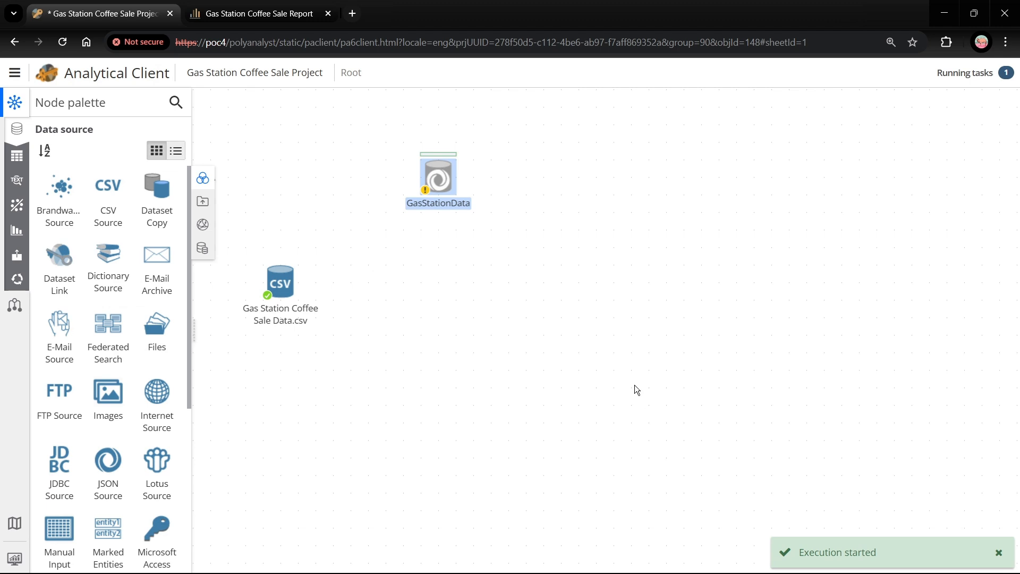
- Add a Join node with Gas Station Coffee Sale Data.csv as its left input and GasStationData as its right input
mouse_move(304, 269)
drag(312, 280, 401, 284)
key(Return)
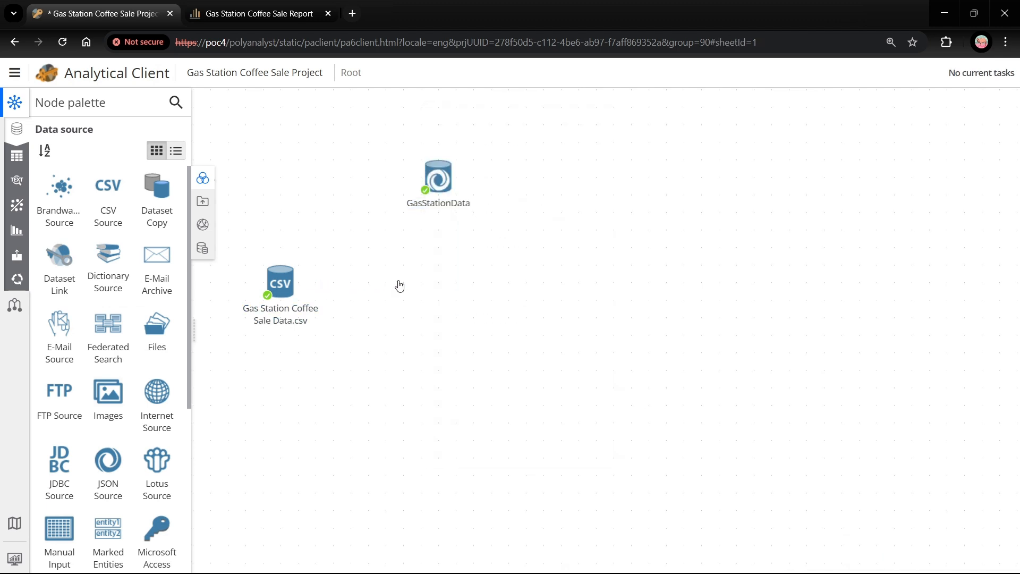
click(338, 344)
drag(402, 286, 437, 292)
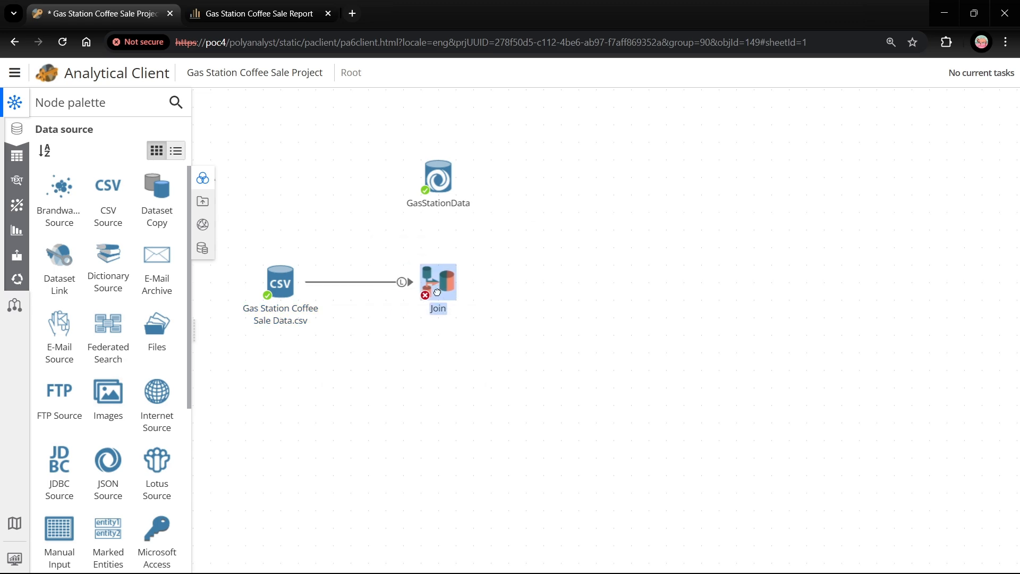
drag(468, 178, 442, 281)
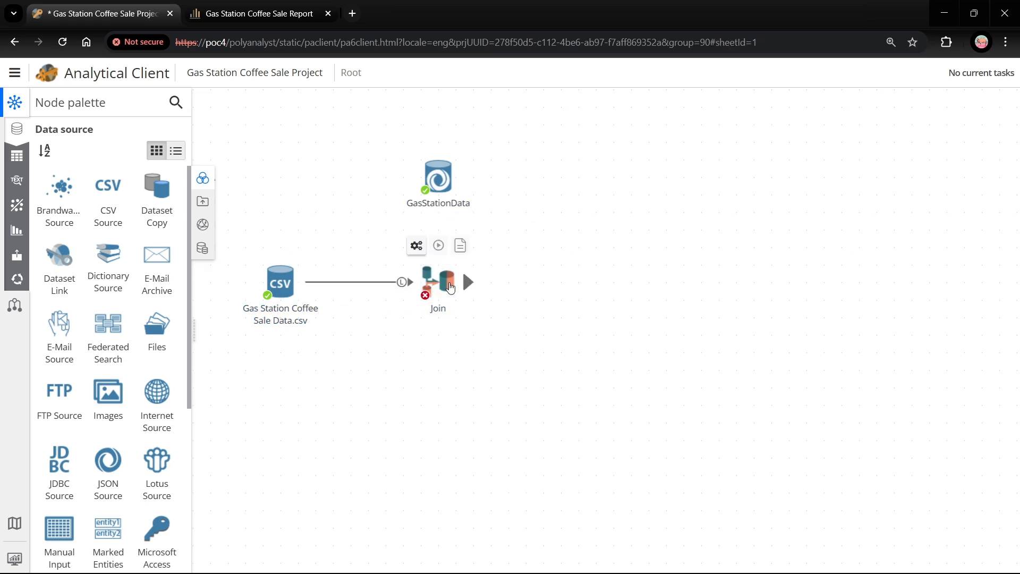
- Configure the Join node with Gas Station as the key pair and Left outer join as the join type
right_click(451, 287)
click(497, 289)
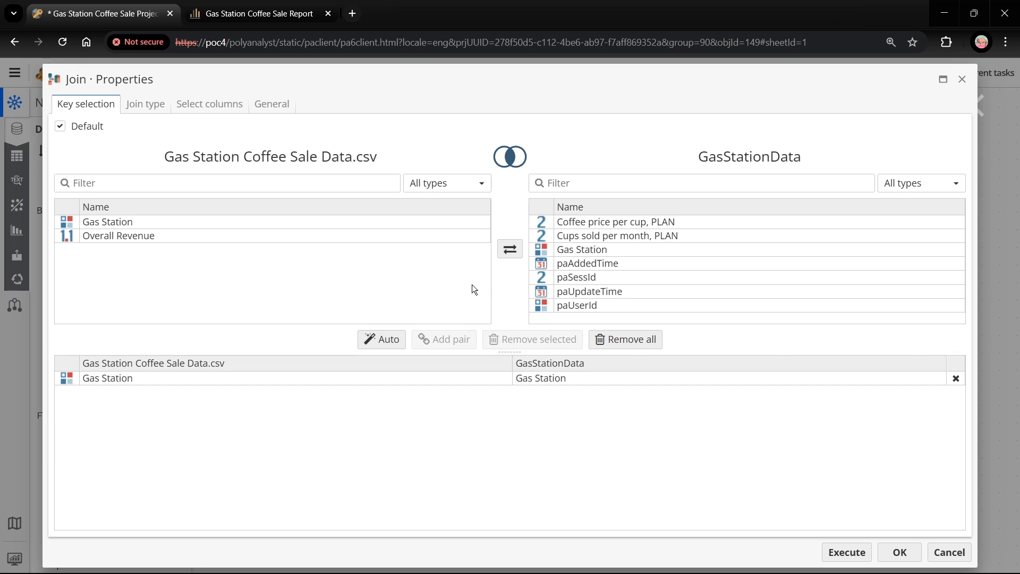
click(253, 380)
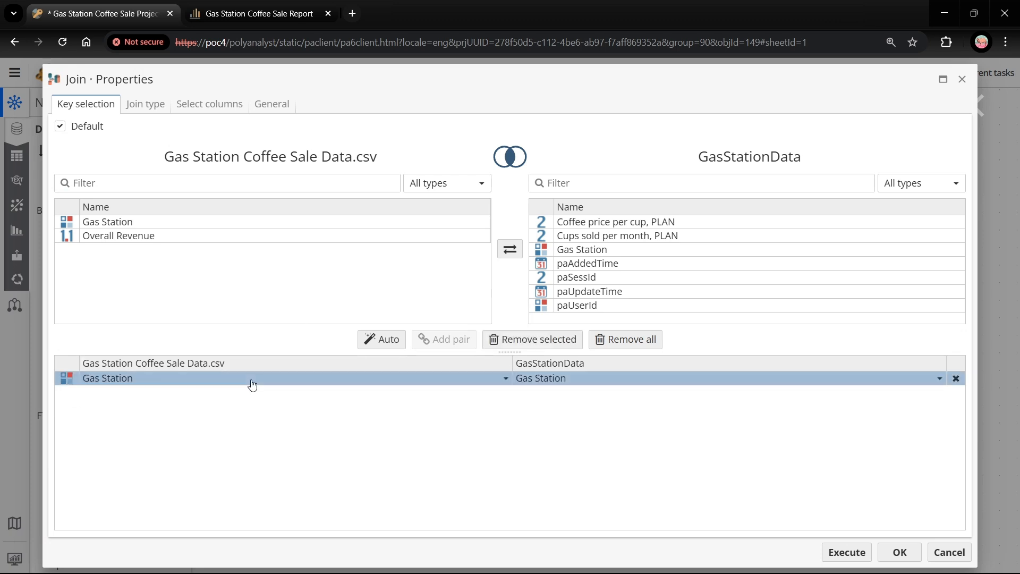
click(152, 110)
click(118, 169)
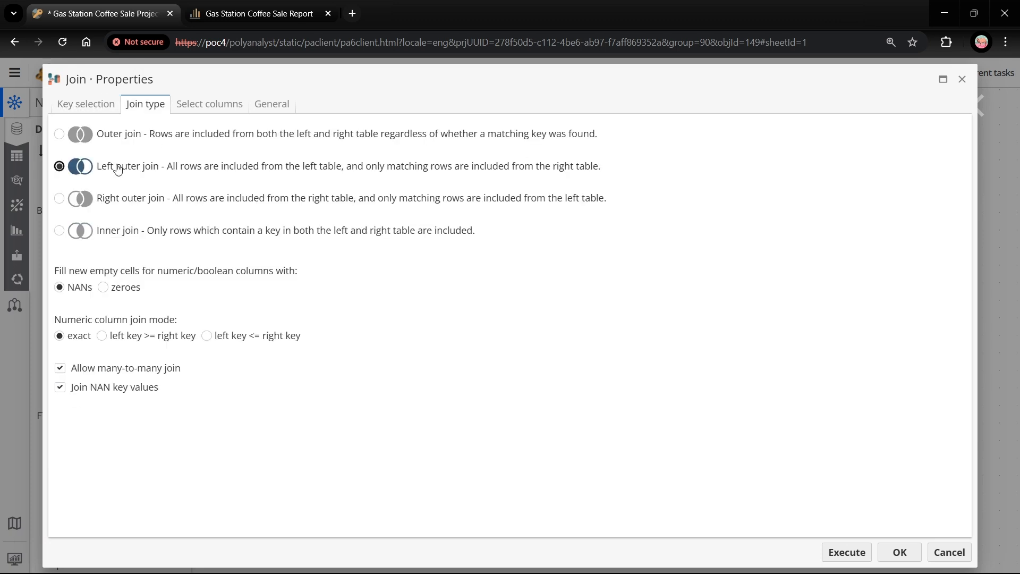
- Exclude GasStationData's Gas Station, paAddedTime, paSessId, paUpdateTime and paUserId columns from the join, and execute the node
click(224, 106)
click(134, 248)
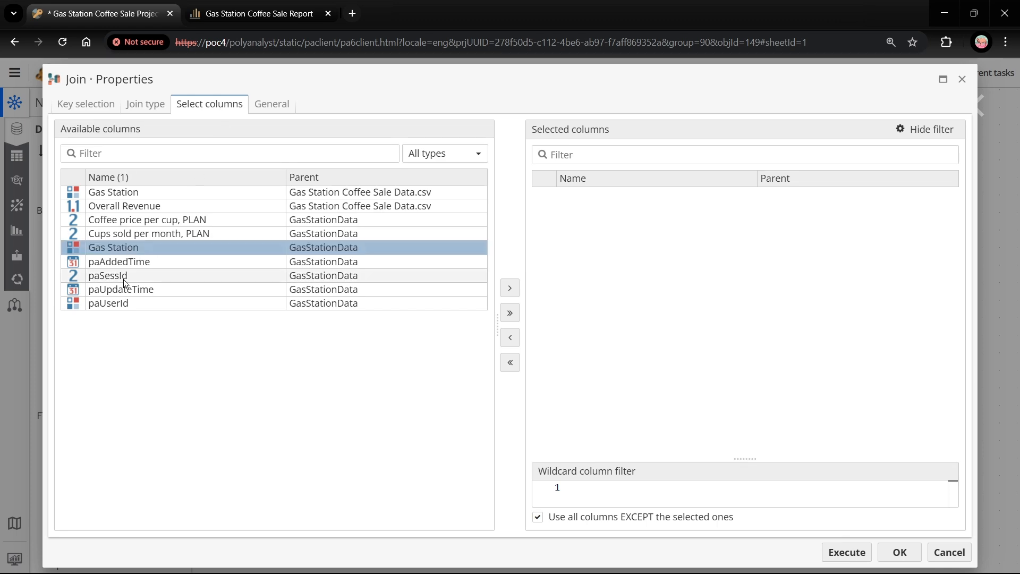
shift+click(116, 307)
click(511, 287)
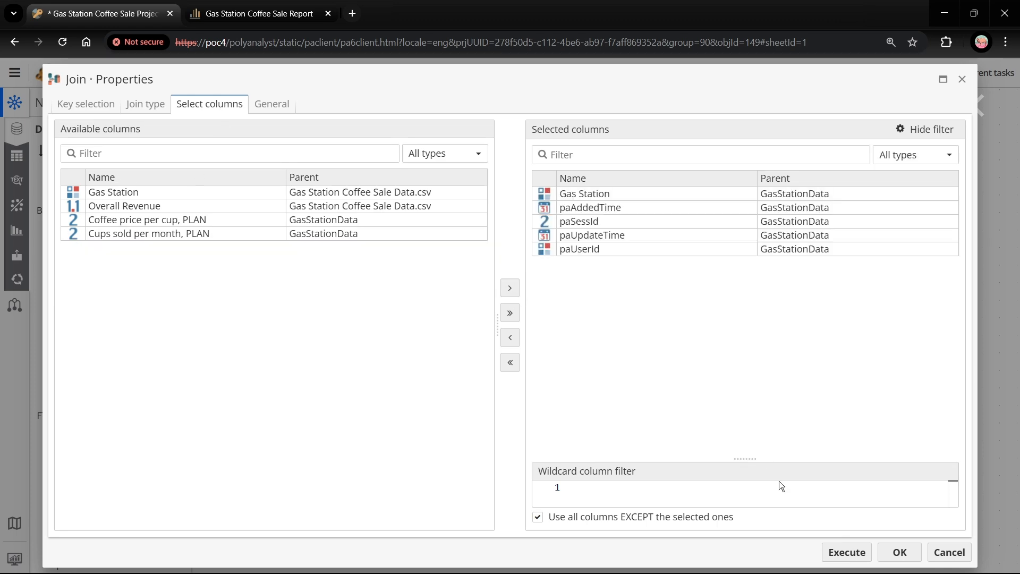
click(837, 552)
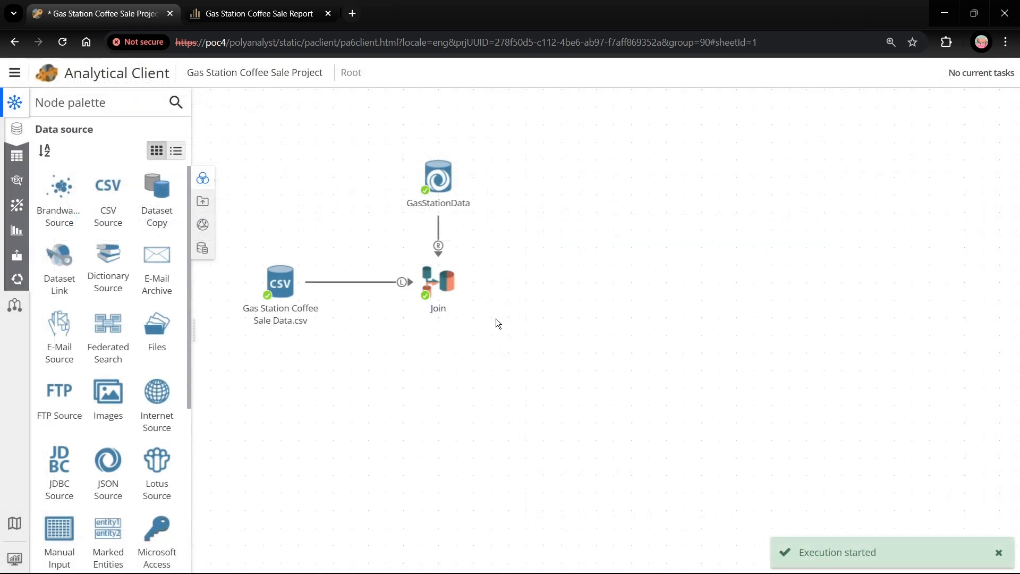
- Add a Derive node to the right of the Join node, fed by the join's output
drag(466, 280, 550, 285)
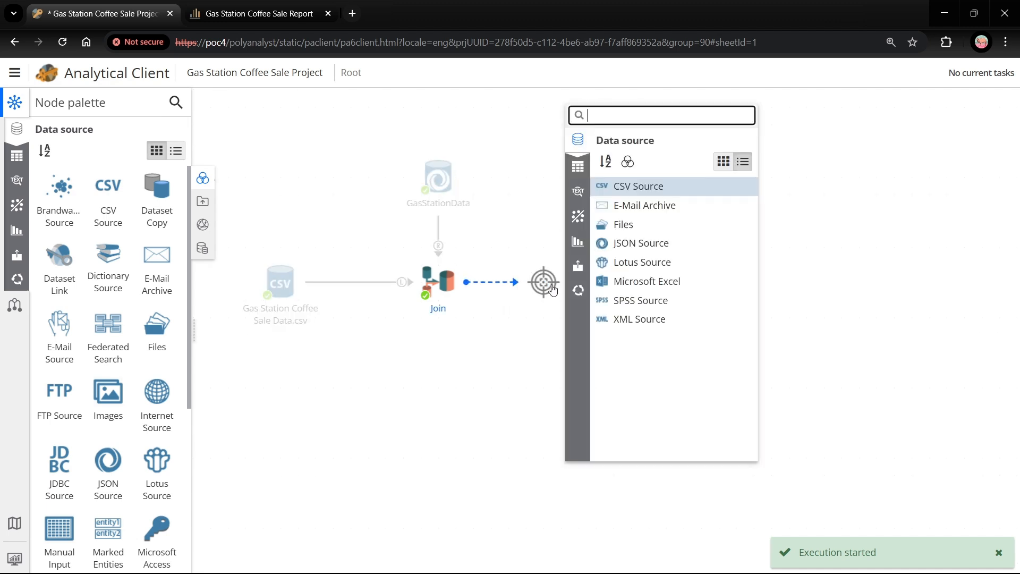
text(deri)
key(Return)
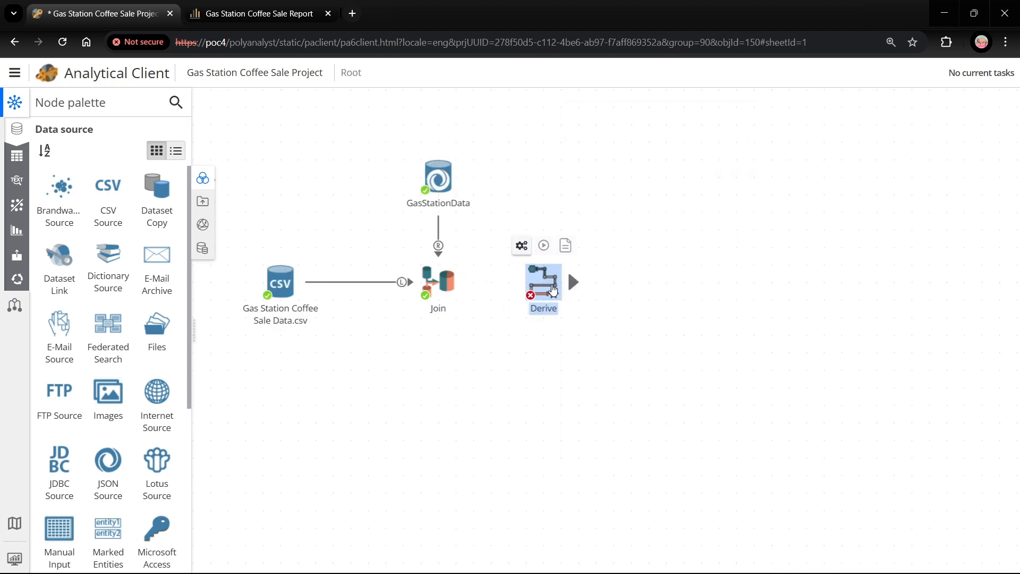
- In the Derive node's properties, widen the two PLAN columns in the preview and name the derived column Planned Revenue
right_click(551, 285)
click(587, 276)
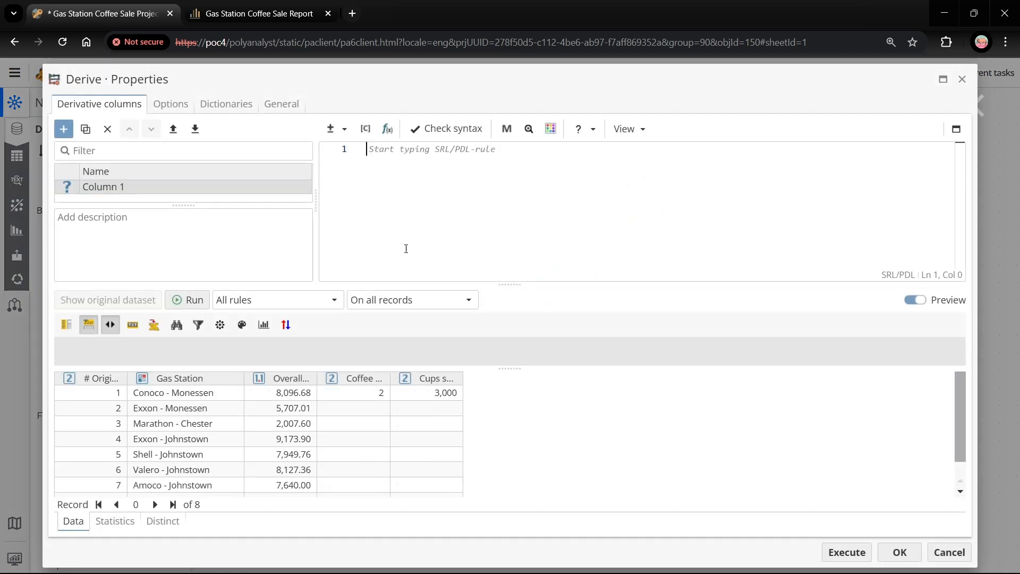
double_click(390, 375)
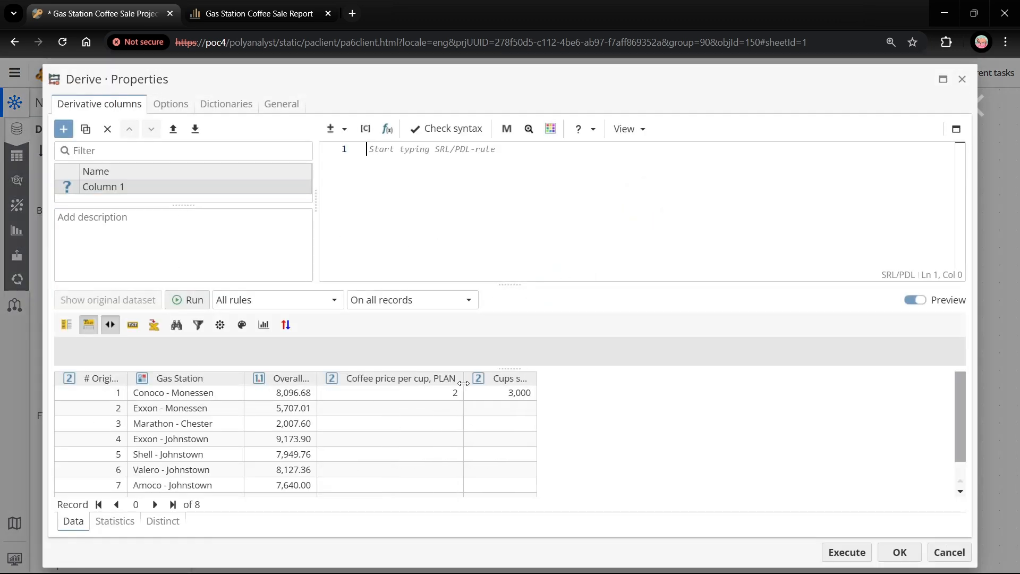
drag(542, 378, 635, 393)
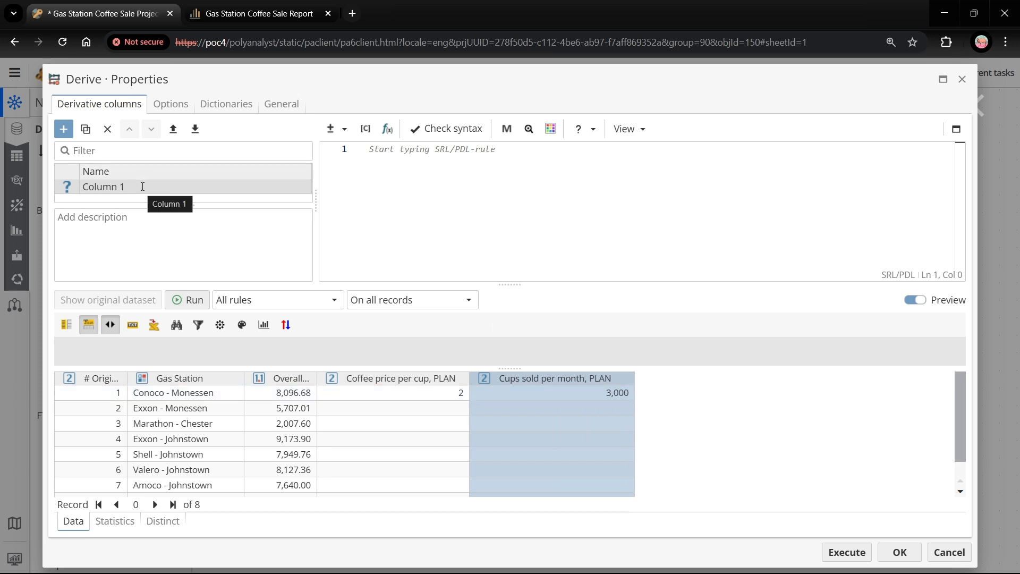
double_click(142, 186)
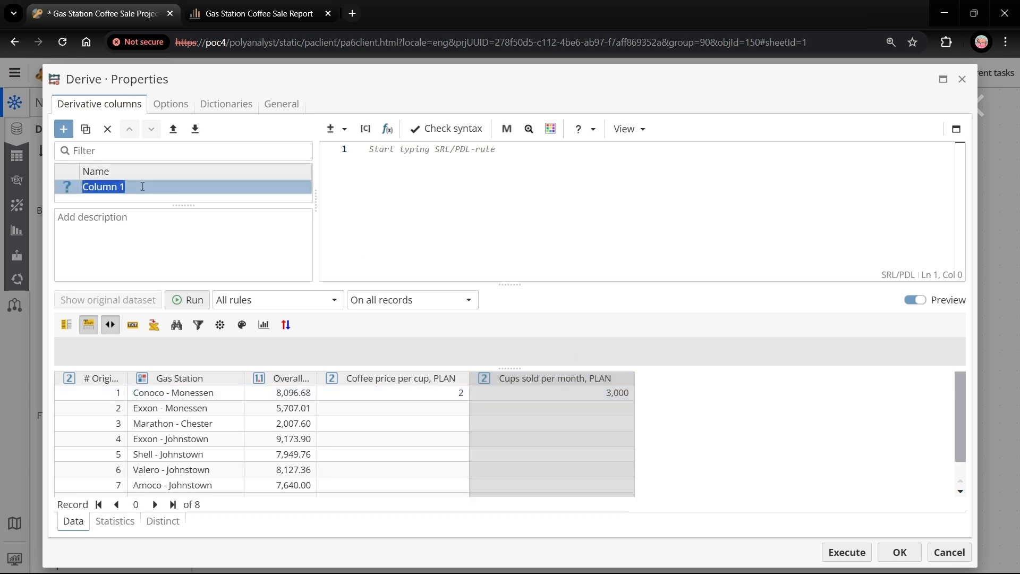
text(Planned Revenue)
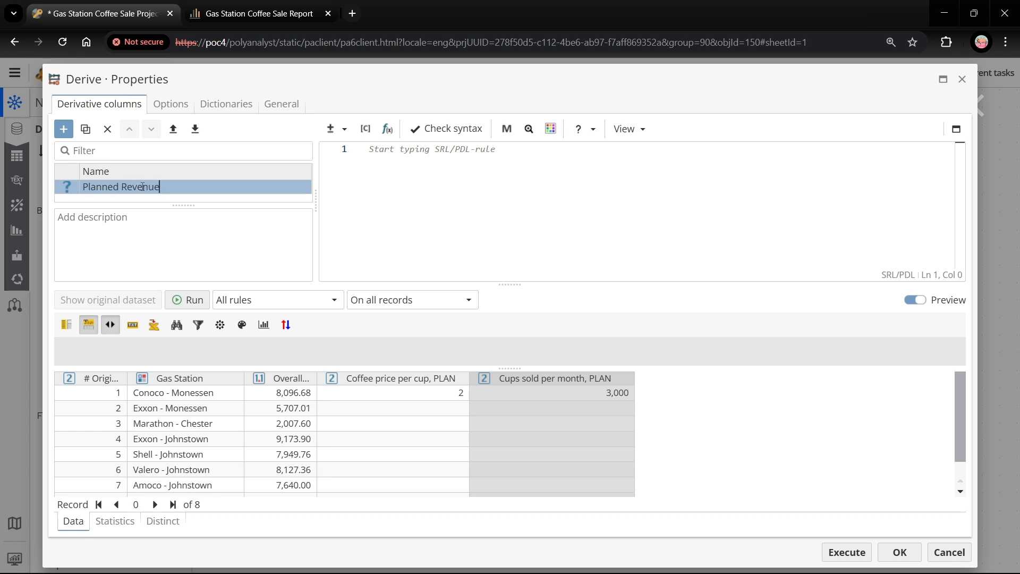
- Define Planned Revenue as [Coffee price per cup, PLAN]*[Cups sold per month, PLAN] and execute the Derive node
click(399, 161)
text([)
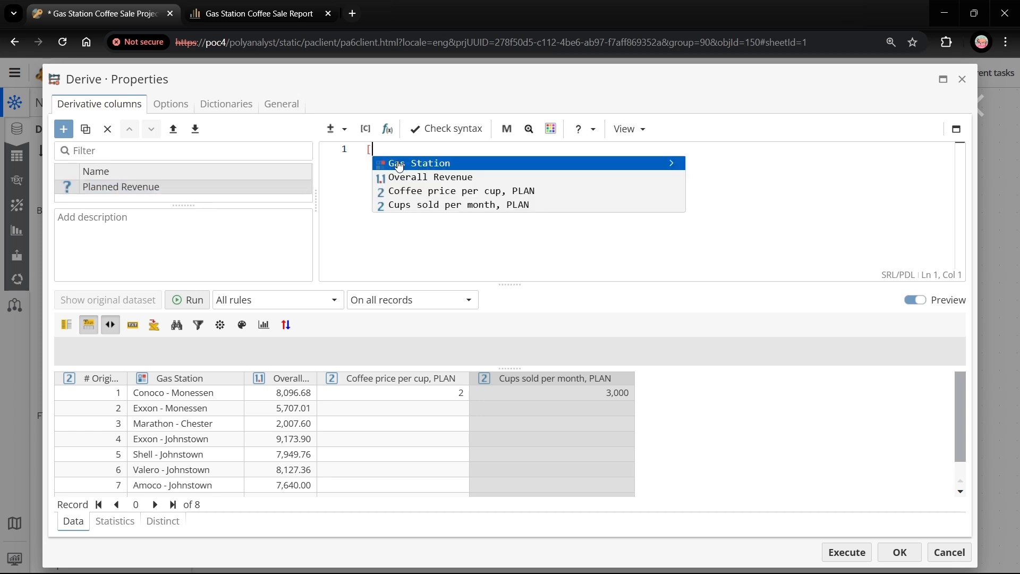
click(405, 191)
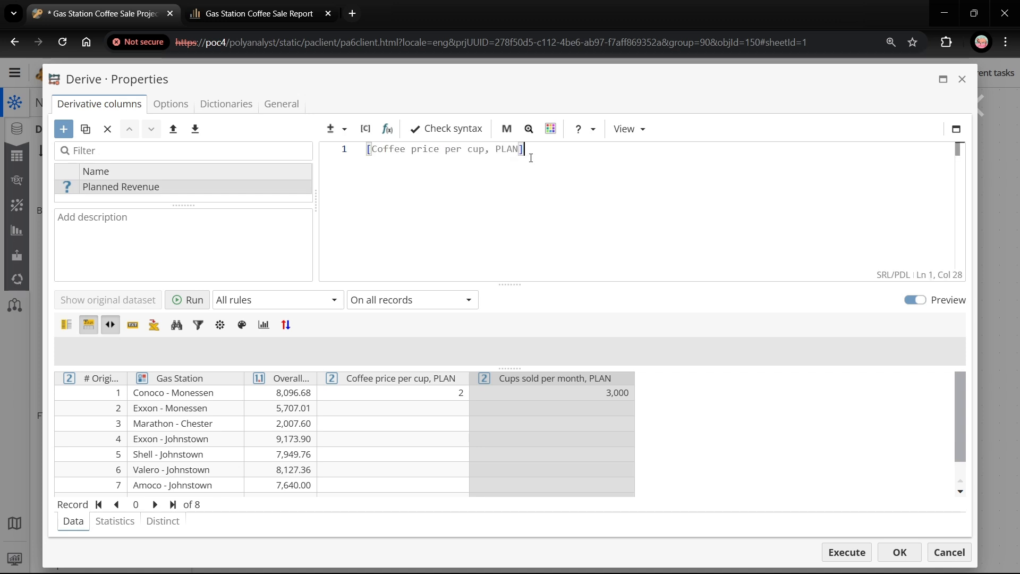
text(*[)
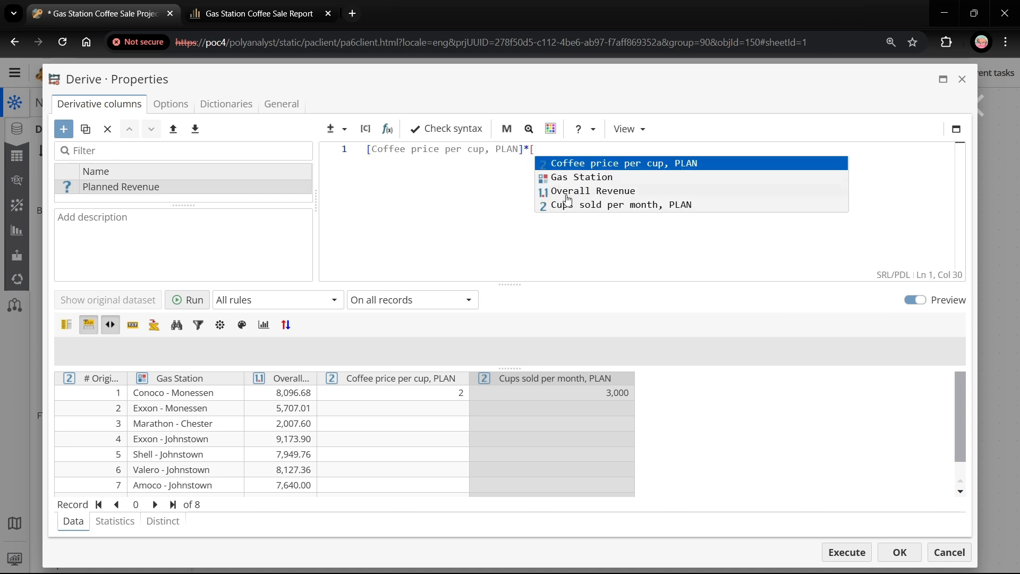
click(567, 204)
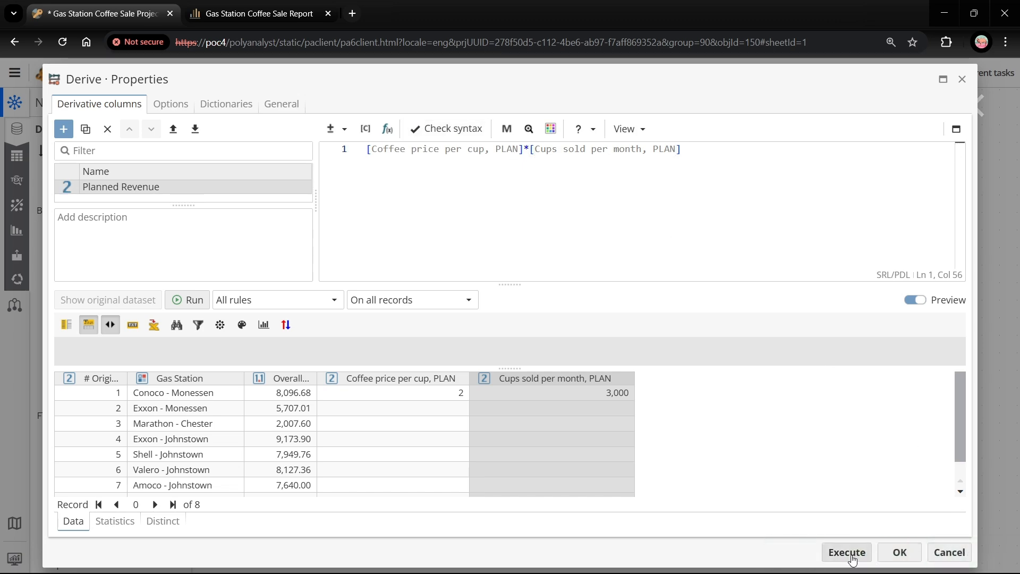
click(848, 552)
- Add an Aggregation Chart node to the right of the Derive node, fed by the Derive node's output
mouse_move(574, 287)
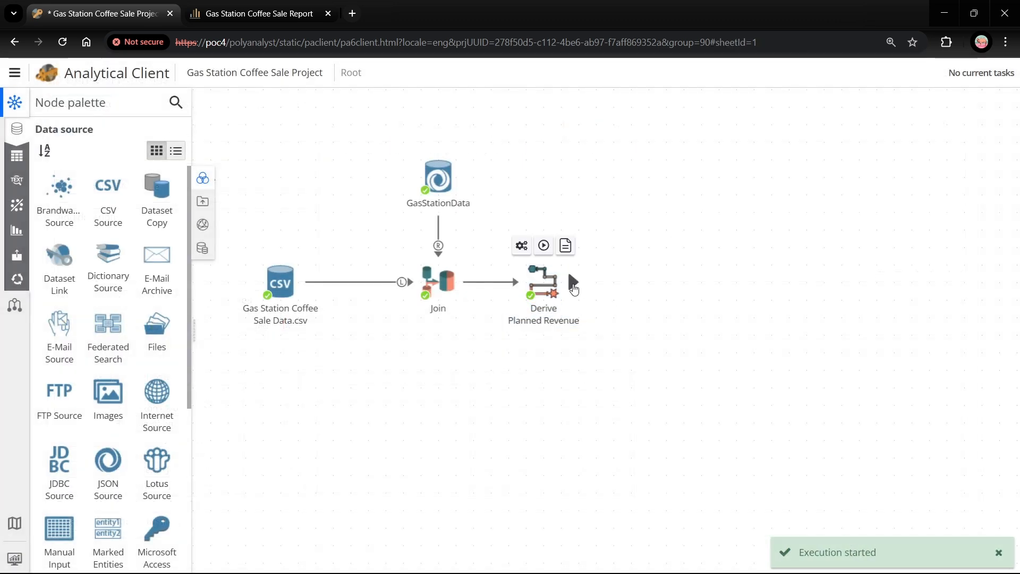
drag(574, 288, 649, 282)
text(agg)
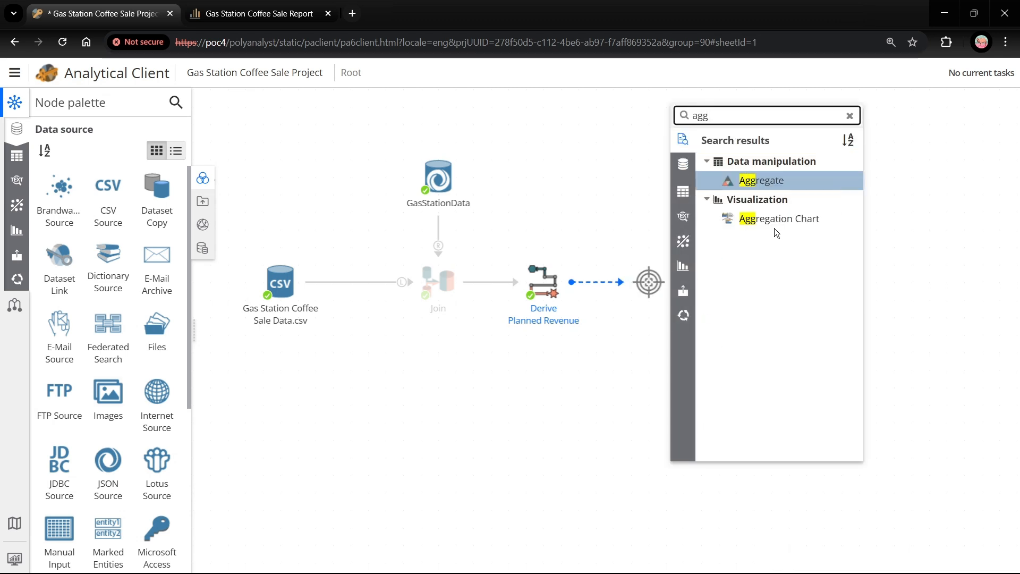
click(776, 220)
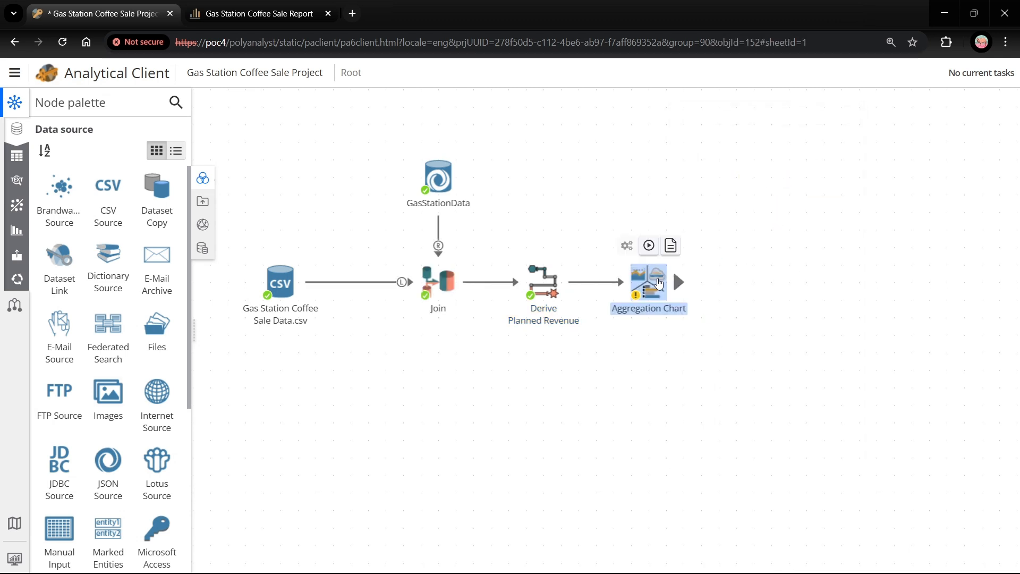
- In the Aggregation Chart, assign Gas Station to the X-axis and both Overall Revenue and Planned Revenue to the primary Y-axis
double_click(653, 283)
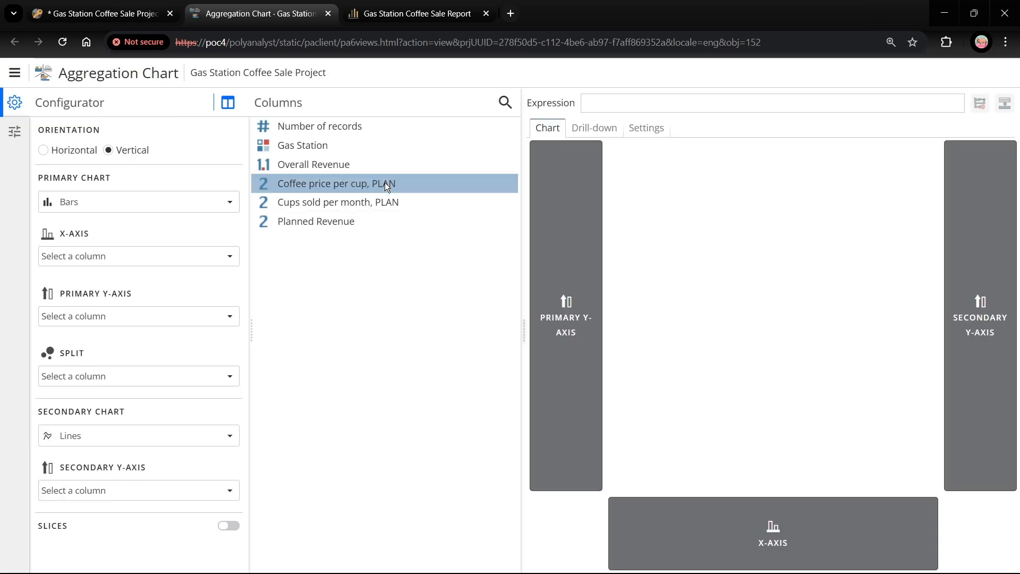
drag(299, 150, 132, 256)
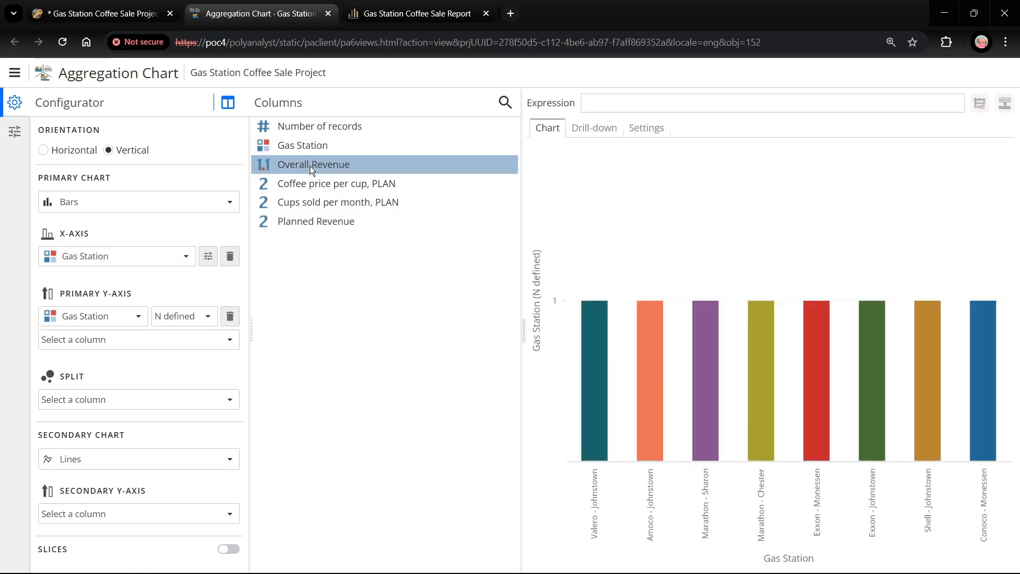
drag(310, 166, 117, 325)
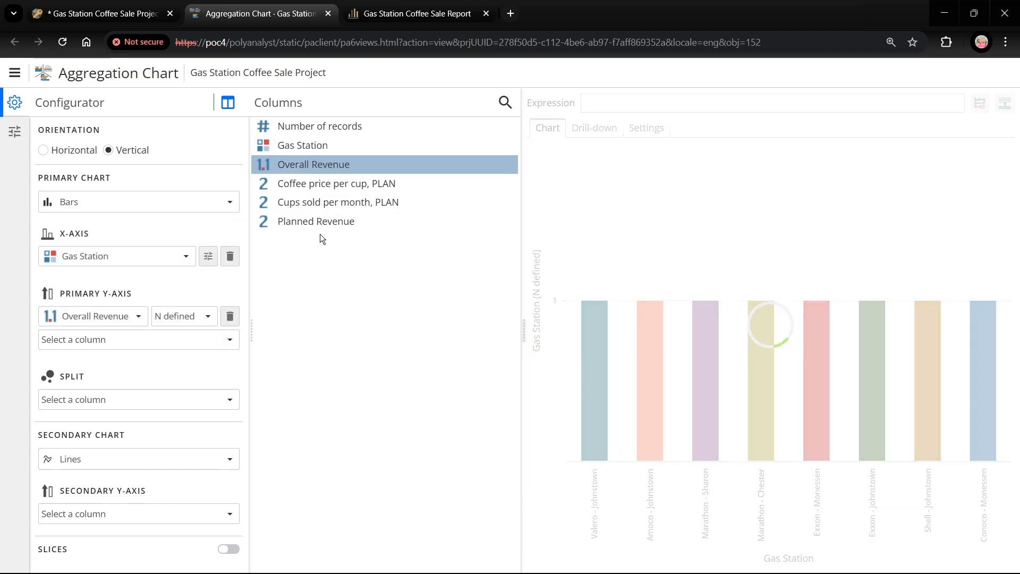
drag(327, 224, 104, 340)
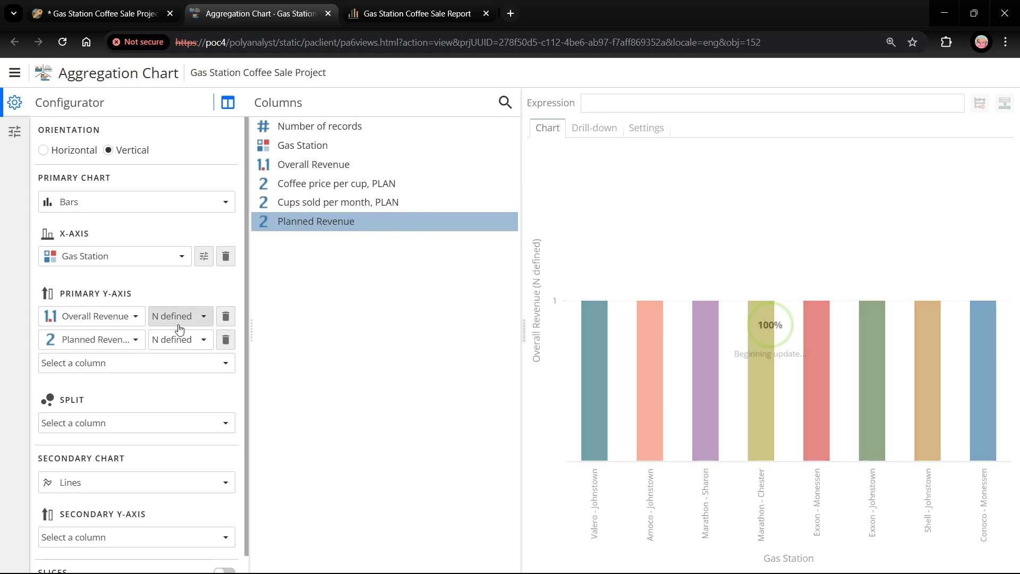
- Aggregate Overall Revenue and Planned Revenue by Sum, widen the chart area slightly, and close the chart view
click(180, 316)
click(167, 456)
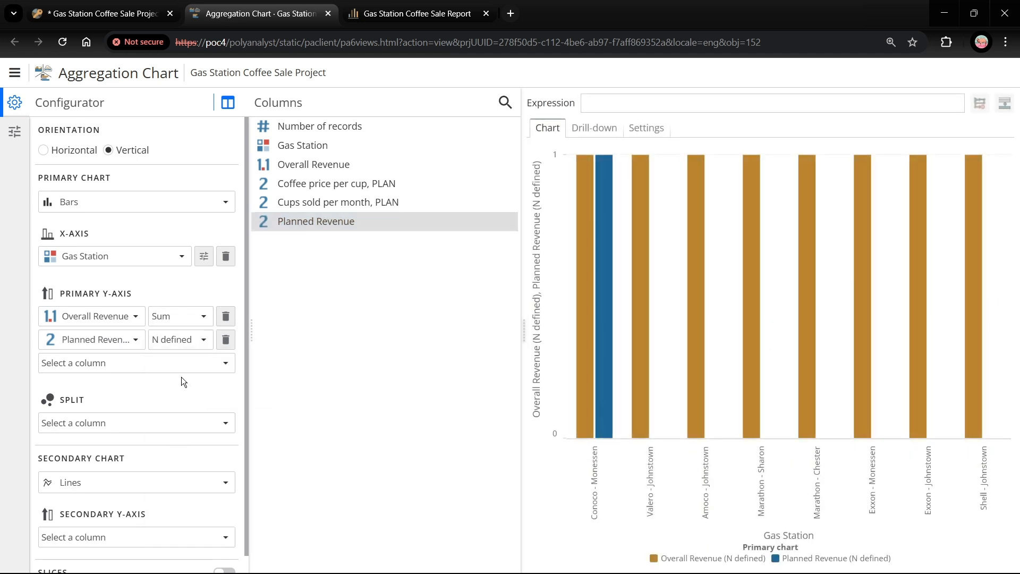
click(178, 340)
click(169, 479)
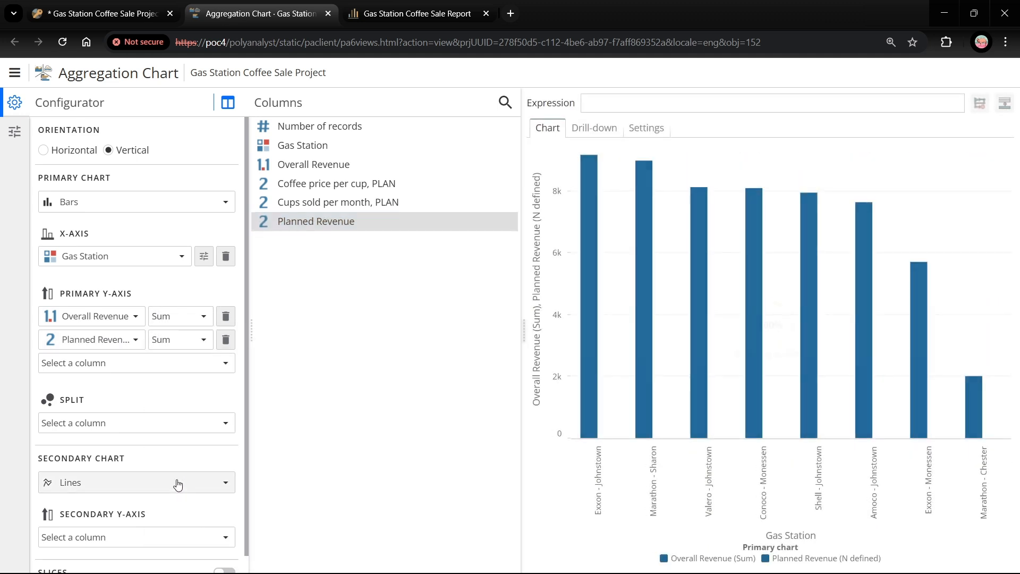
drag(522, 330, 486, 327)
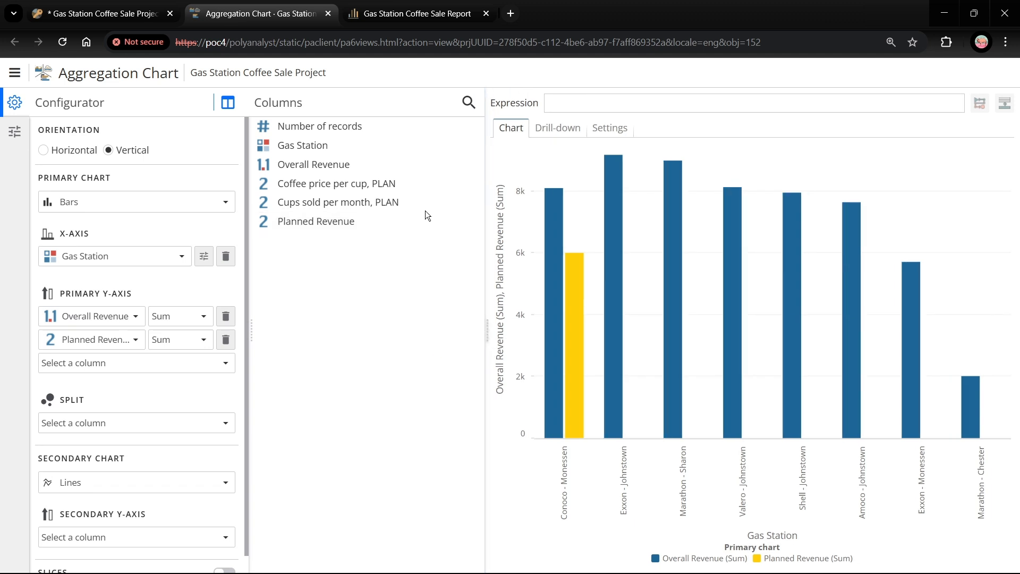
click(328, 13)
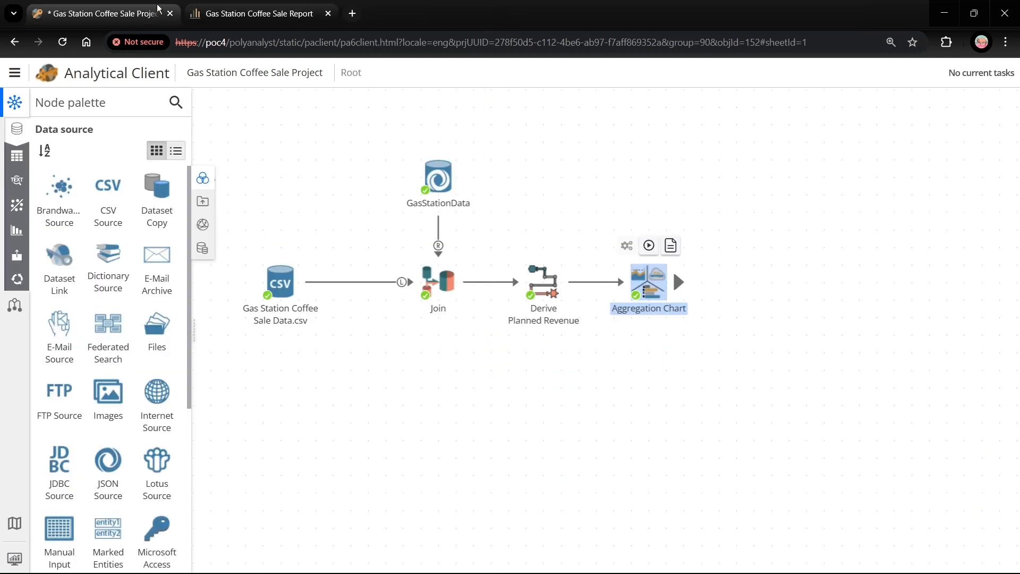
- Add the Derive Planned Revenue and Aggregation Chart nodes to the report
right_click(558, 317)
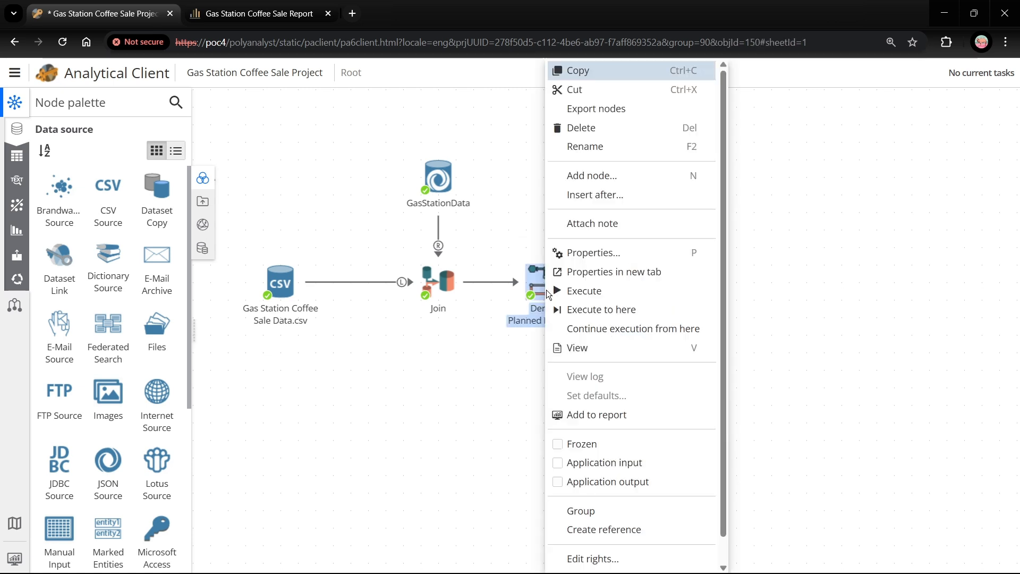
click(626, 413)
click(654, 291)
right_click(655, 295)
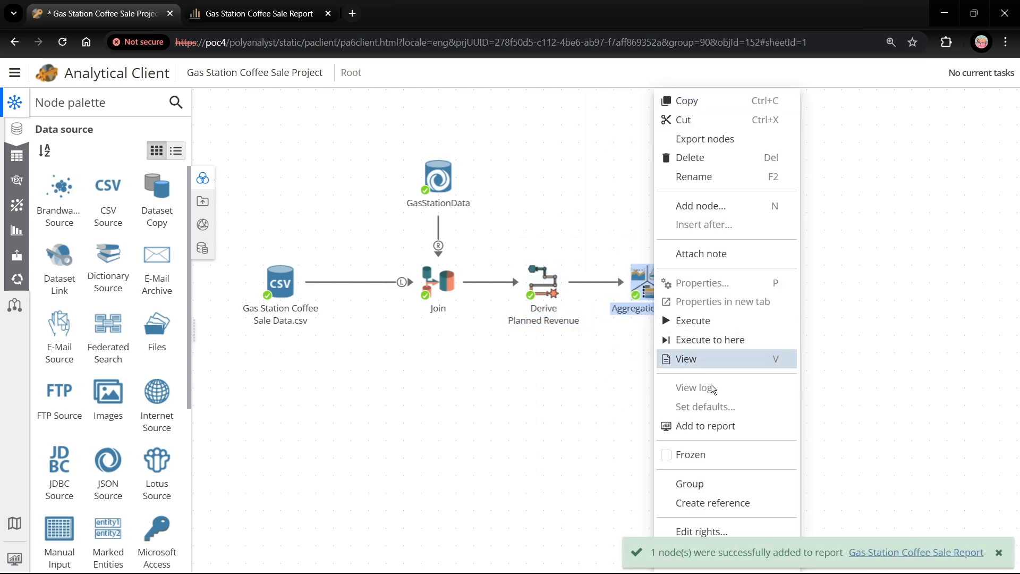
click(694, 424)
click(686, 379)
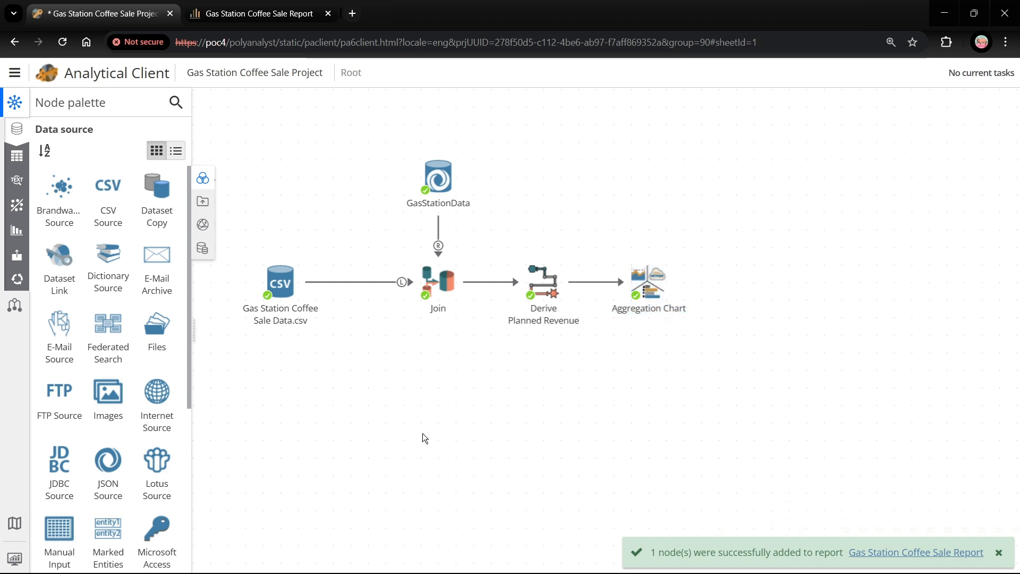
- Open Gas Station Coffee Sale Report in the Report Editor and place the Aggregation Chart to the right of the input form
click(14, 559)
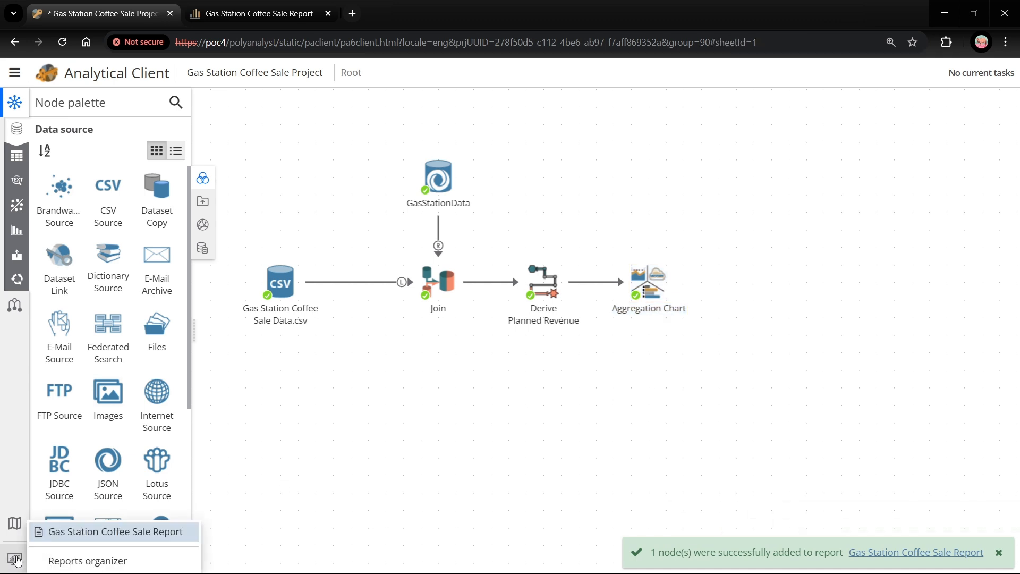
click(115, 532)
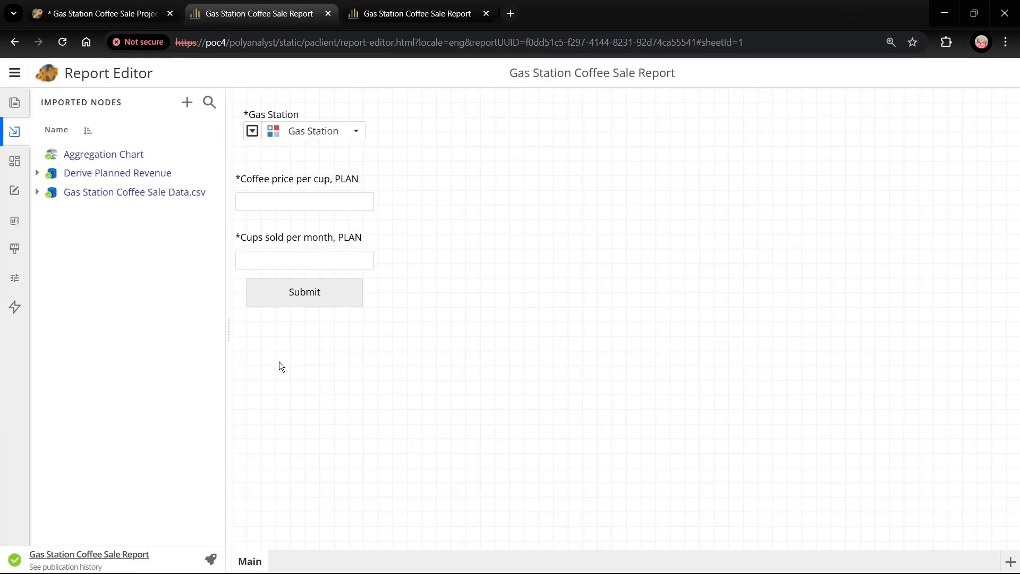
drag(104, 154, 387, 111)
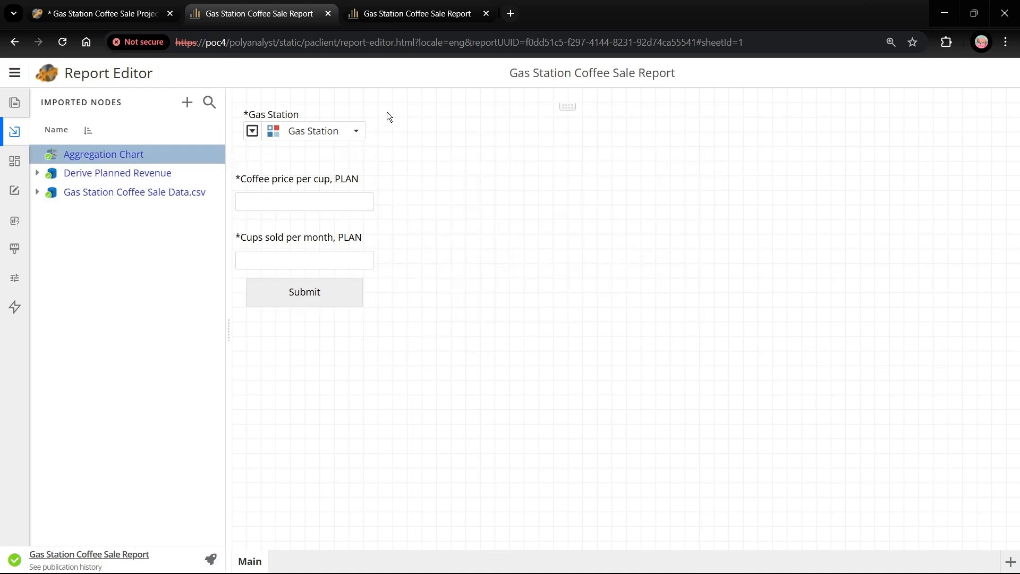
- Place Derive Planned Revenue as a Table widget below the form, widen it to the chart's right edge and reduce its height
click(147, 175)
drag(146, 174, 240, 334)
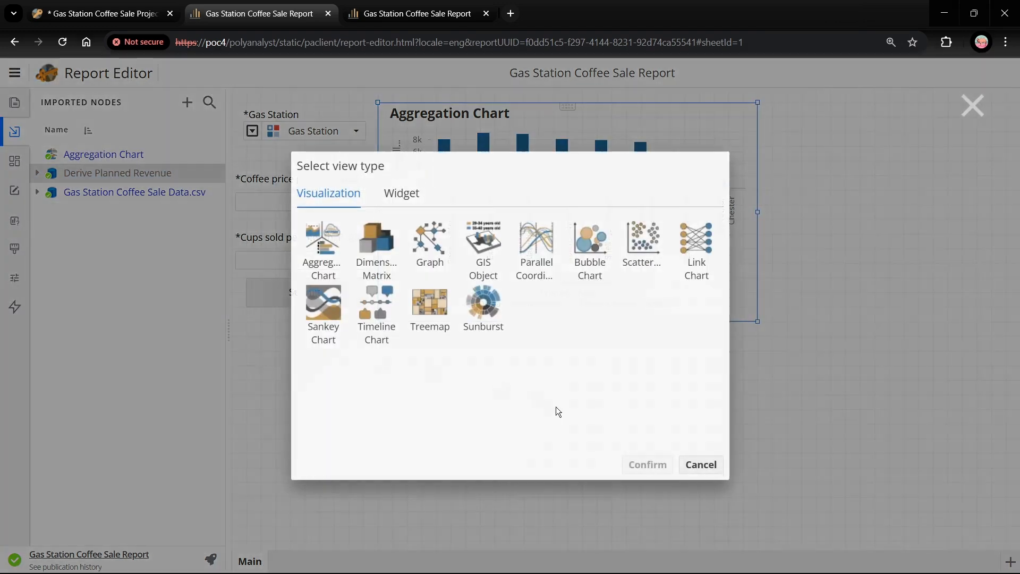
click(402, 193)
click(348, 230)
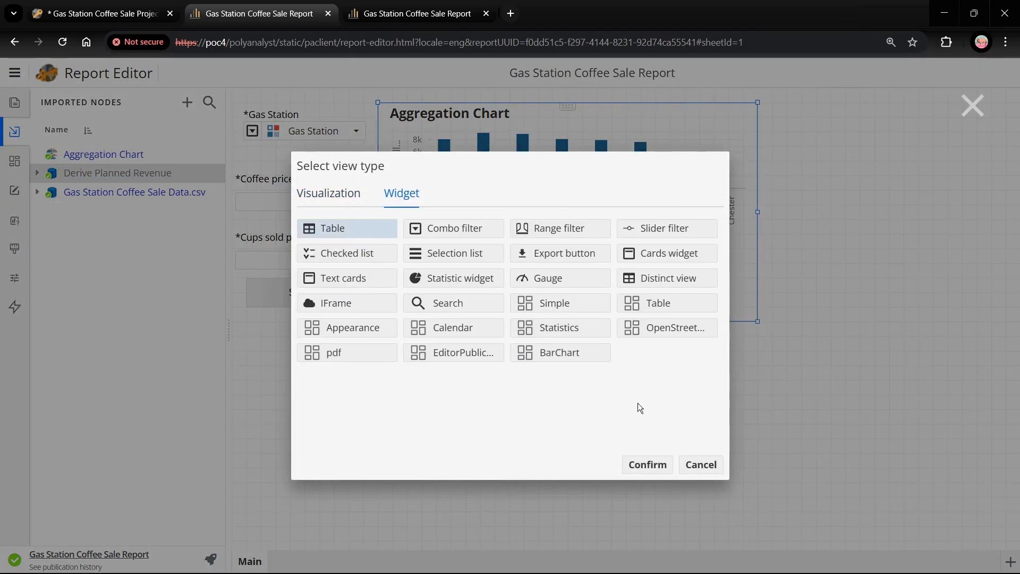
click(647, 465)
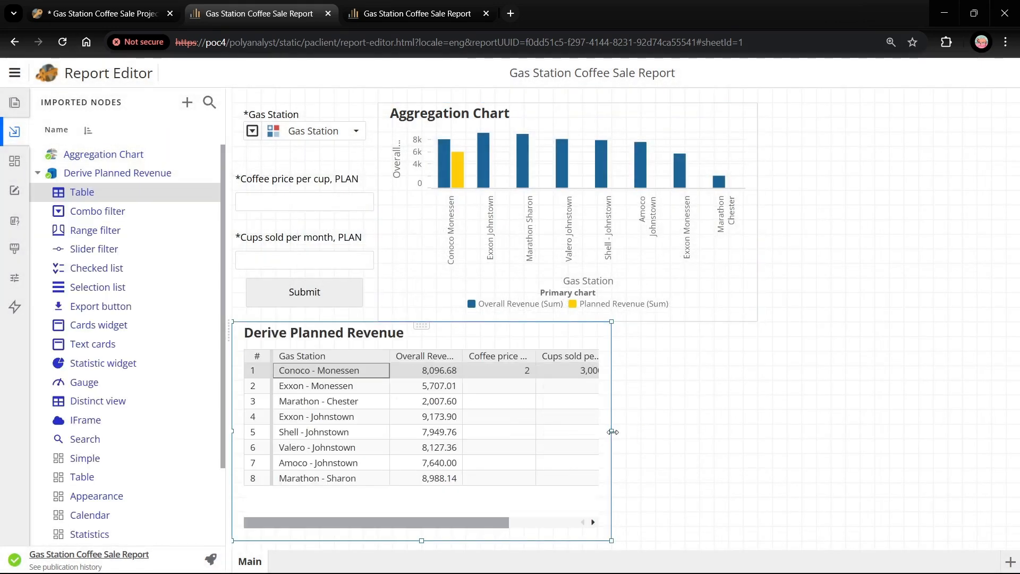
drag(613, 432, 758, 432)
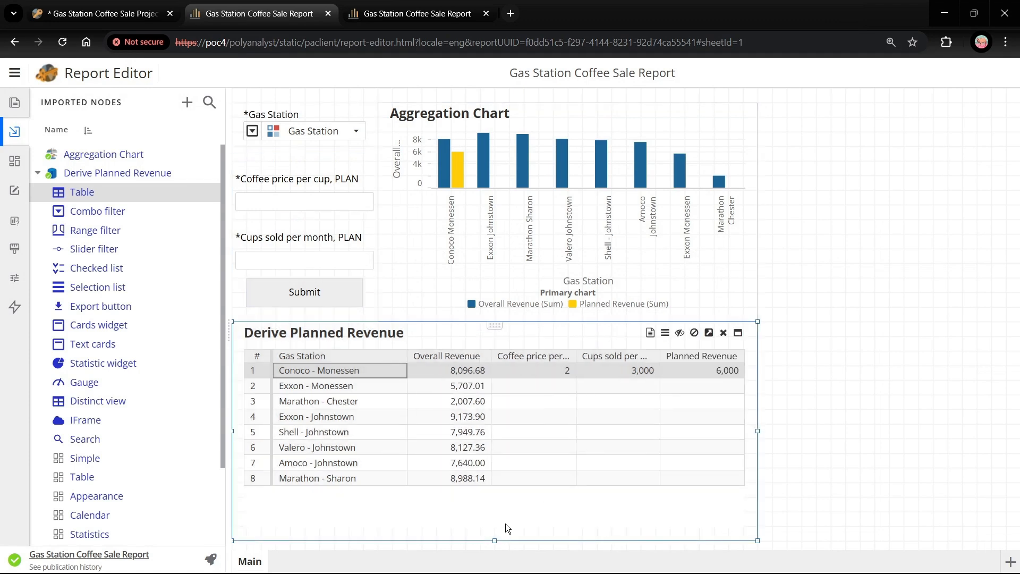
drag(495, 540, 495, 496)
- Hide the Aggregation Chart's title in the report and set the chart's orientation to horizontal
click(540, 122)
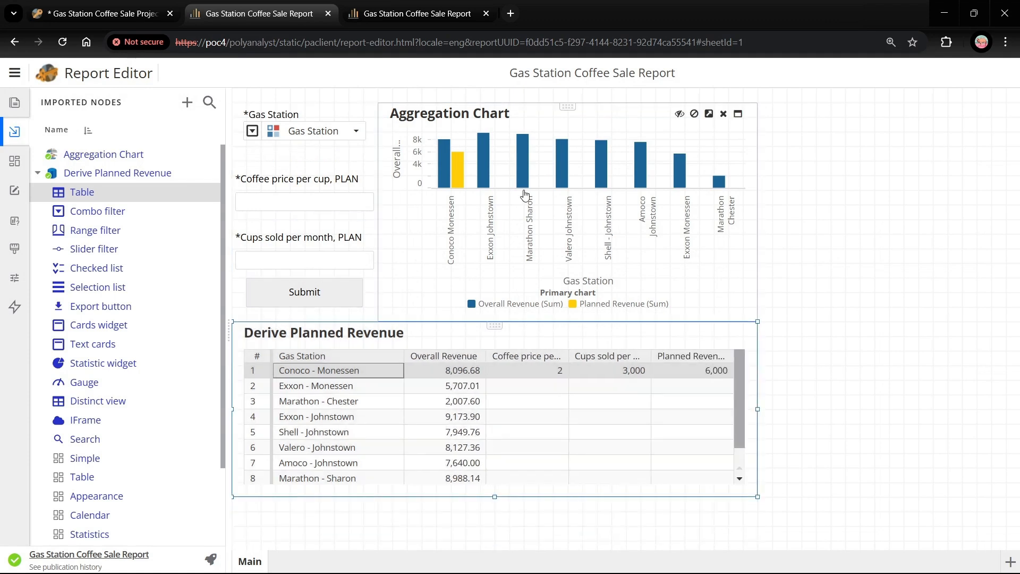
right_click(541, 122)
click(596, 254)
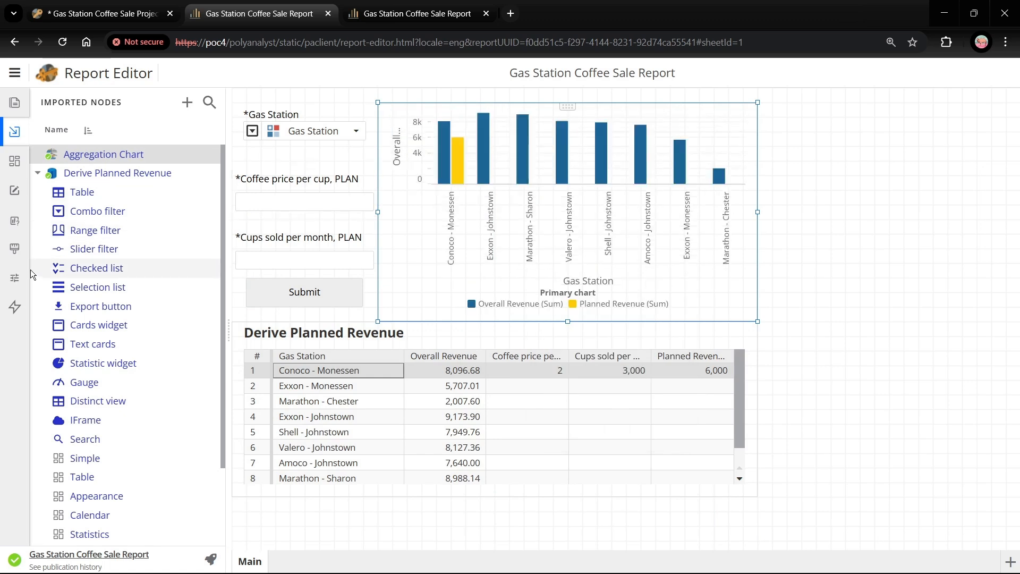
click(16, 275)
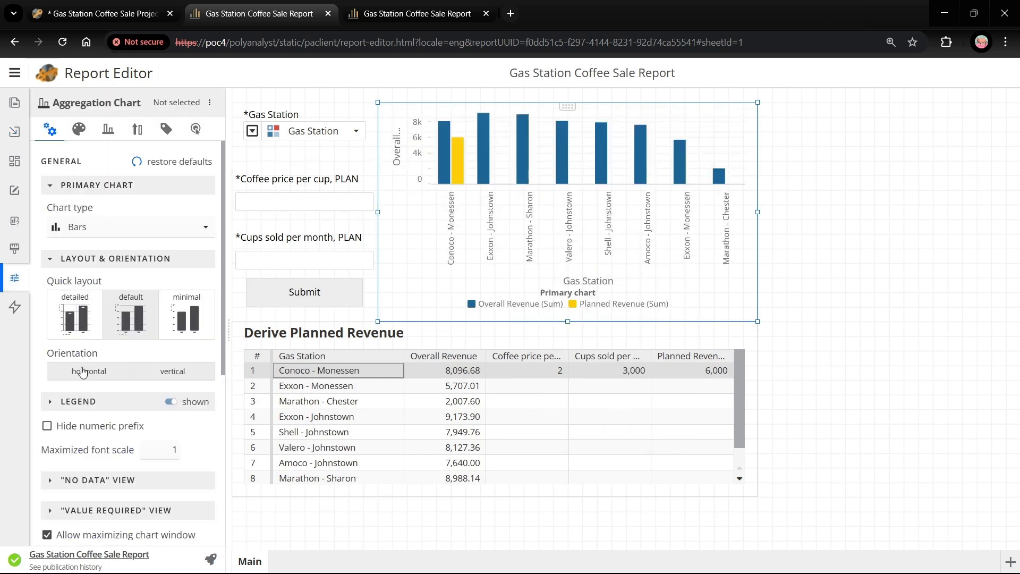
click(82, 372)
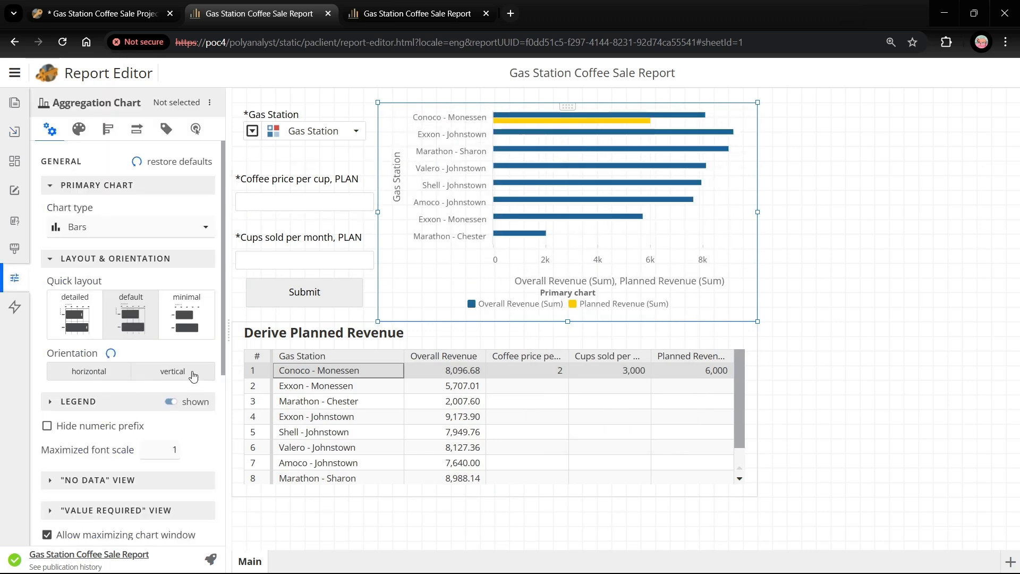
- Turn off the primary chart legend's title and set its custom item format to %column% only
scroll(193, 372, down, 1)
click(137, 335)
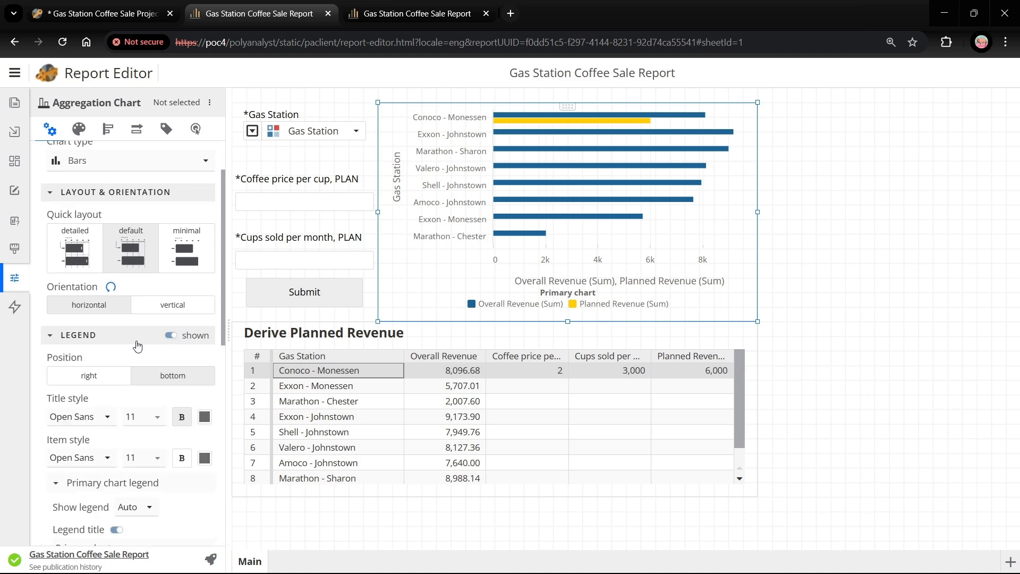
scroll(133, 383, down, 1)
click(116, 464)
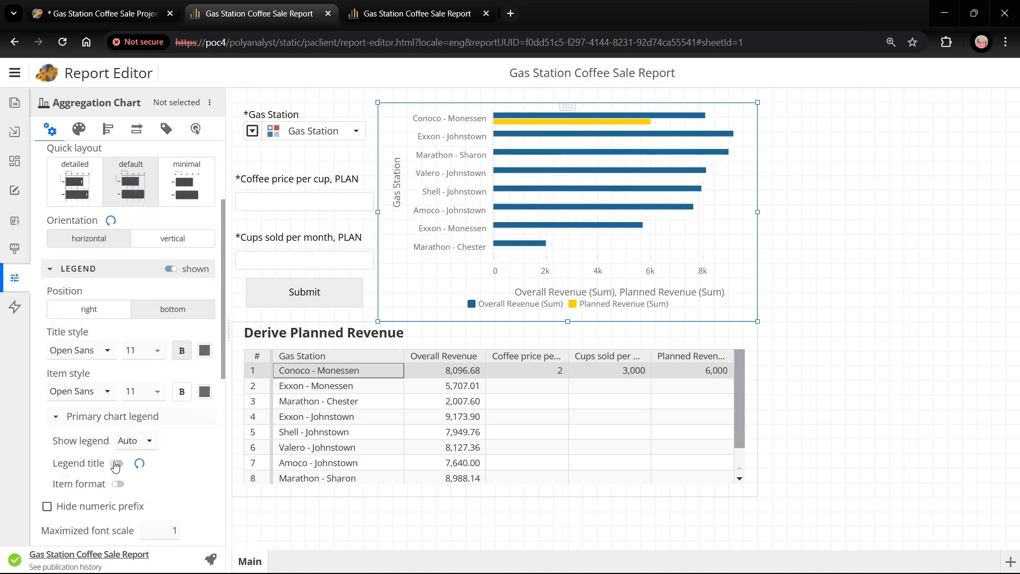
scroll(116, 446, down, 2)
click(118, 352)
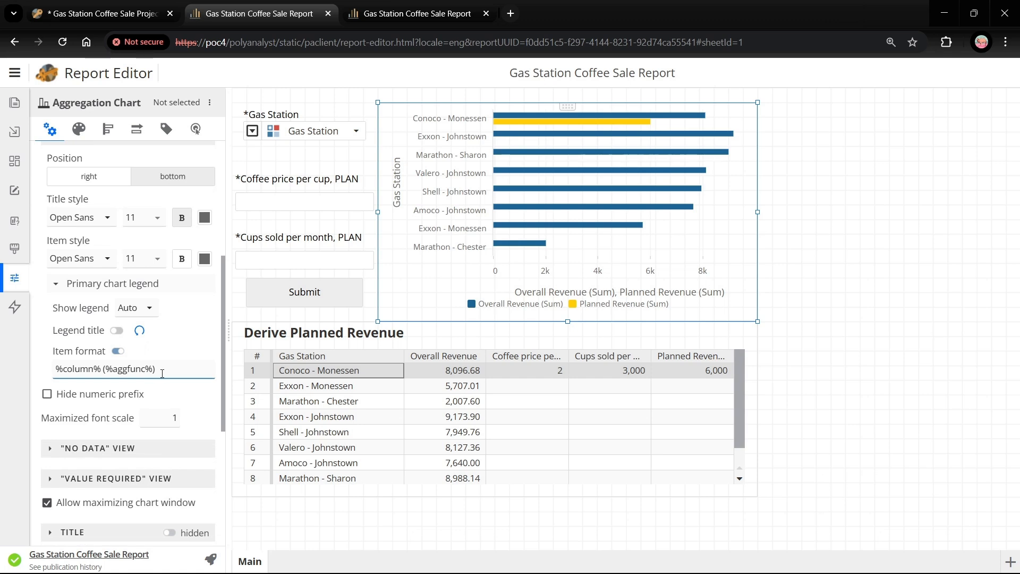
drag(157, 369, 95, 372)
key(BackSpace)
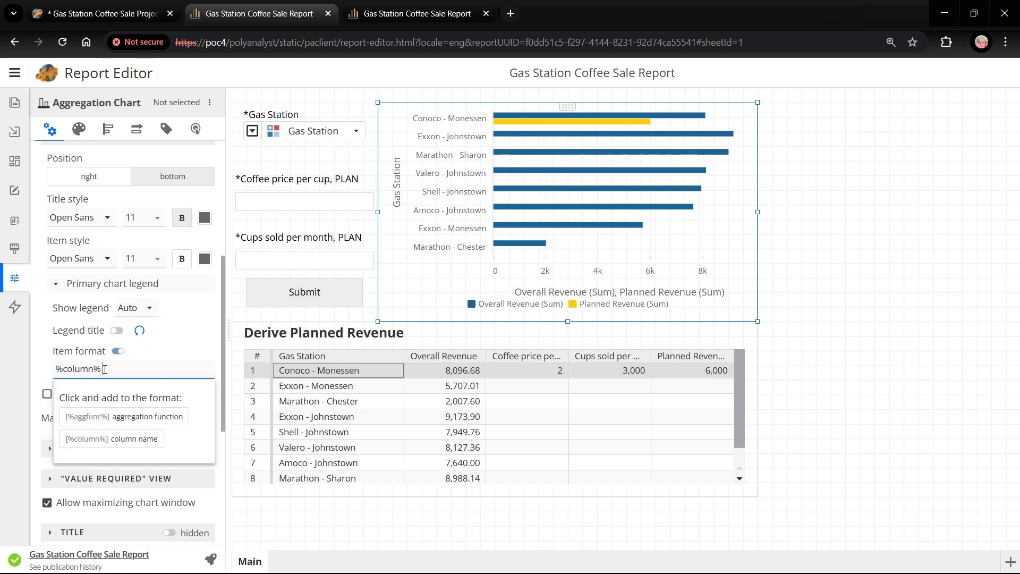
- Set the Aggregation Chart's bar outer padding to 20% in its element style
click(79, 128)
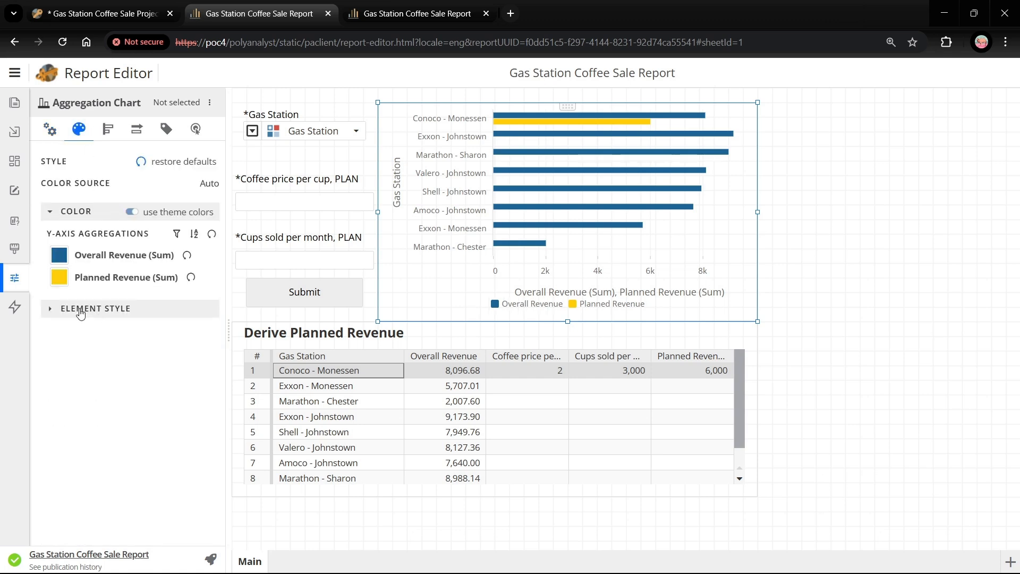
click(80, 311)
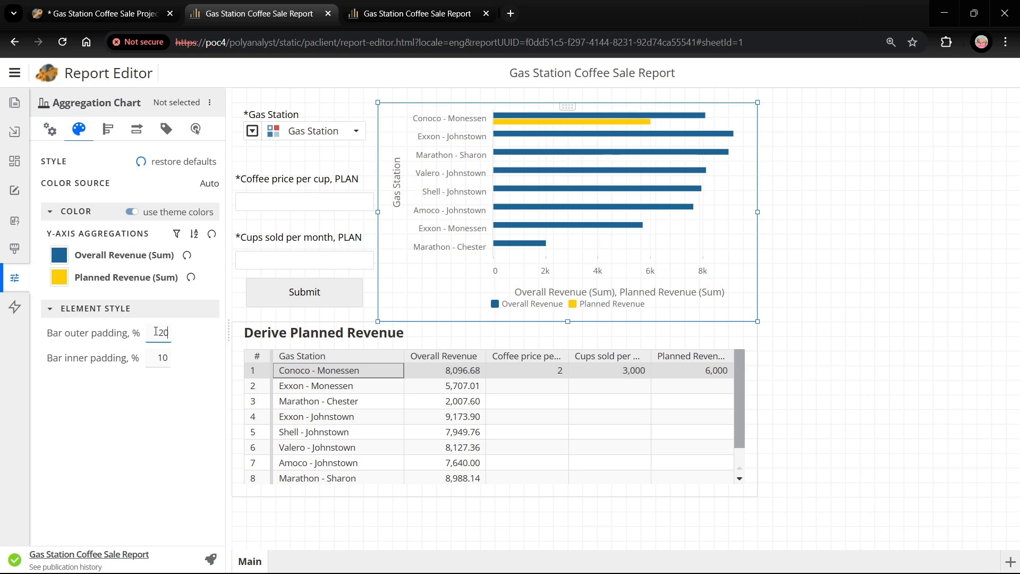
click(156, 333)
text(20)
- Hide the titles of the chart's categories and values axes, along with the vertical grid lines
click(108, 128)
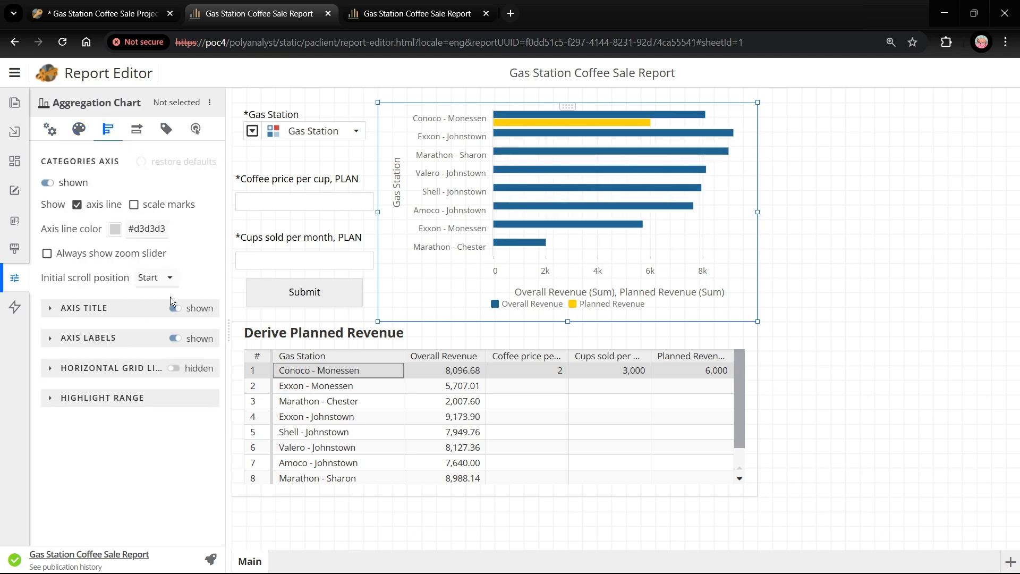
click(175, 310)
click(136, 128)
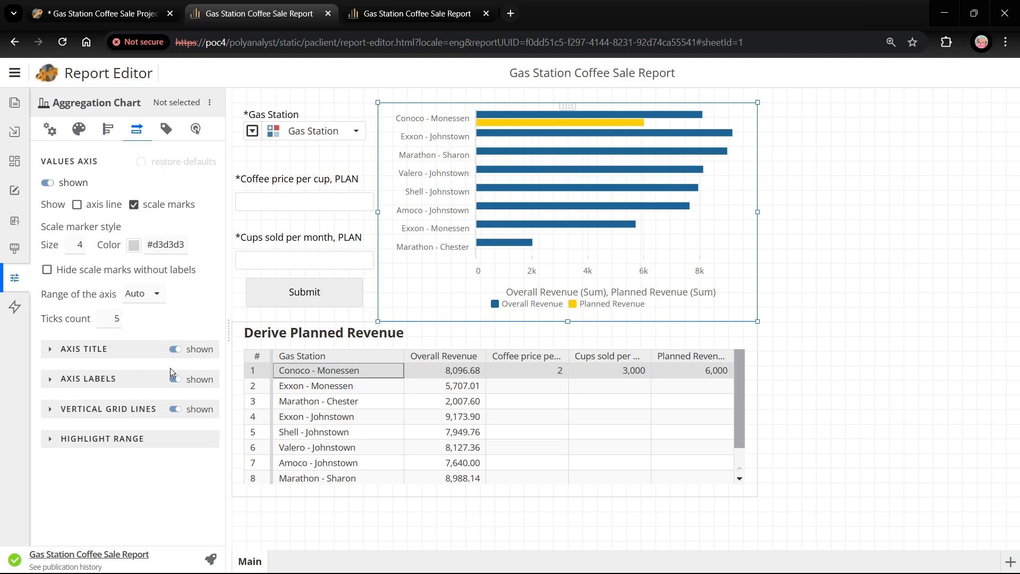
click(175, 350)
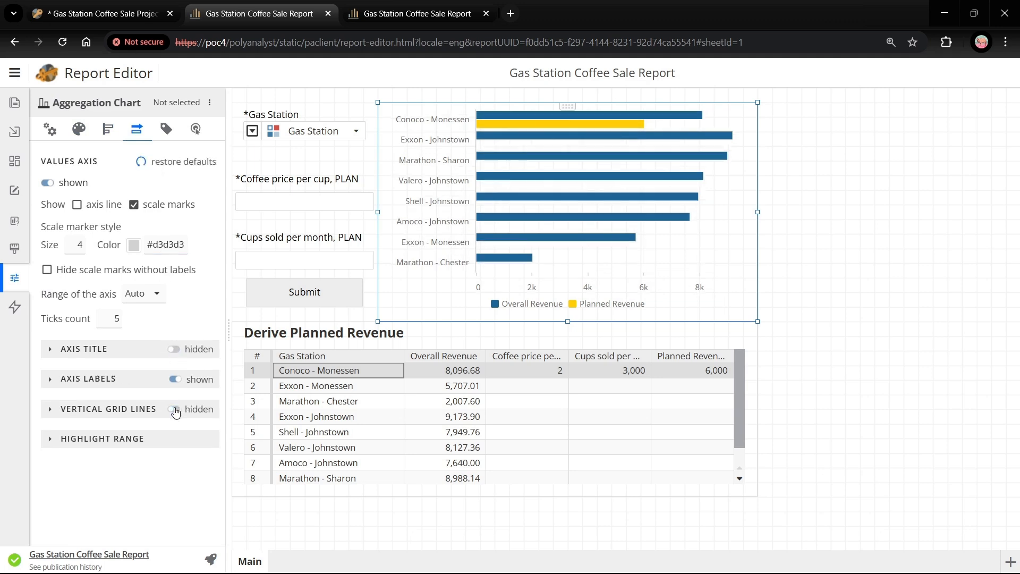
- Hide the header of the Derive Planned Revenue table widget
click(414, 340)
right_click(422, 341)
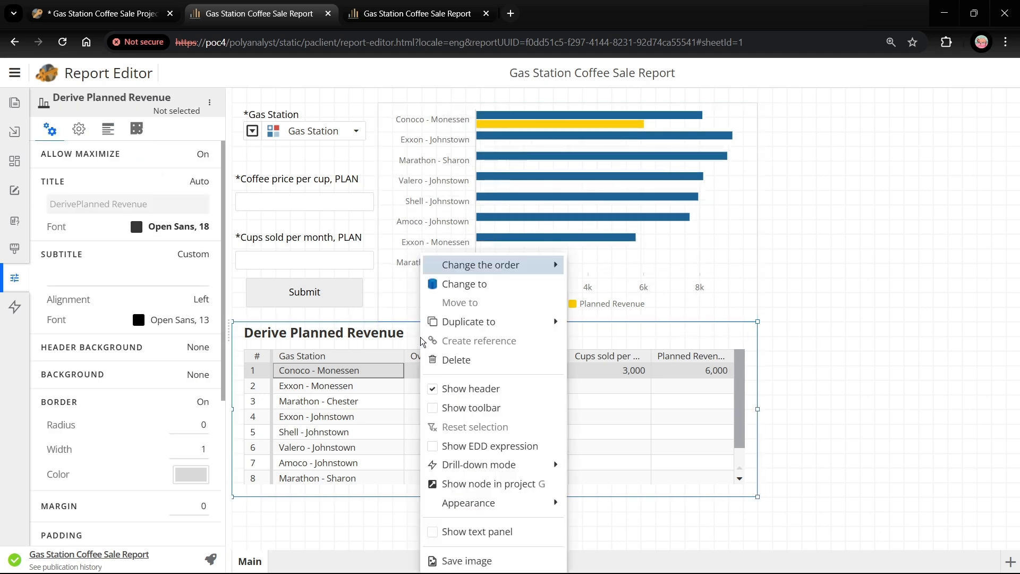
click(479, 388)
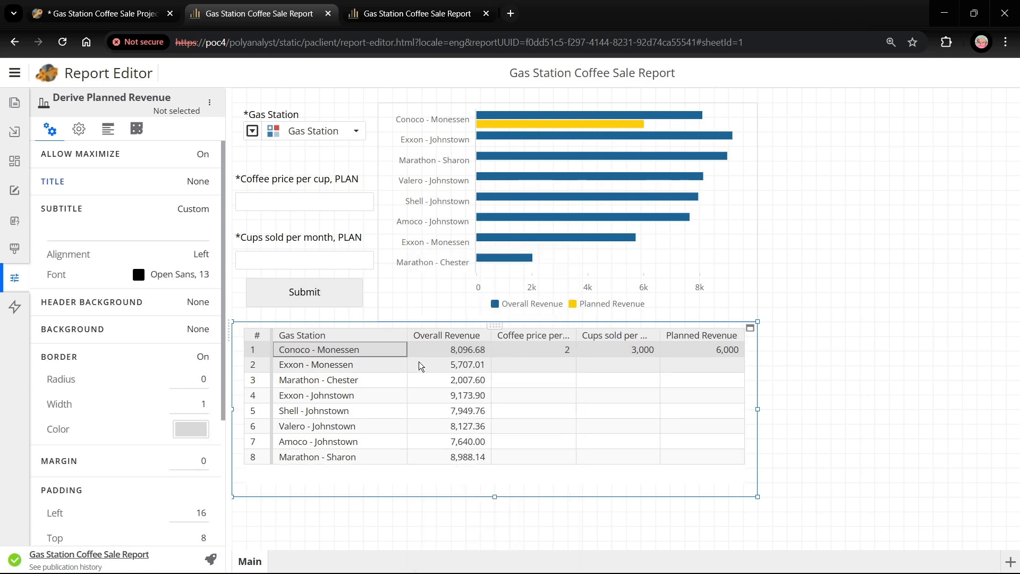
- Style the table's column header with background color #1c6597 and a white, bold font
click(106, 129)
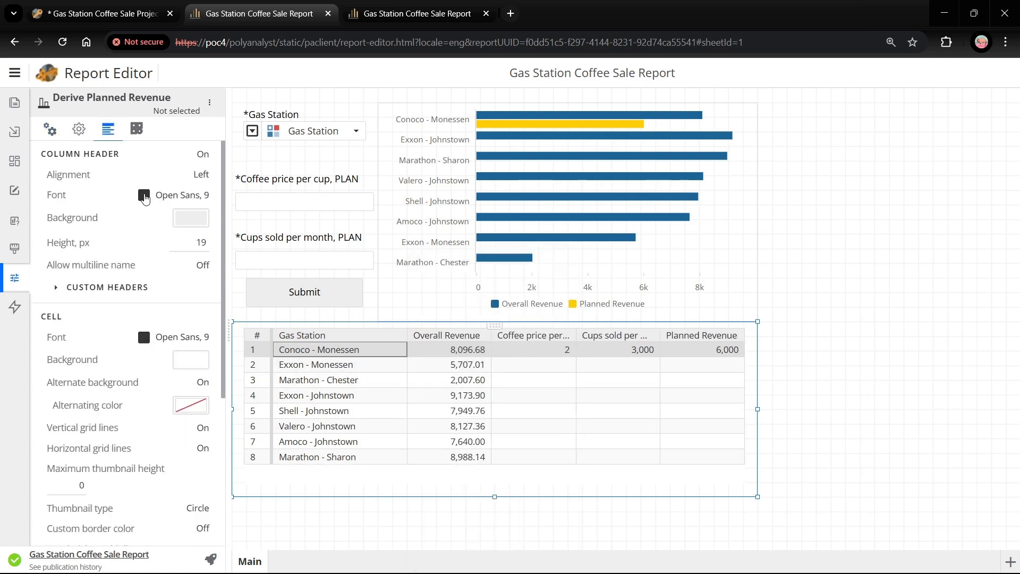
click(189, 219)
click(217, 450)
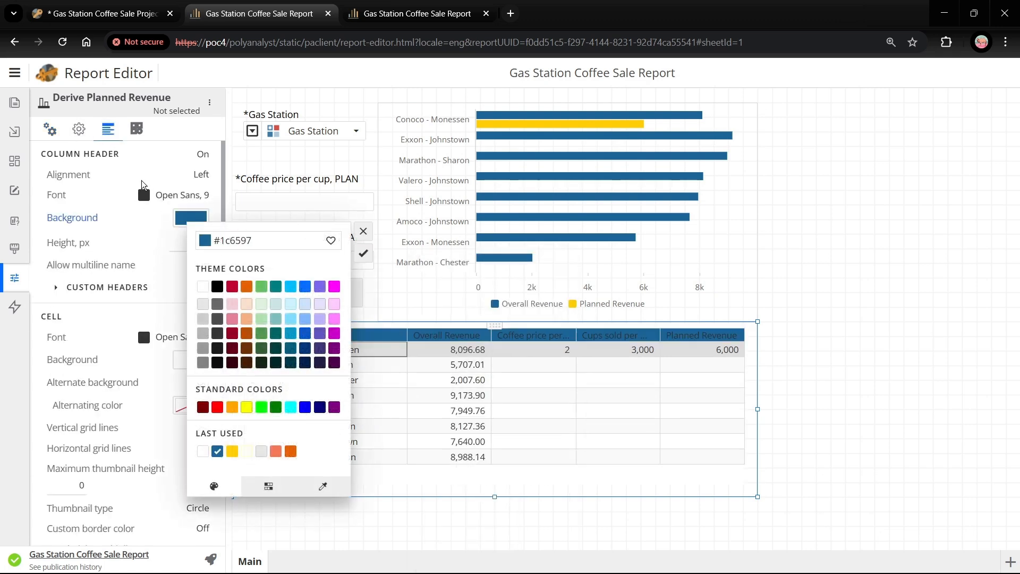
click(158, 256)
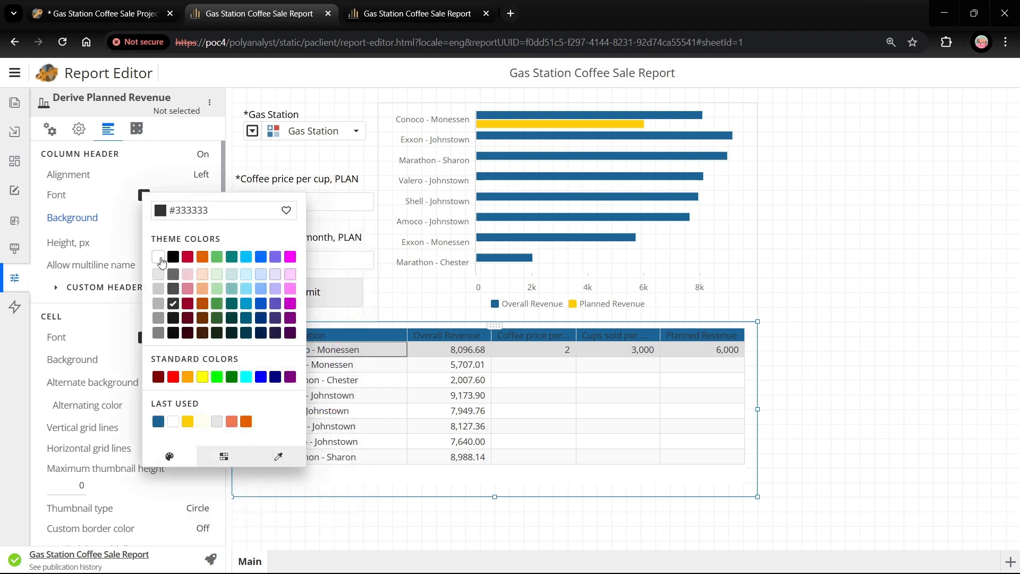
click(123, 204)
click(181, 195)
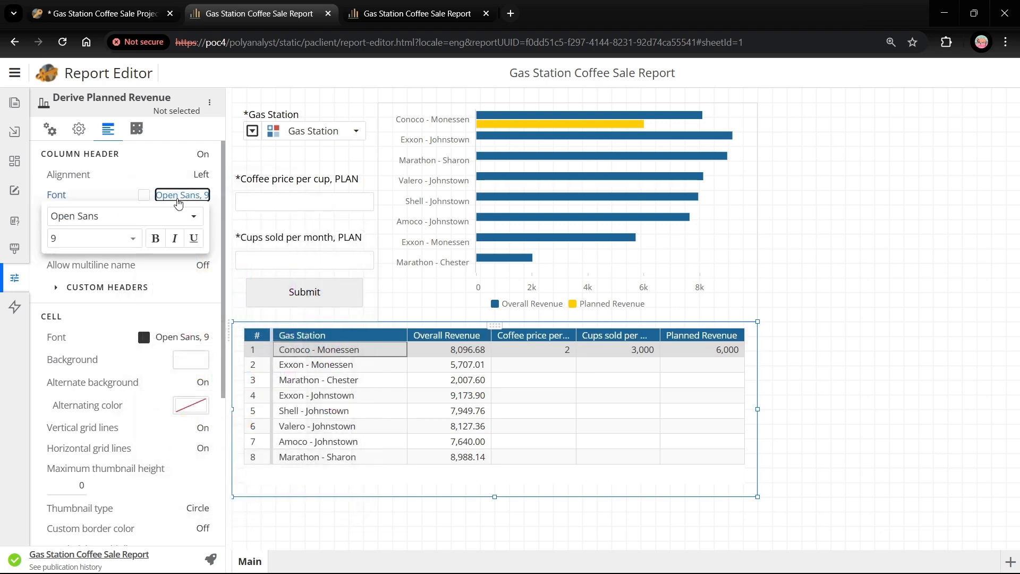
click(155, 238)
- Set the Submit button's background color to #1c6597 and its font color to white (#ffffff)
click(338, 294)
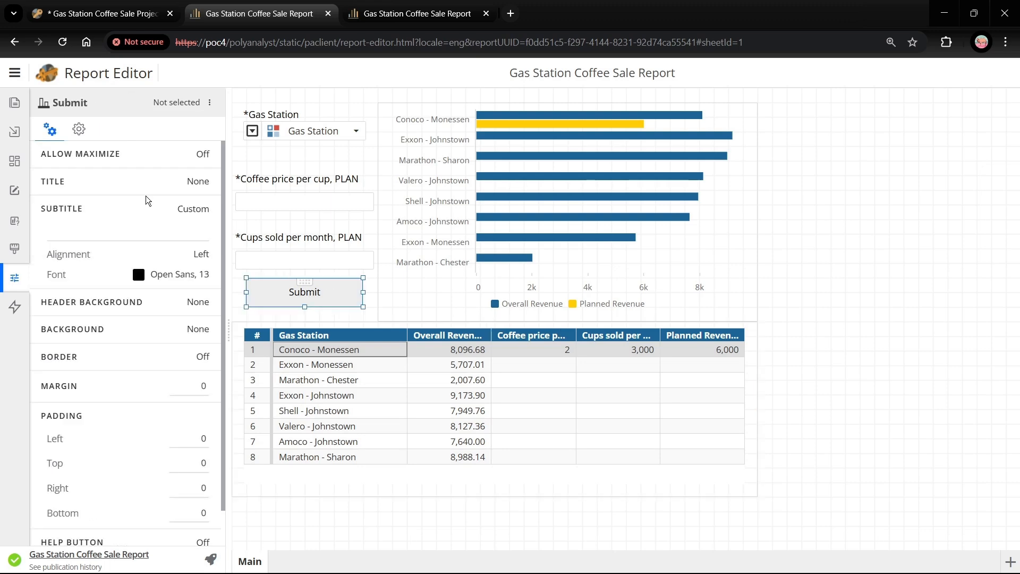
click(79, 129)
click(194, 235)
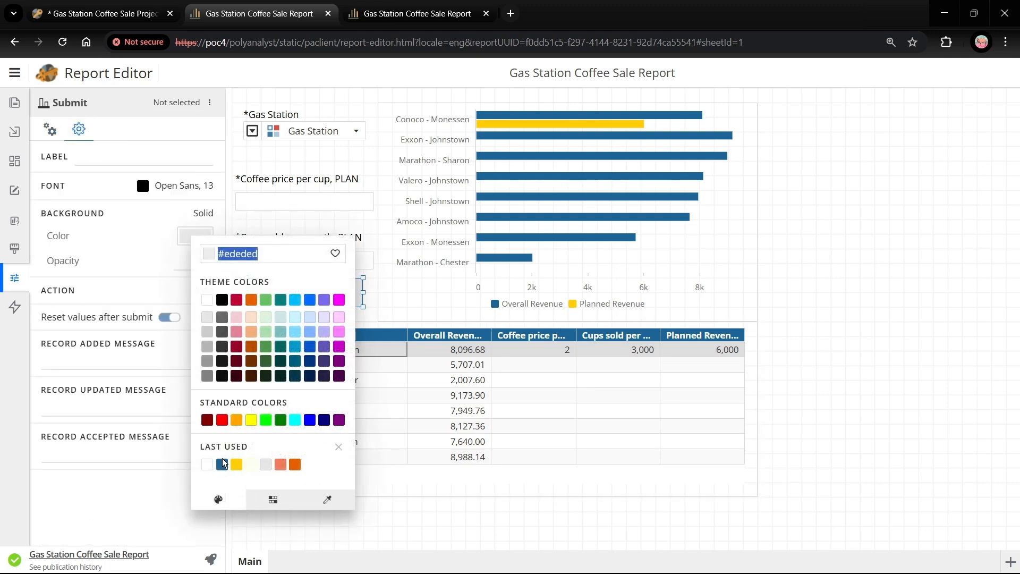
click(223, 464)
click(367, 267)
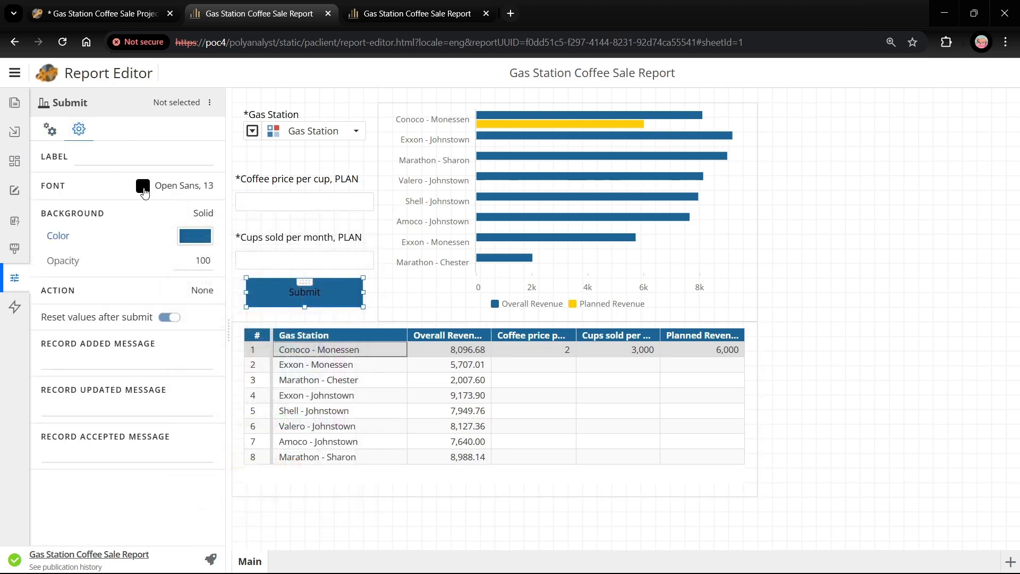
click(142, 186)
click(159, 252)
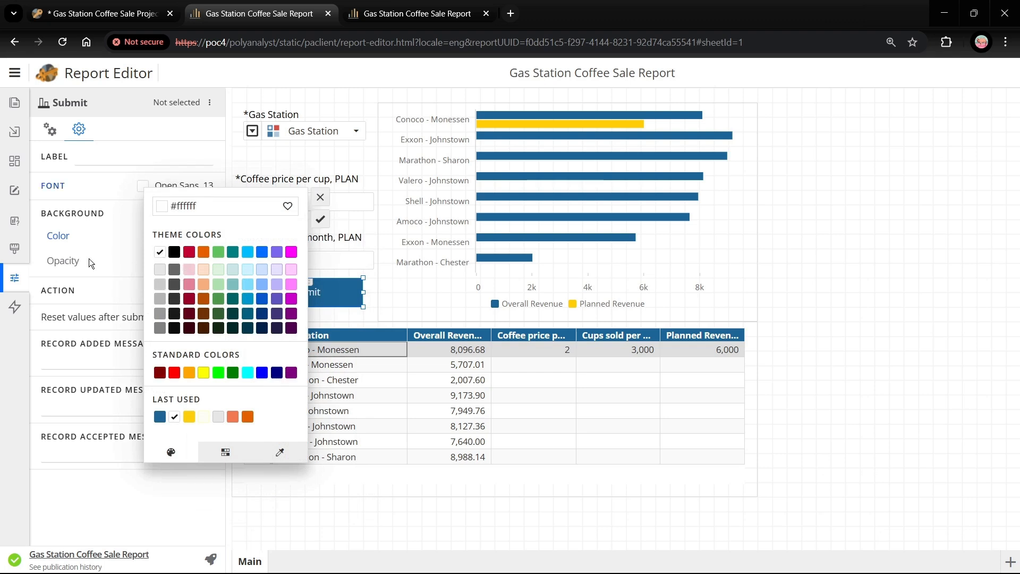
click(61, 247)
click(396, 280)
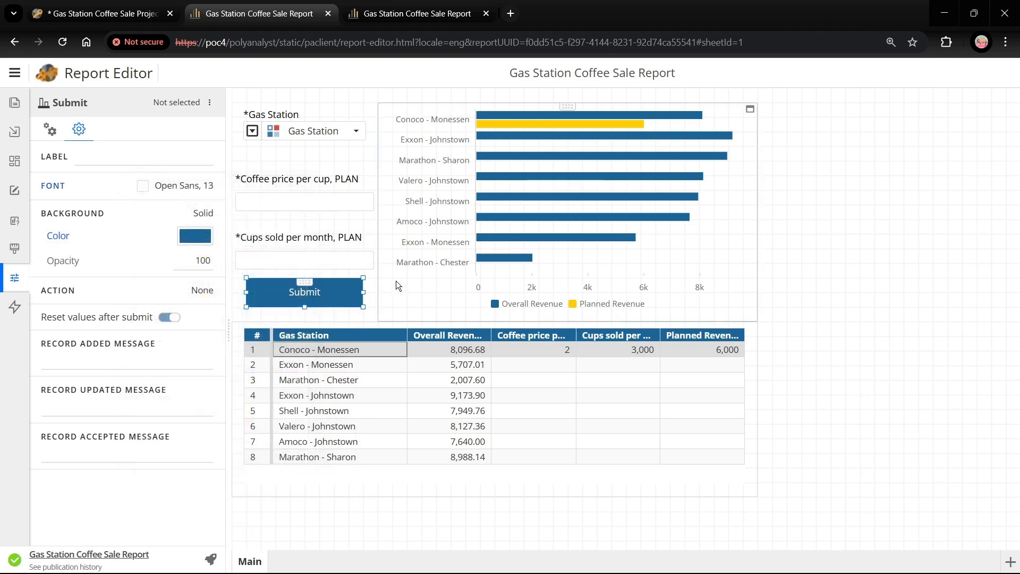
- Switch from the Report Editor to the PolyAnalyst Scheduler application
click(17, 71)
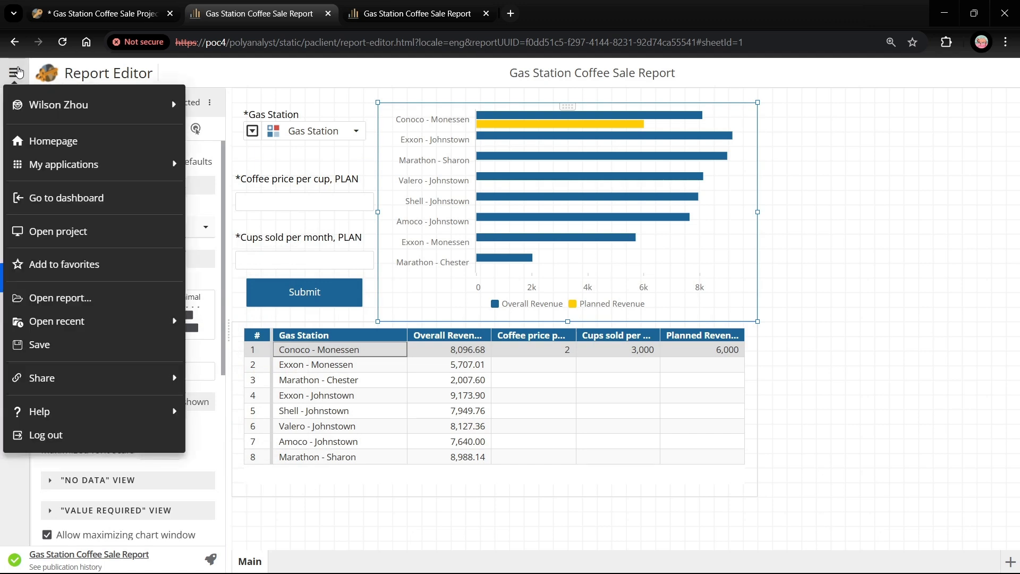
mouse_move(141, 164)
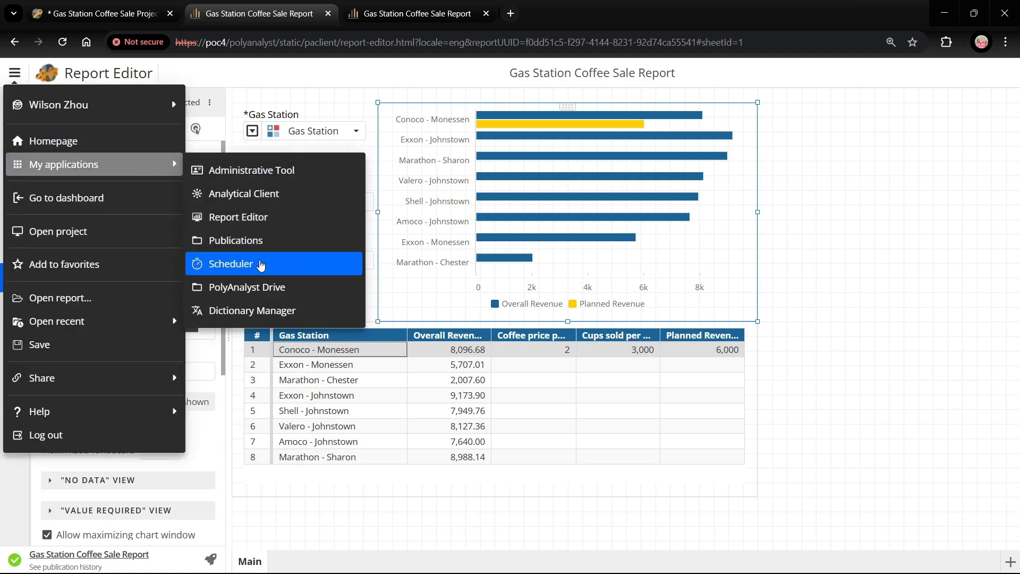
click(261, 265)
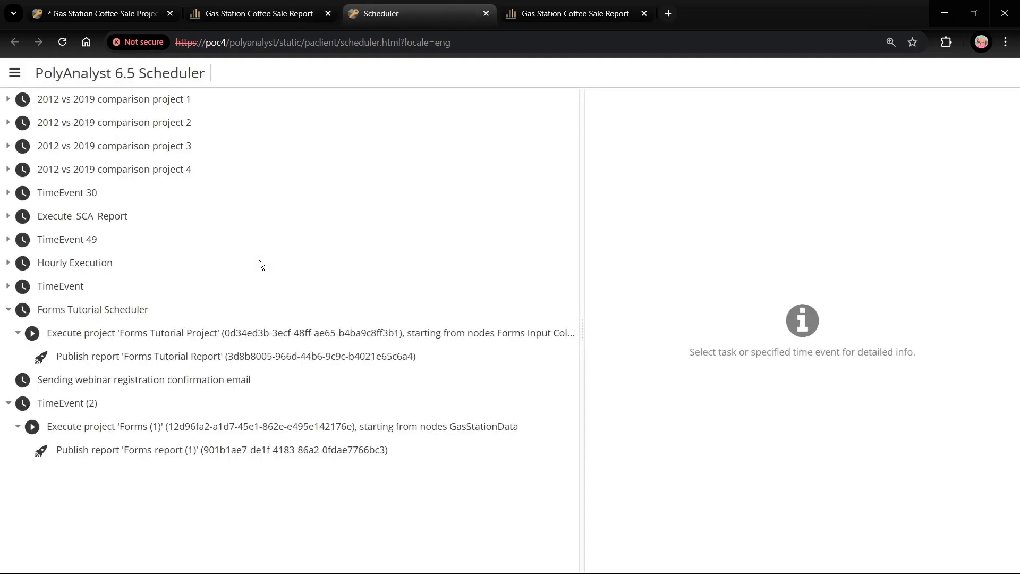
- Add an event that executes at a specified time and name it Coffee Sale Scheduler
right_click(135, 464)
mouse_move(234, 447)
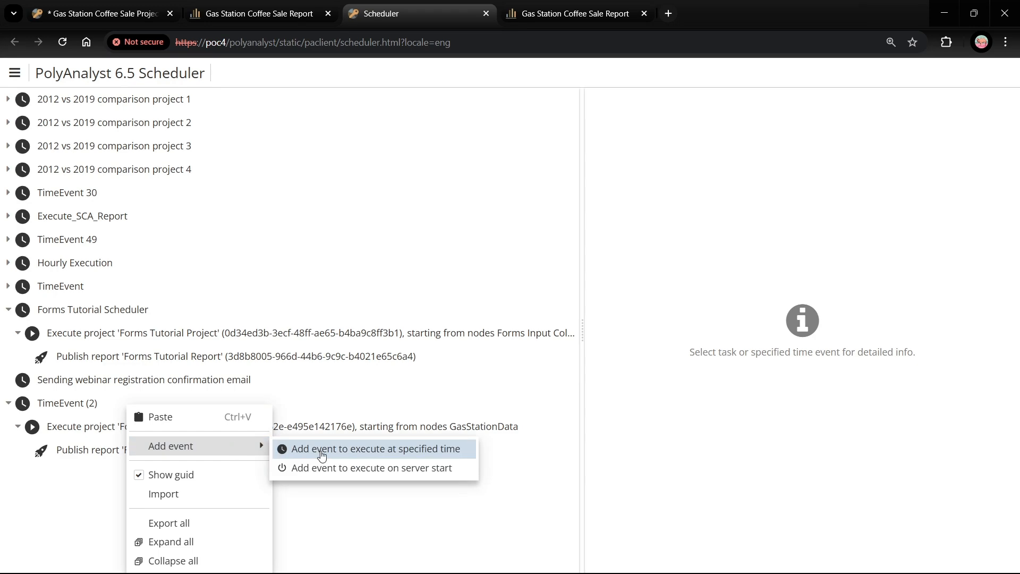
click(334, 450)
right_click(195, 476)
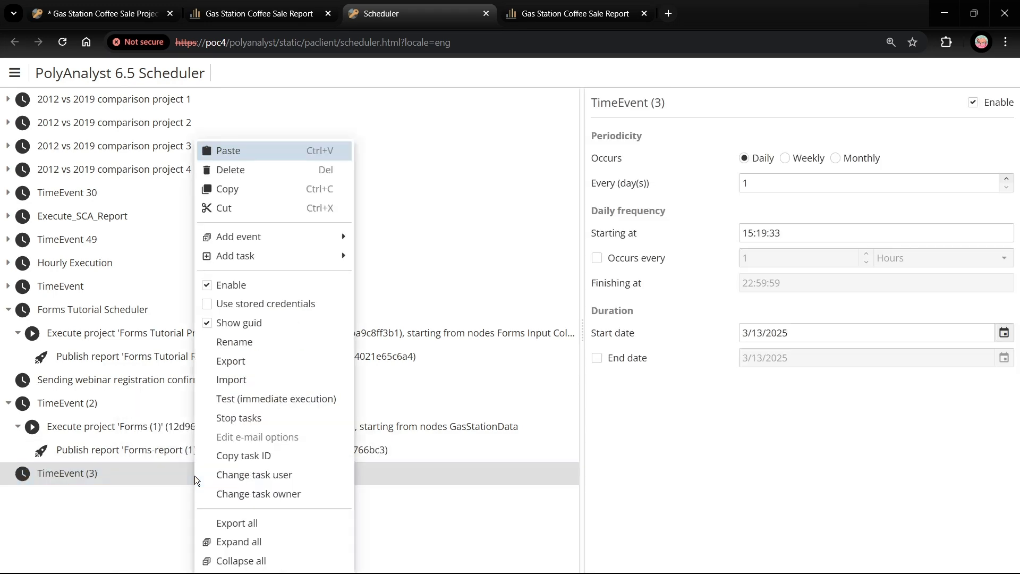
click(256, 341)
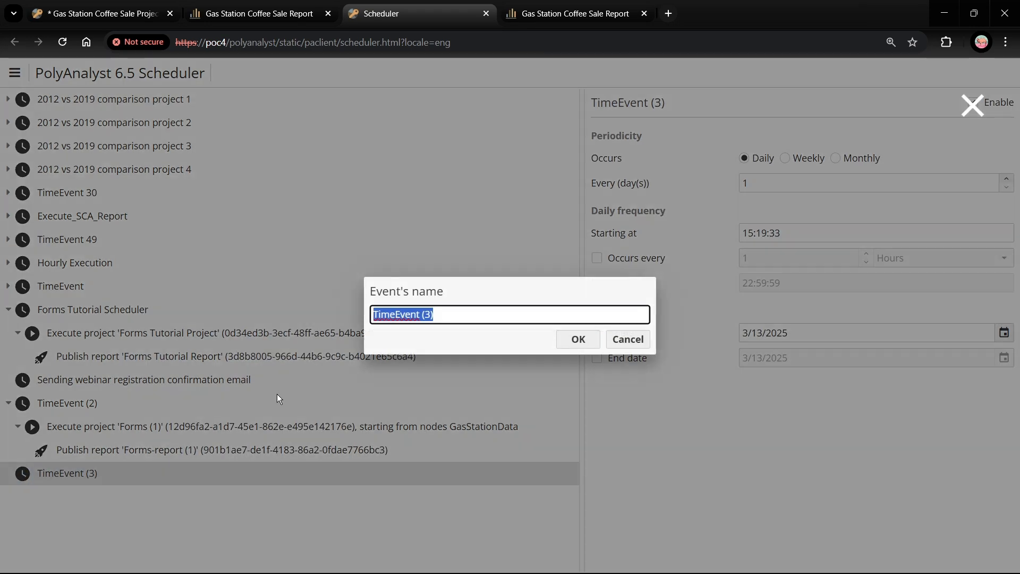
text(Coffee Sale )
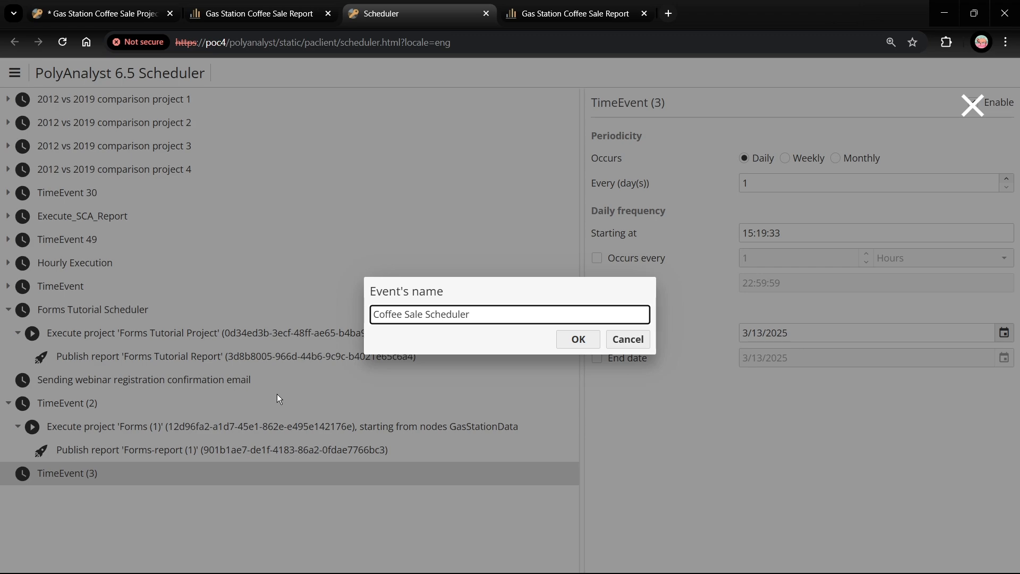
text(Scheduler)
key(Return)
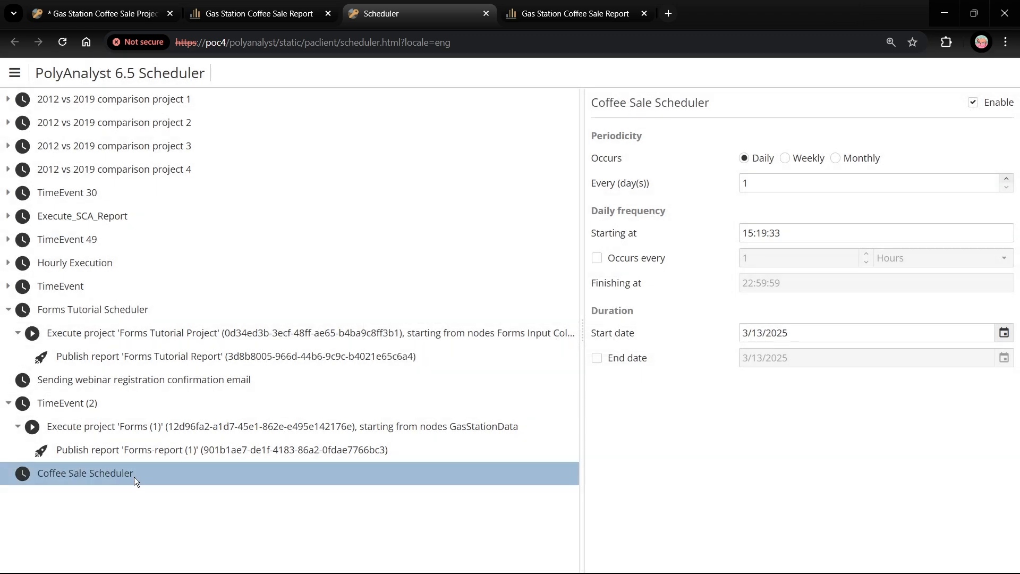
- Add a project execution task for Gas Station Coffee Sale Project under the Coffee Sale Scheduler event
right_click(134, 477)
mouse_move(247, 259)
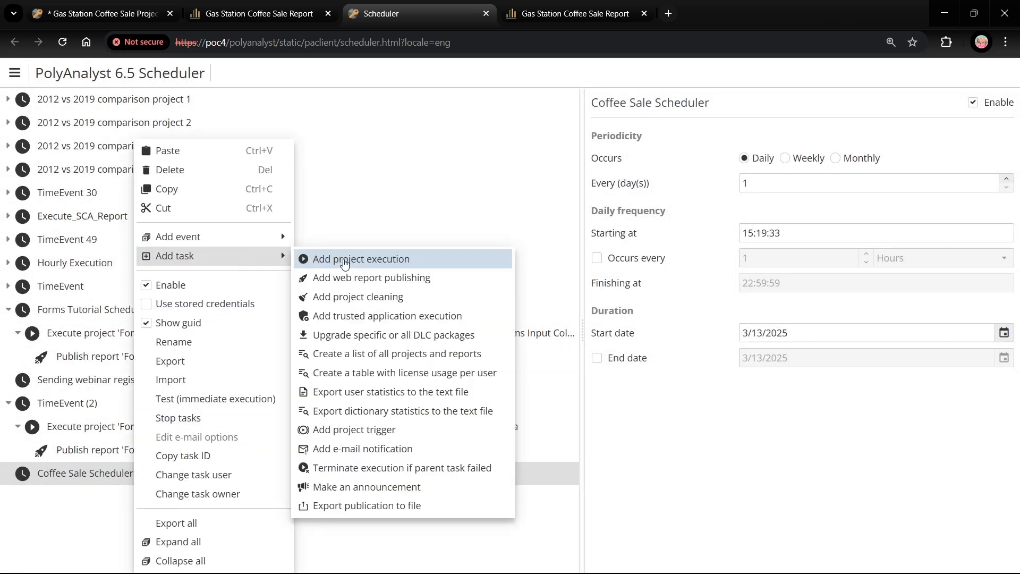
click(344, 261)
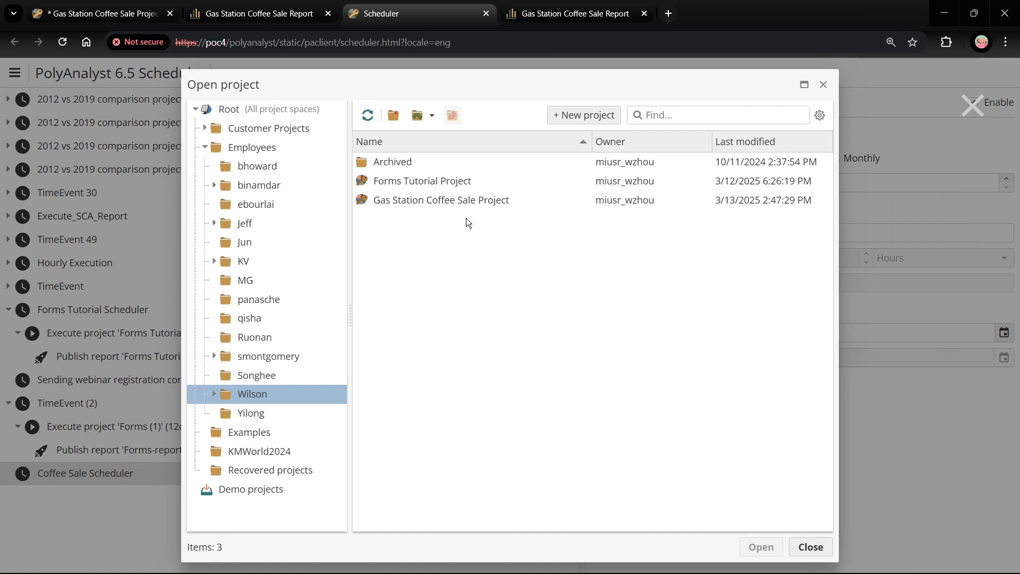
click(473, 202)
click(761, 547)
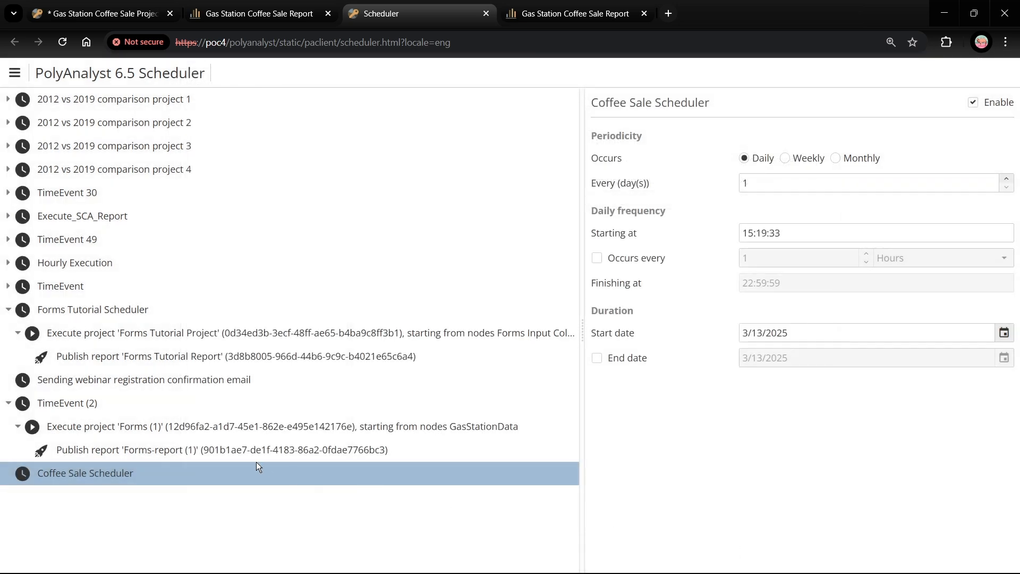
- Enable stored credentials for the project execution task and make it start from the GasStationData node instead of executing all nodes
right_click(155, 490)
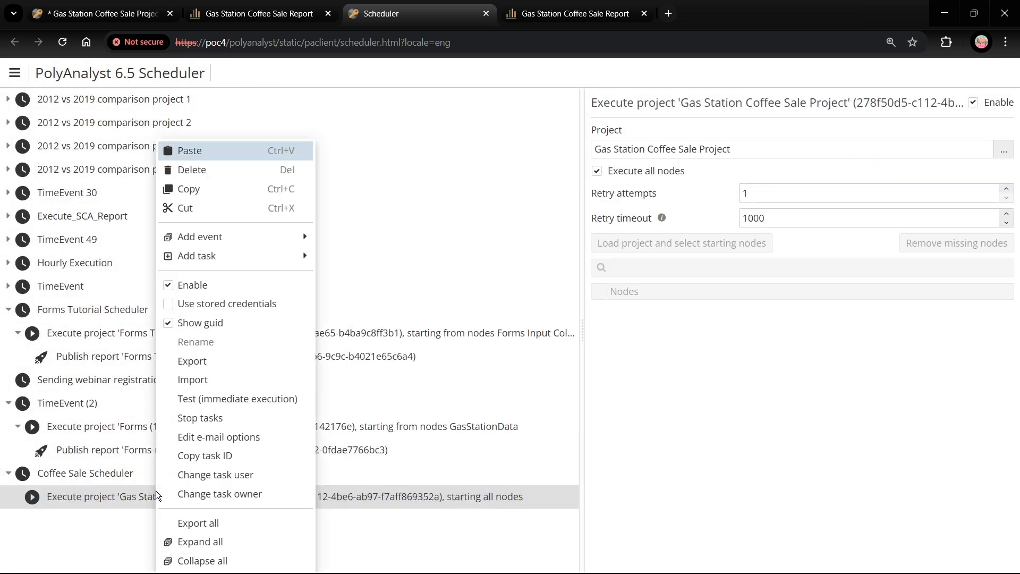
click(222, 307)
click(615, 175)
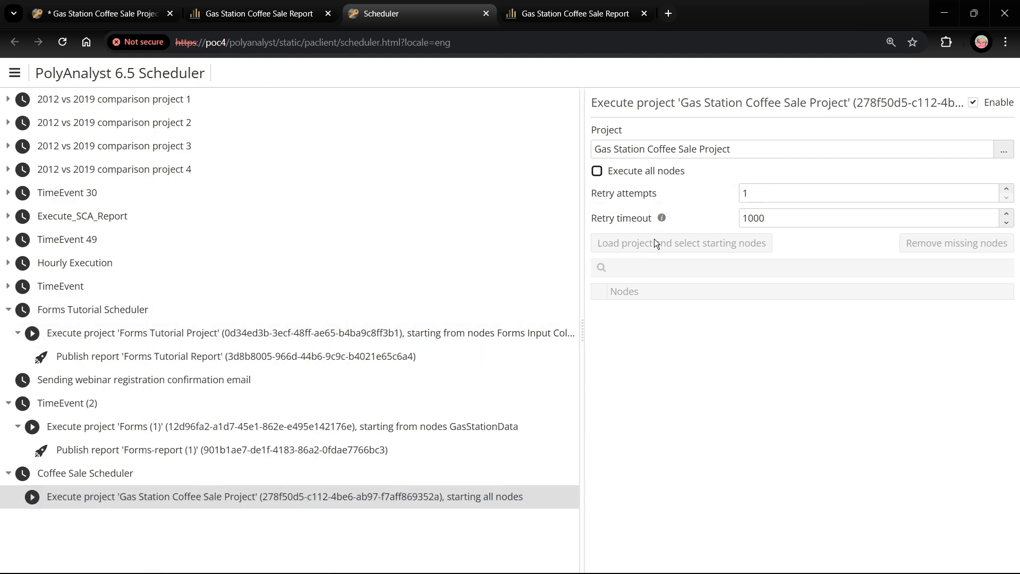
click(657, 243)
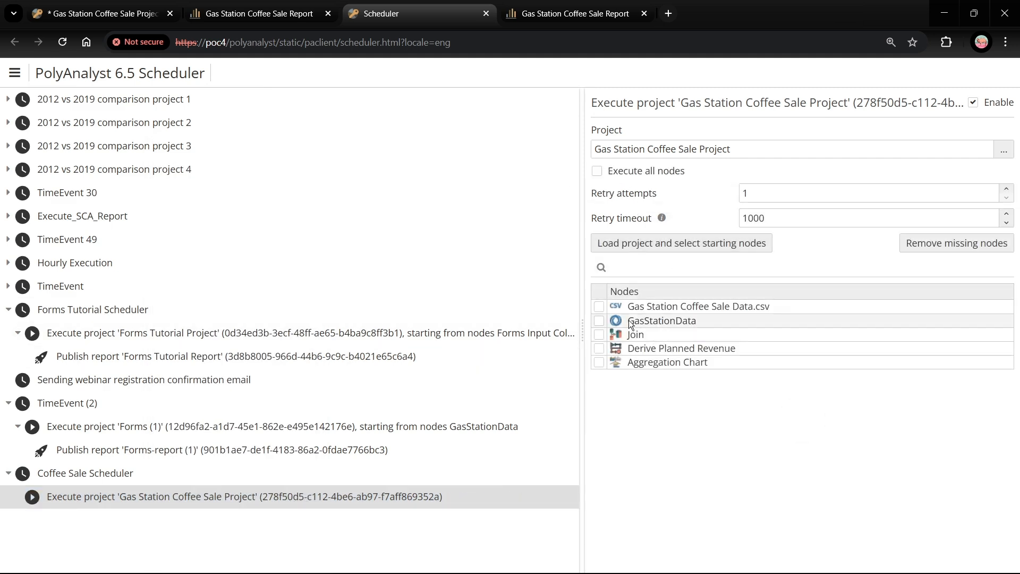
click(599, 320)
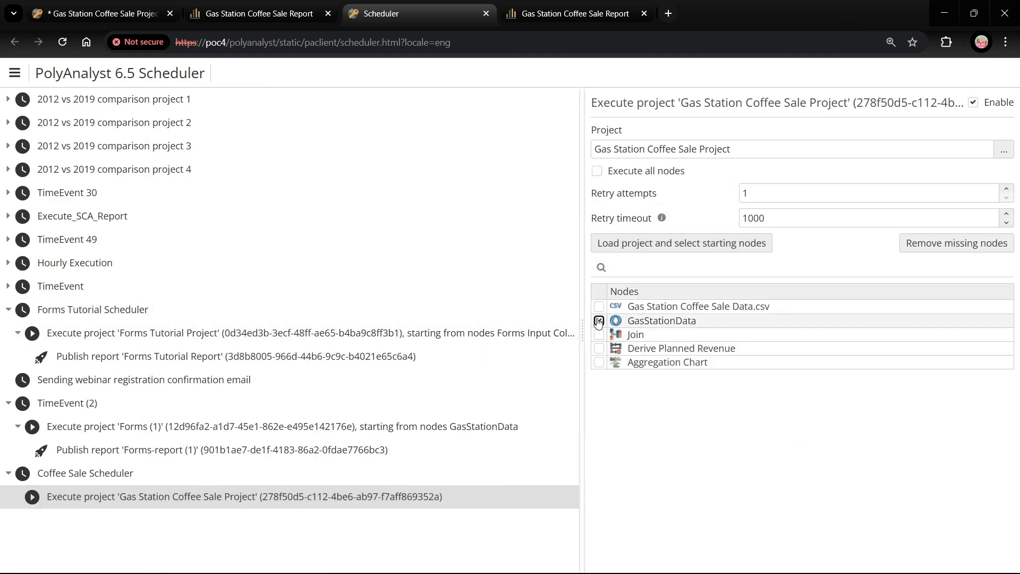
- Add a web report publishing task for Gas Station Coffee Sale Report under the project execution task
right_click(335, 495)
mouse_move(452, 260)
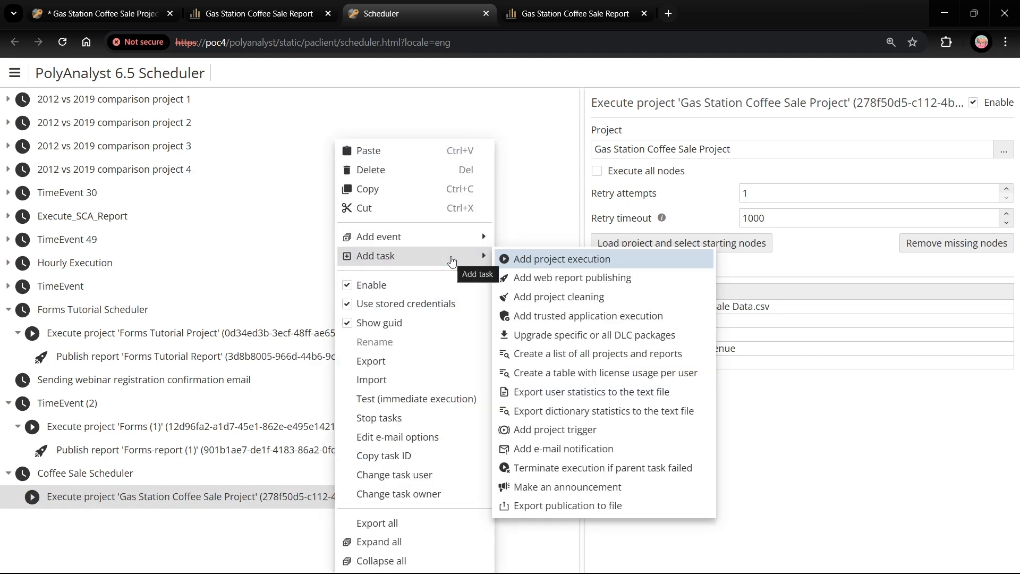
click(578, 278)
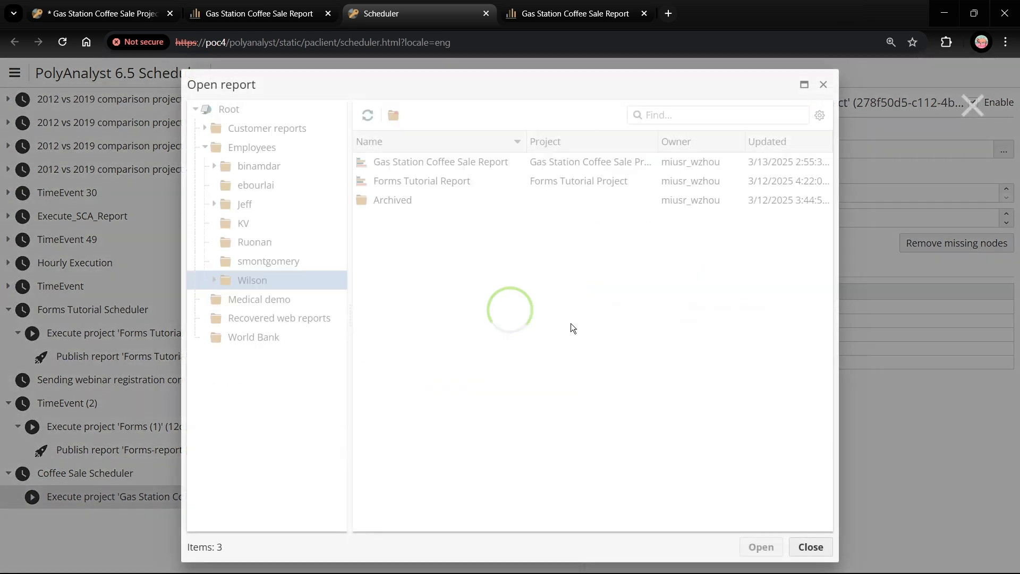
click(485, 165)
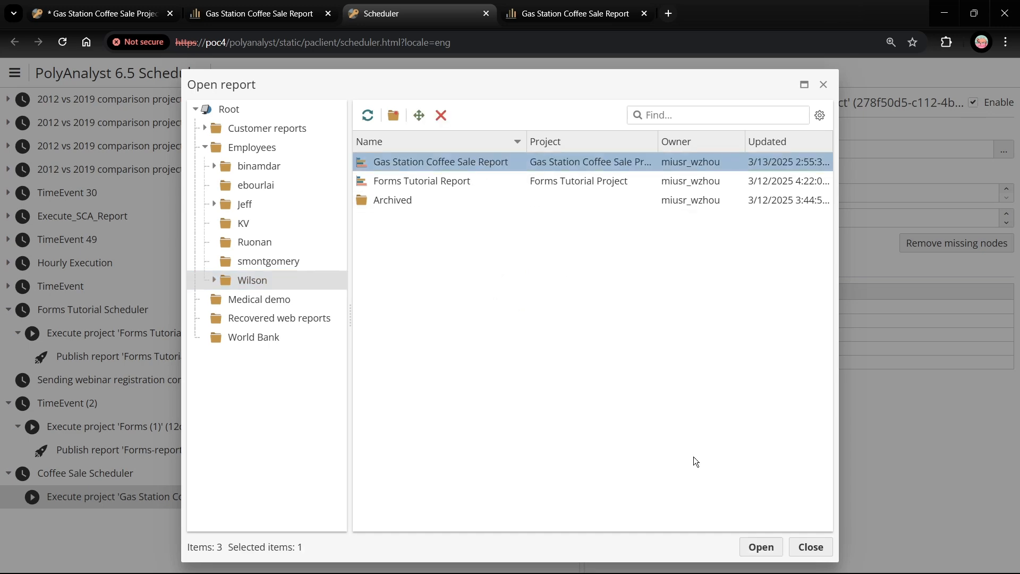
click(761, 548)
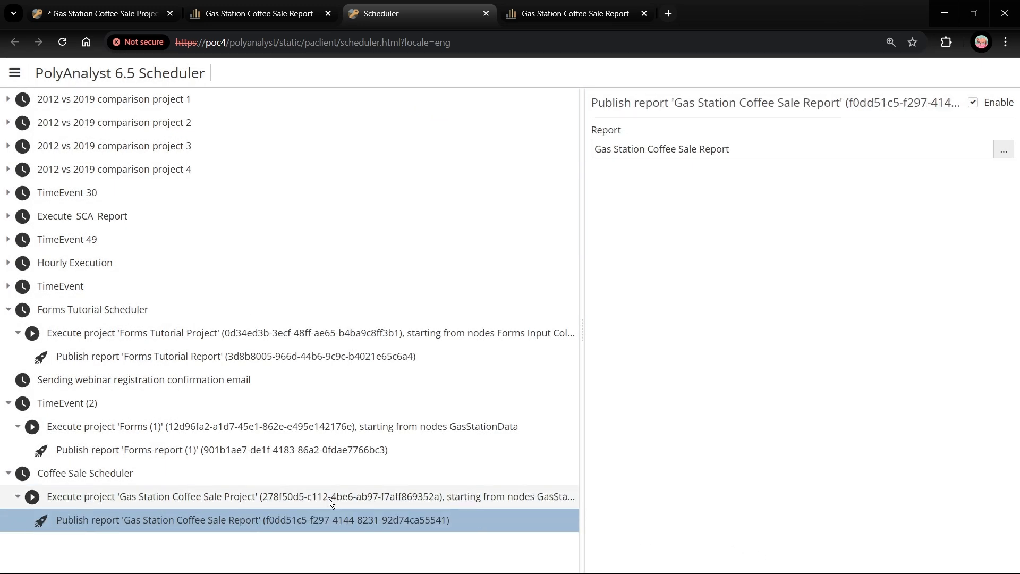
- Copy the task ID of the Coffee Sale Scheduler event and return to the Gas Station Coffee Sale Report editor
right_click(161, 473)
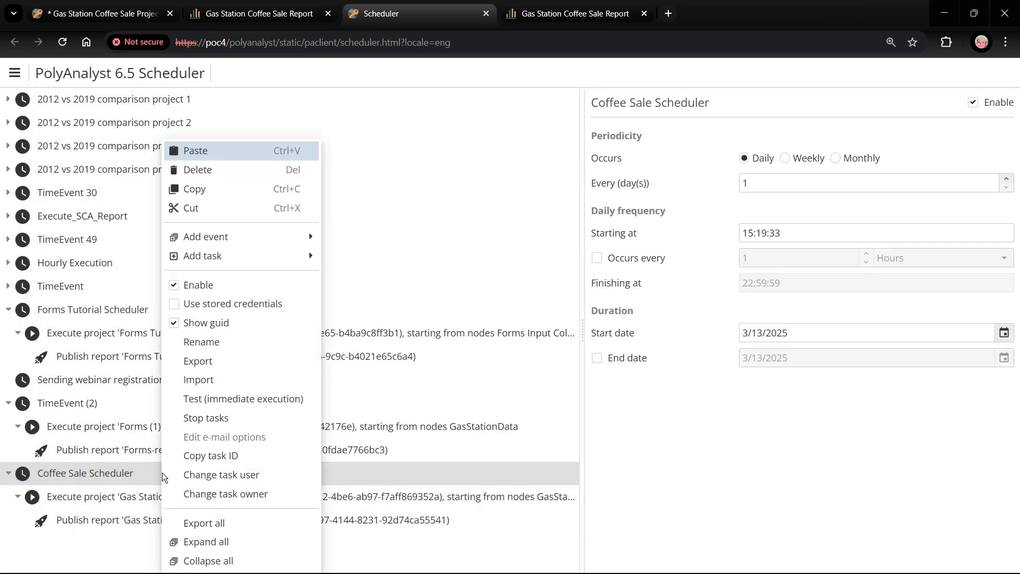
click(232, 457)
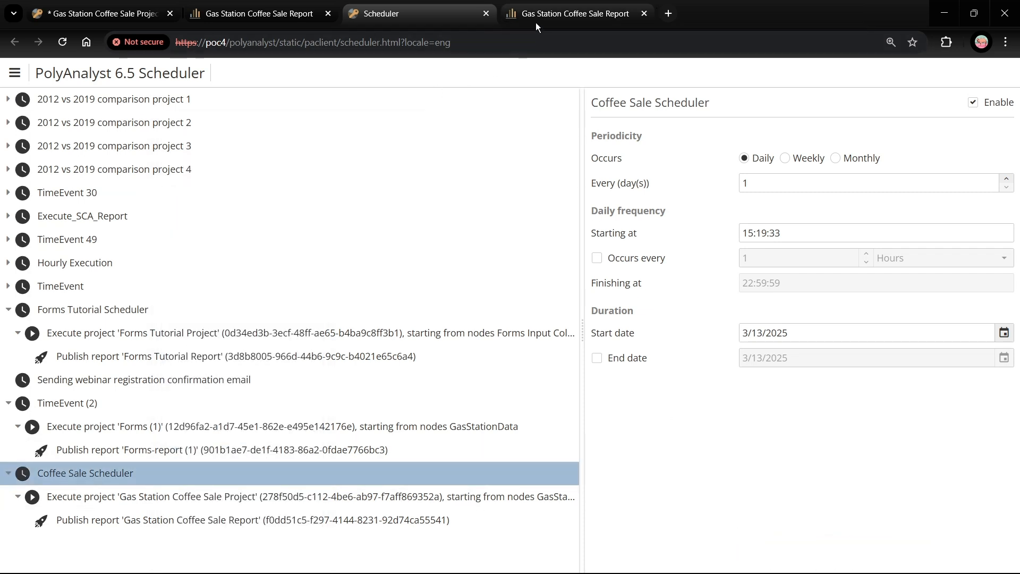
click(274, 13)
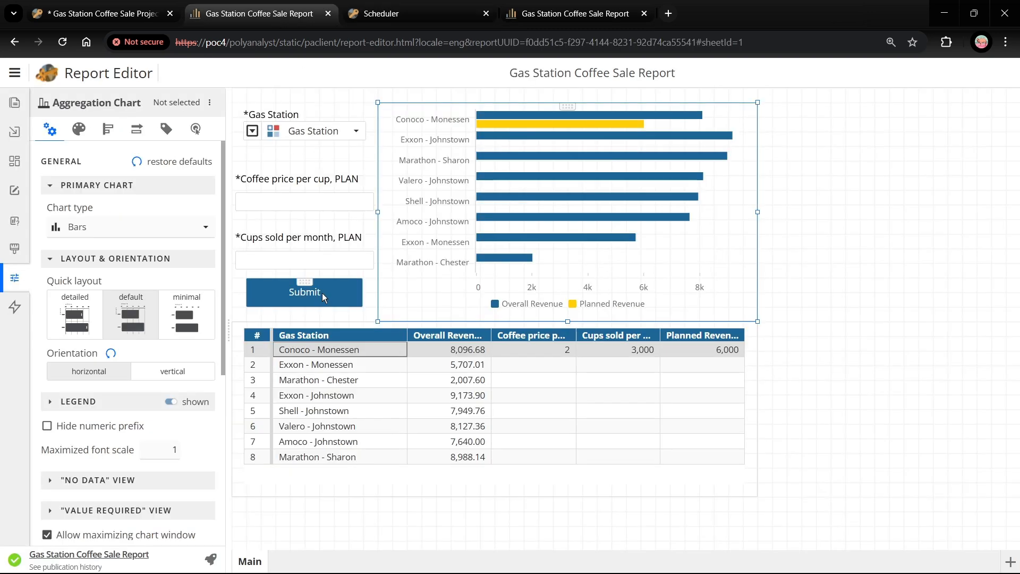
- Set the Submit button's action to Run task and enter the copied Coffee Sale Scheduler task ID
click(350, 288)
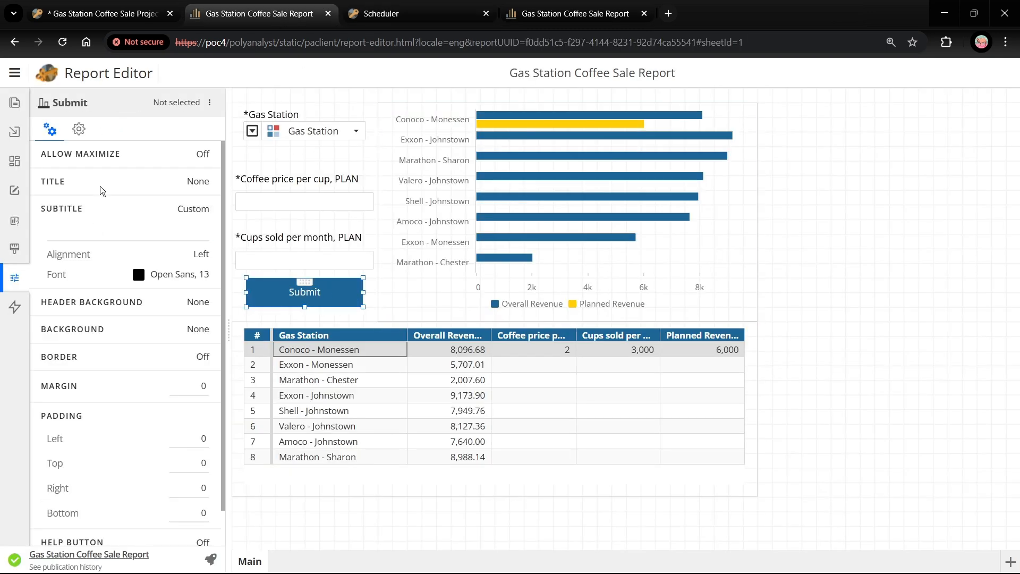
click(80, 129)
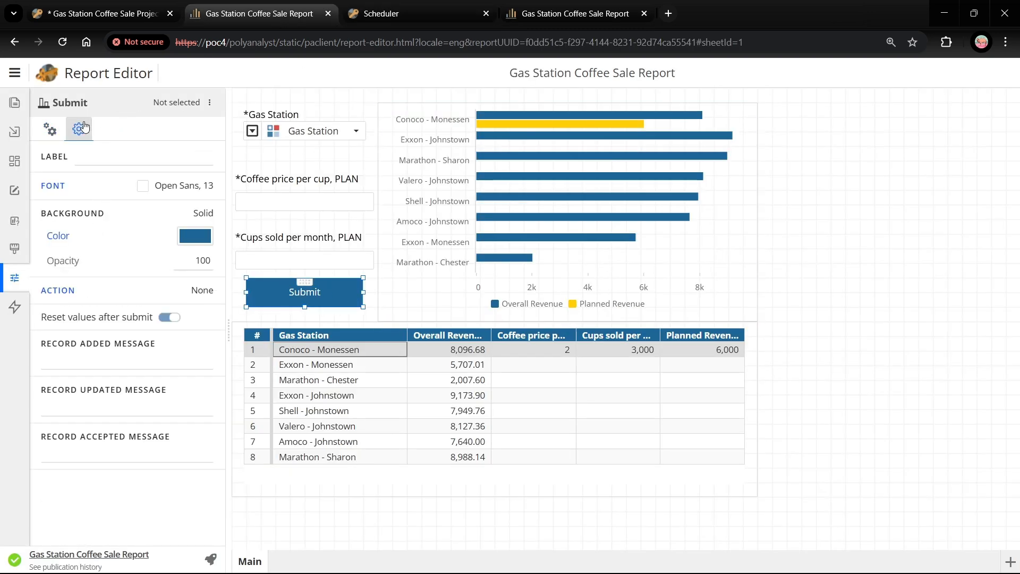
click(202, 292)
click(141, 326)
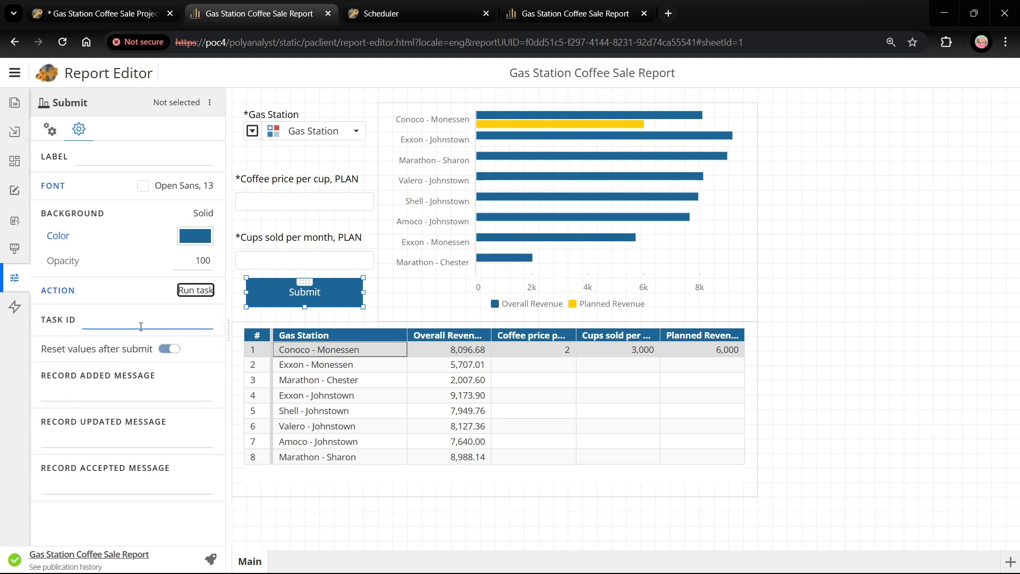
click(149, 317)
text(117)
- Turn on Force update publications in the report options
click(14, 248)
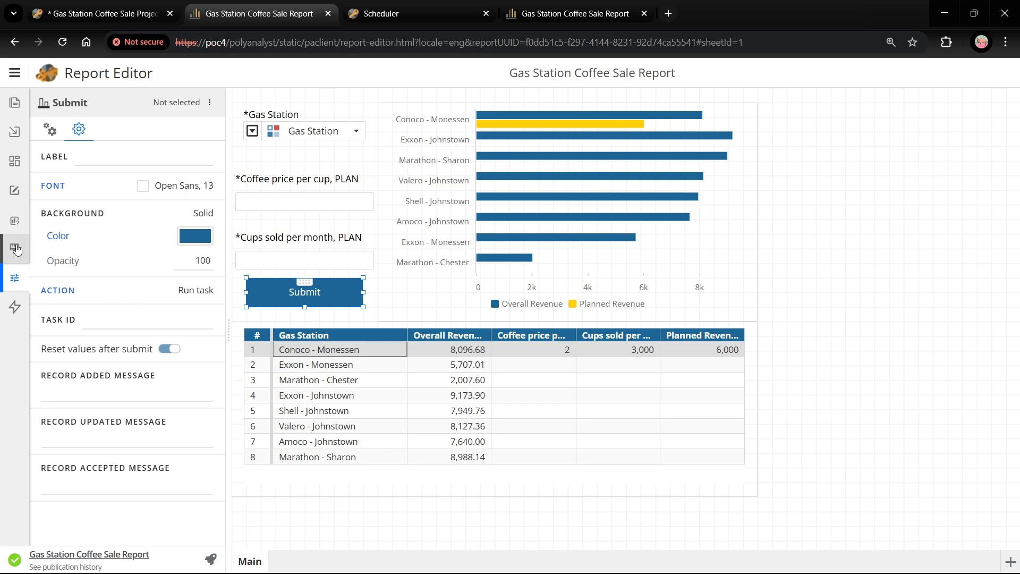
scroll(152, 315, down, 10)
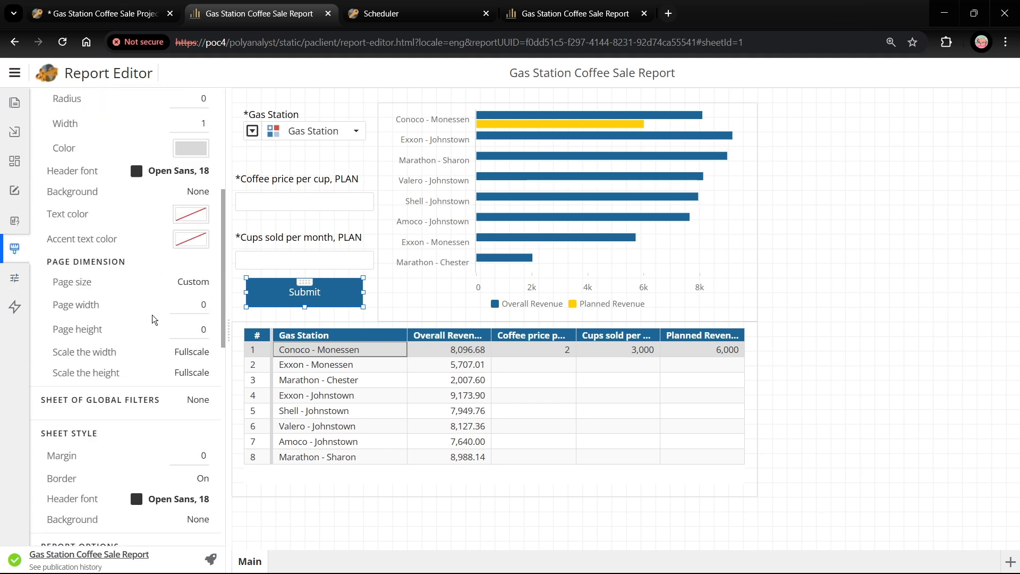
scroll(152, 314, down, 5)
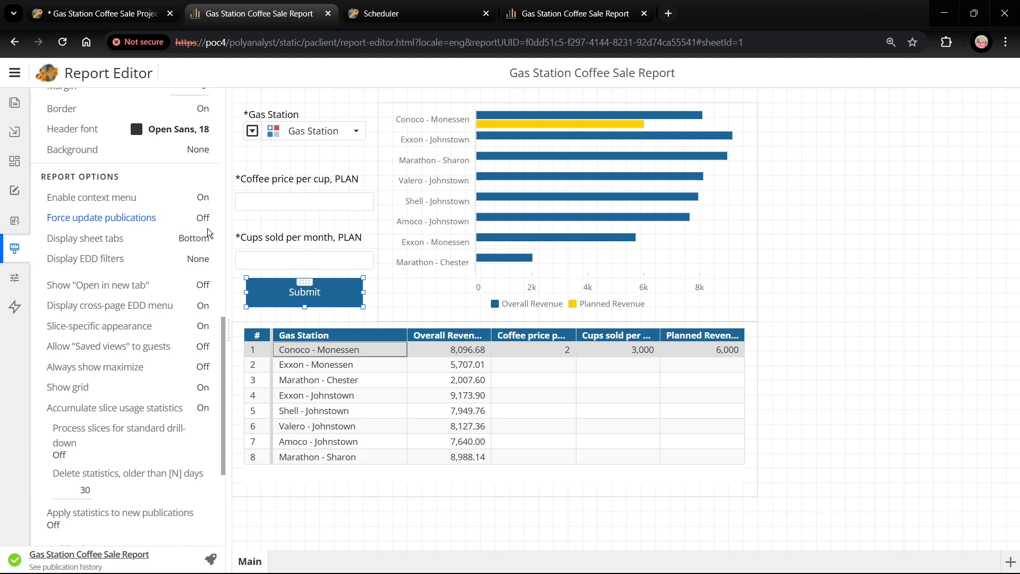
click(205, 219)
- Set the report's maximum publications to 5 in the publication history and publish the report
click(91, 566)
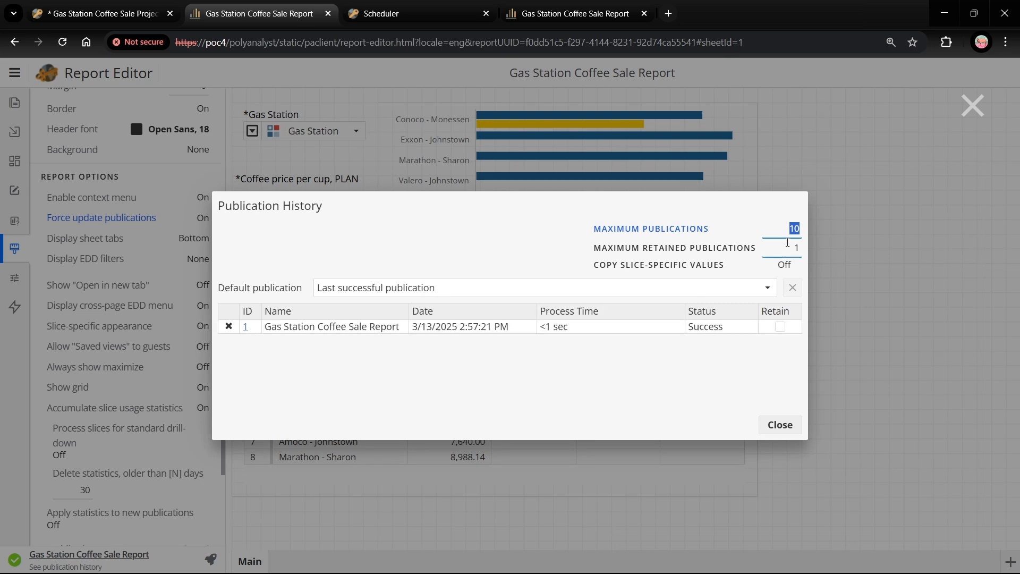
text(5)
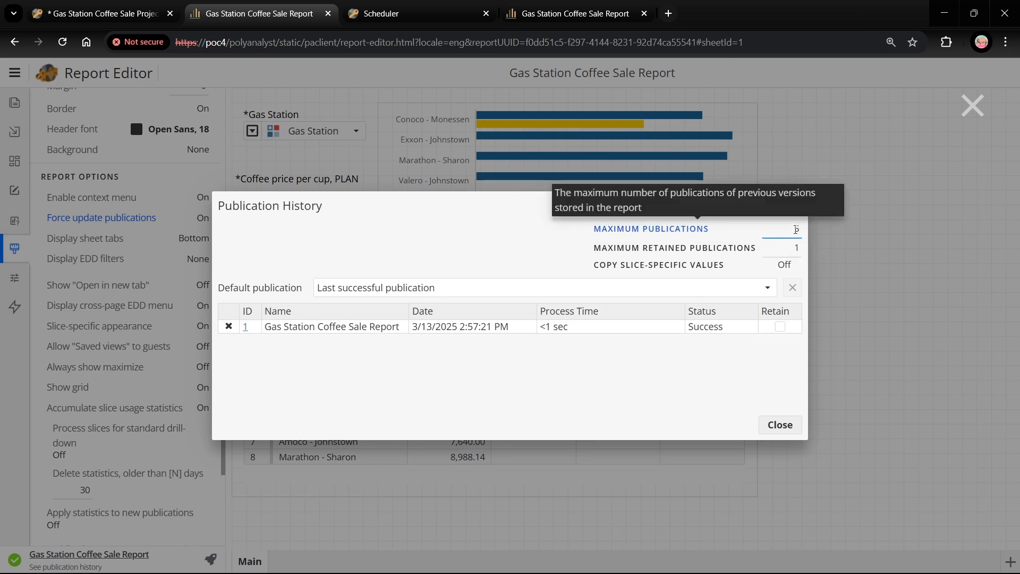
click(780, 425)
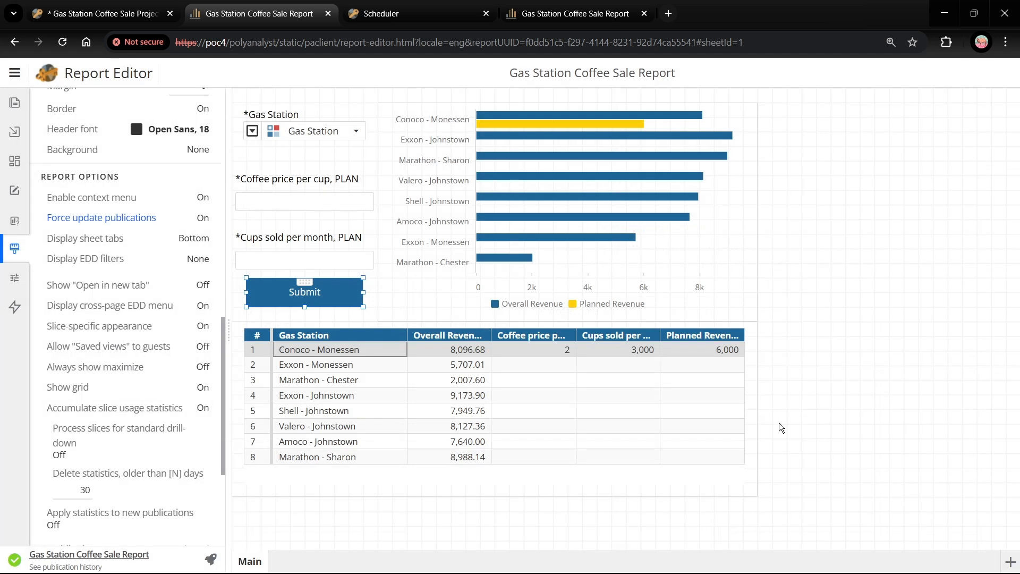
click(211, 560)
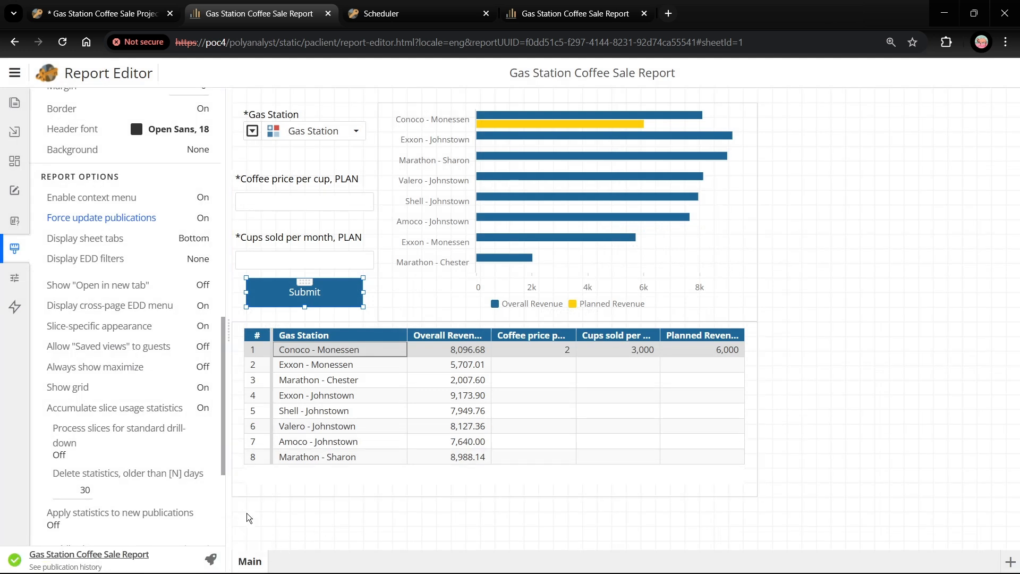
- Open the published report and submit a plan for Marathon - Chester with coffee price 1 and 7000 cups per month, checking its table row
click(115, 556)
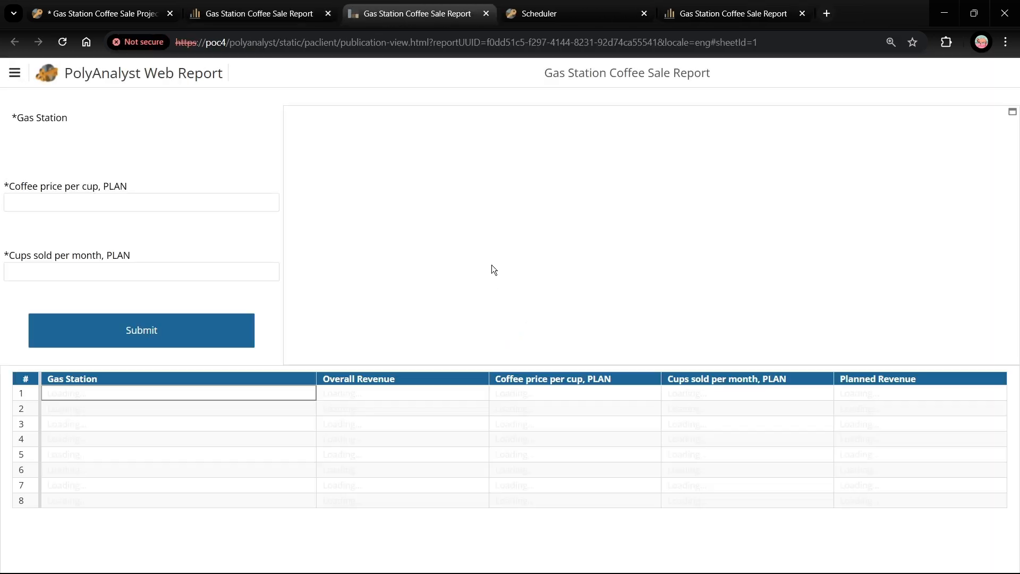
click(260, 136)
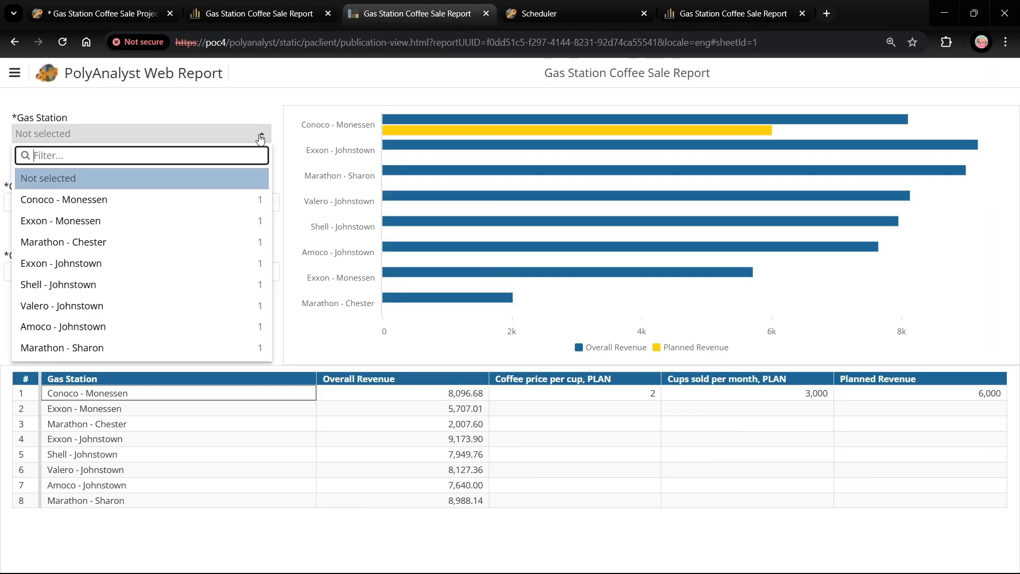
click(152, 242)
click(144, 205)
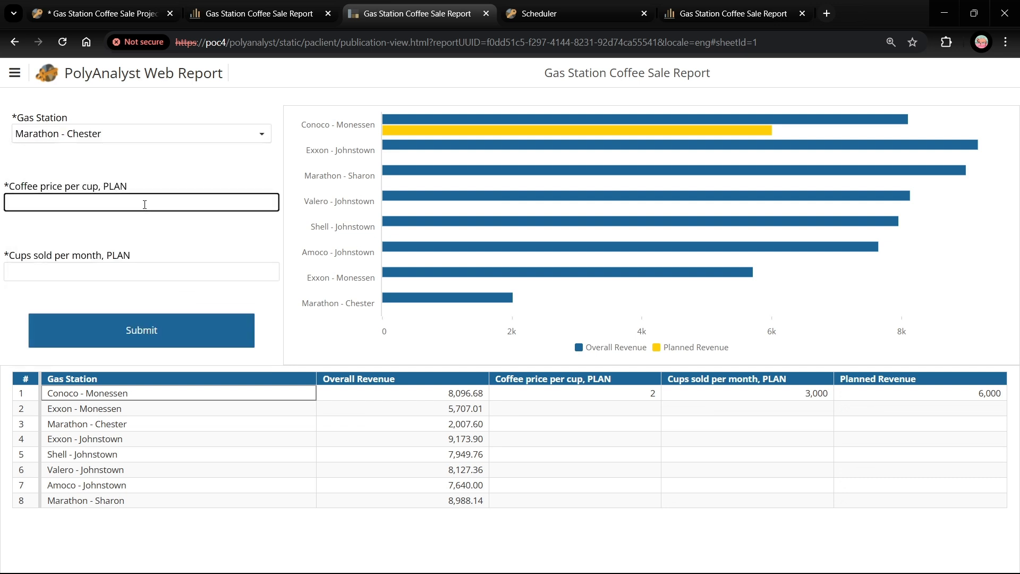
text(1)
click(132, 266)
text(7)
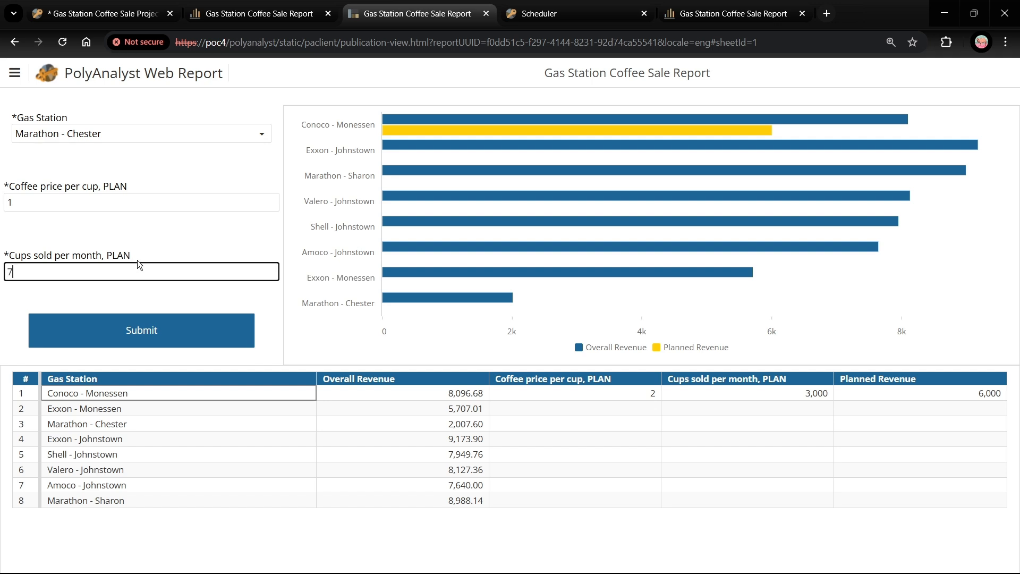
text(000)
click(159, 331)
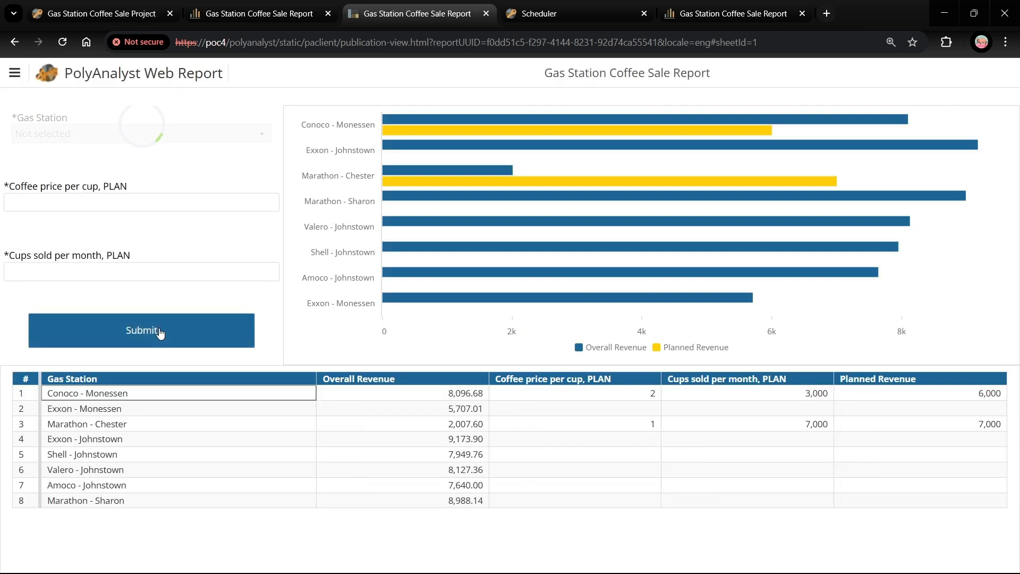
click(615, 421)
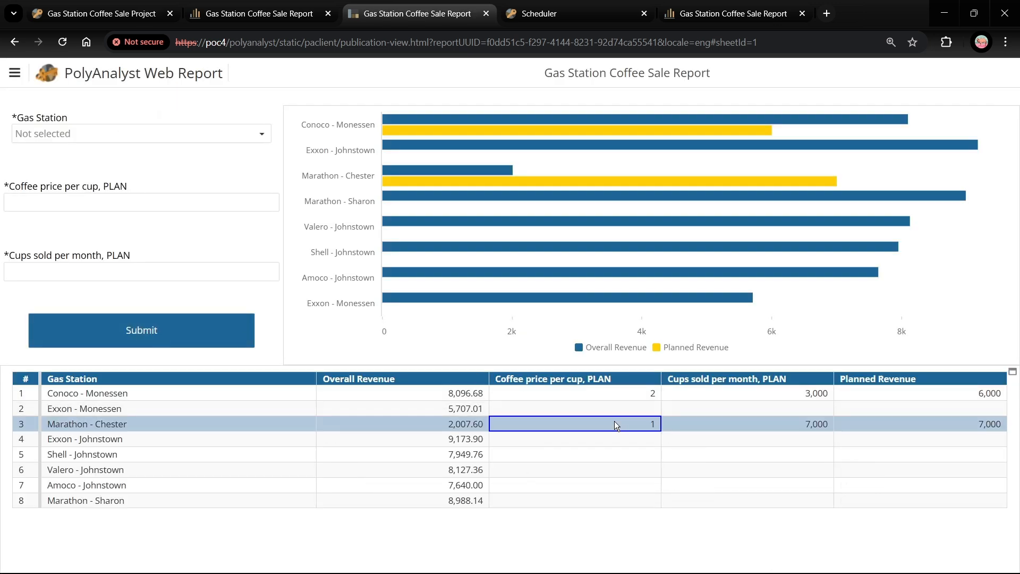
click(916, 425)
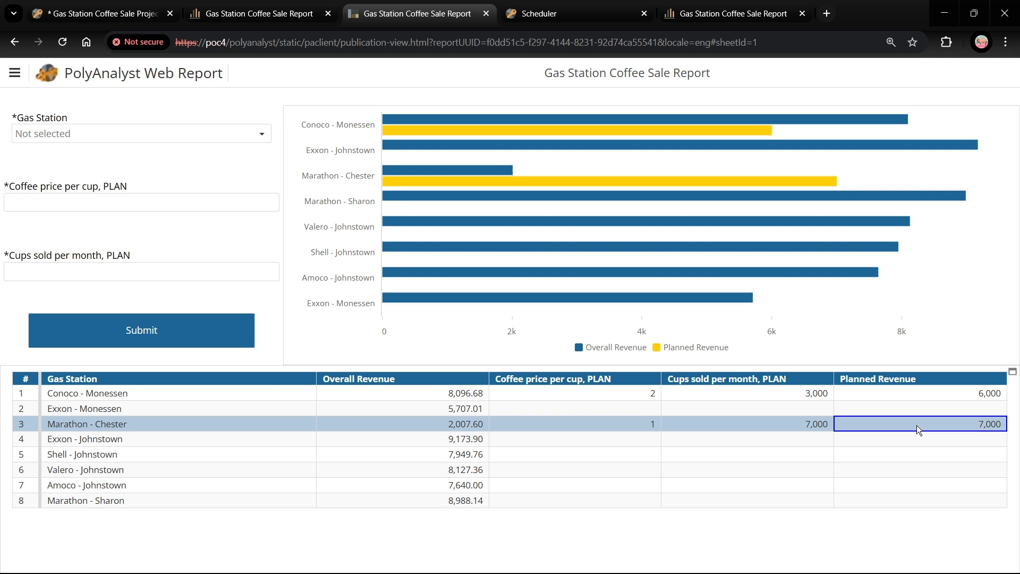
- Submit a plan for Marathon - Sharon with coffee price 3 and 3500 cups per month, and check its table row
click(180, 140)
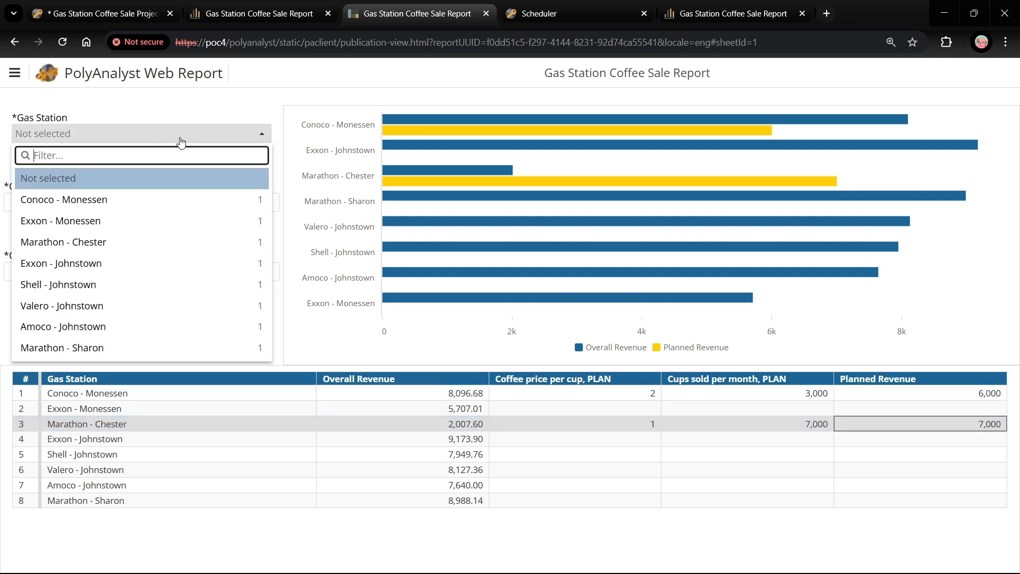
click(107, 348)
click(93, 204)
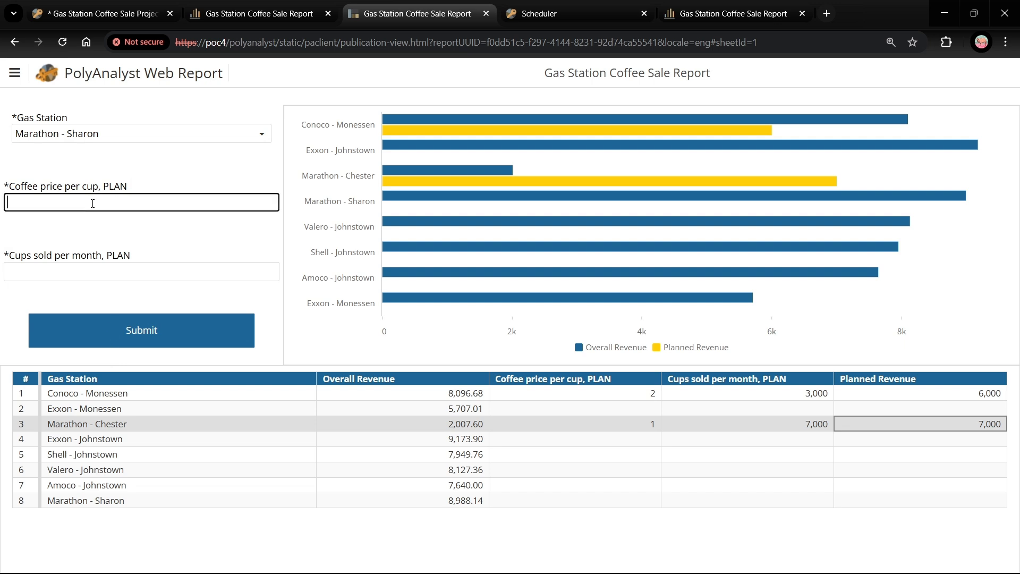
text(3)
click(76, 272)
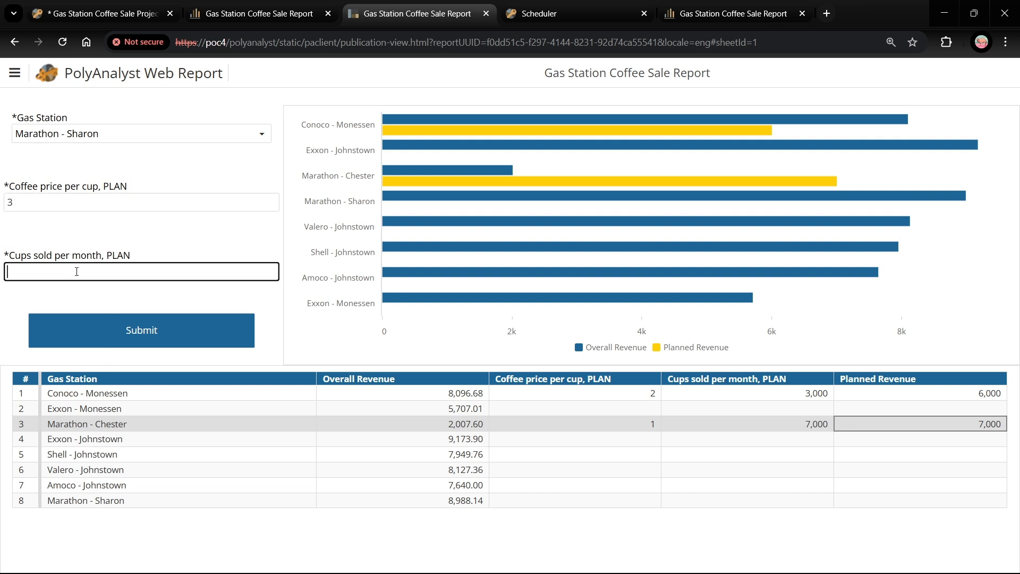
text(3500)
click(135, 333)
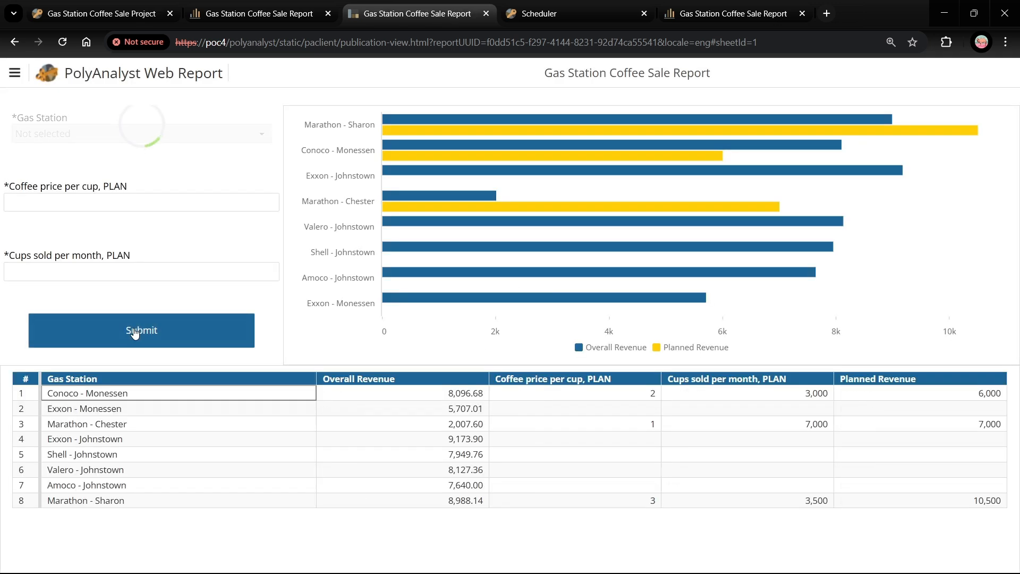
click(617, 499)
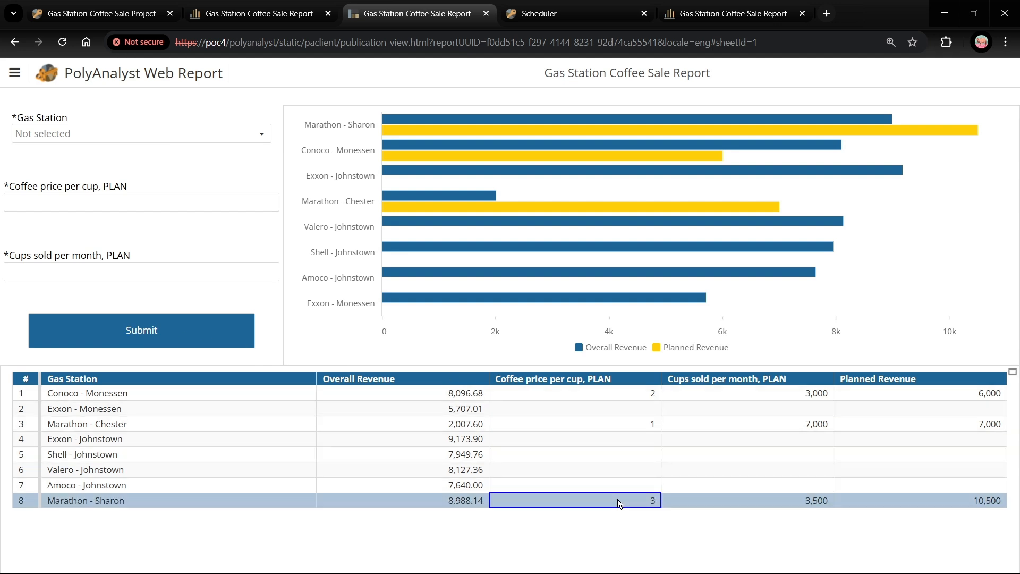
click(872, 500)
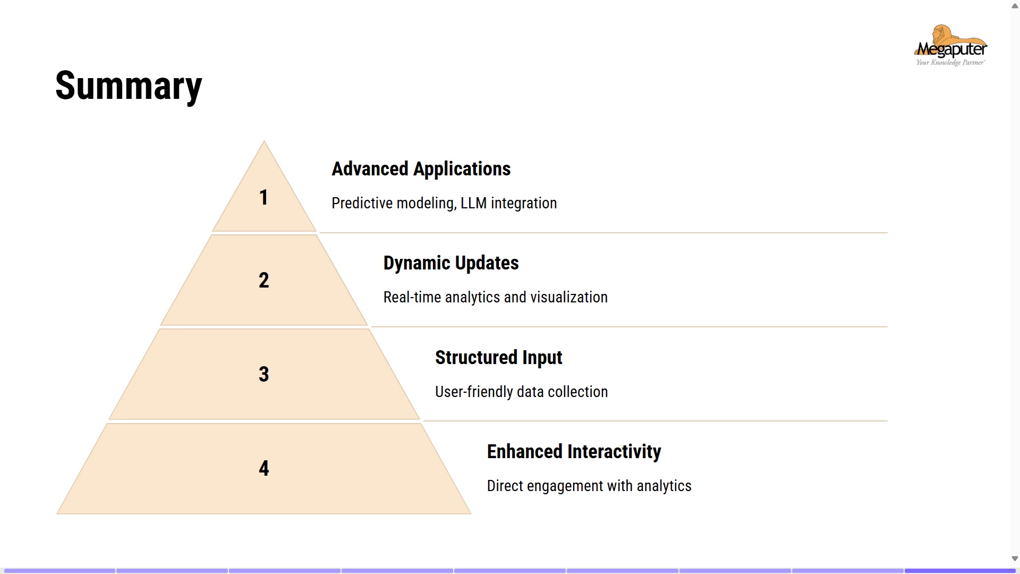
key(Right)
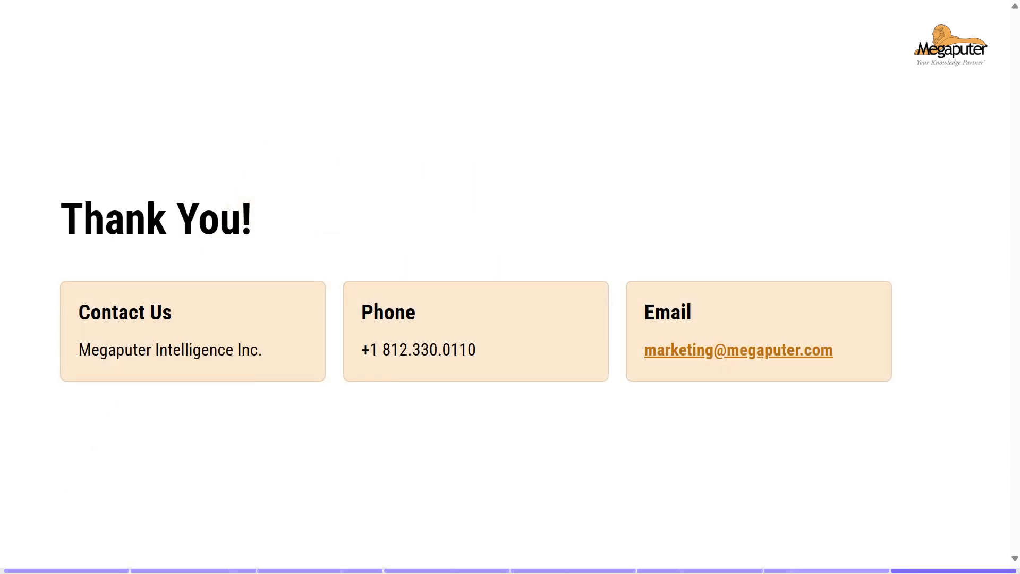